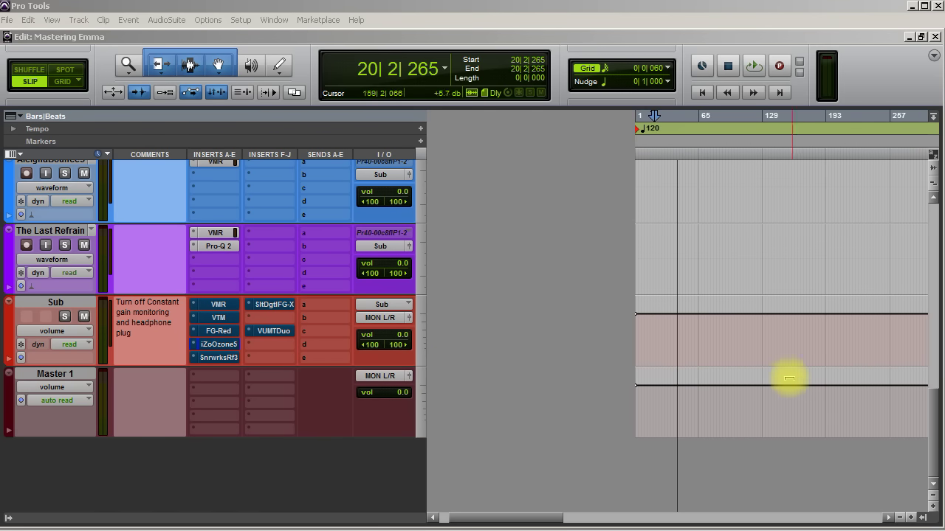
# Play back the song on the Vessel track, stop playback, and check the track's Virtual Mix Rack insert.
pyautogui.moveTo(937, 434); pyautogui.dragTo(928, 222)
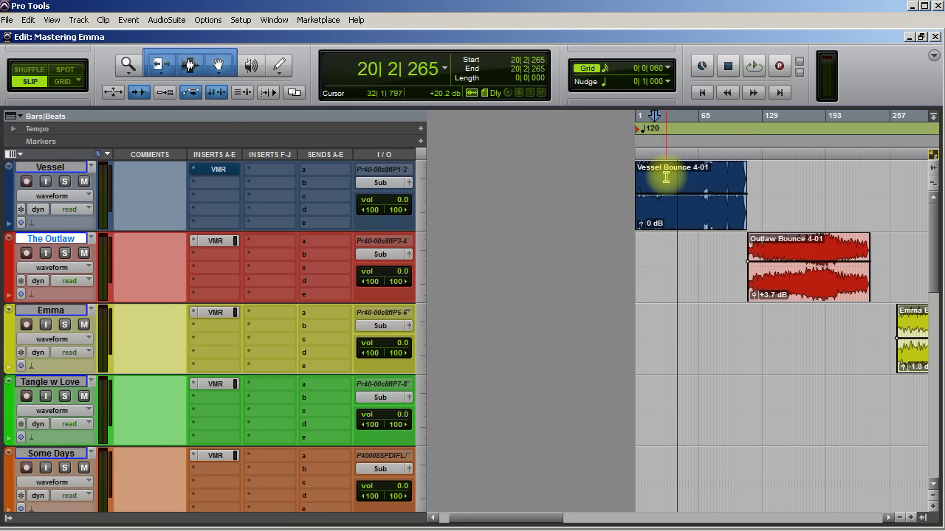
pyautogui.press('space')
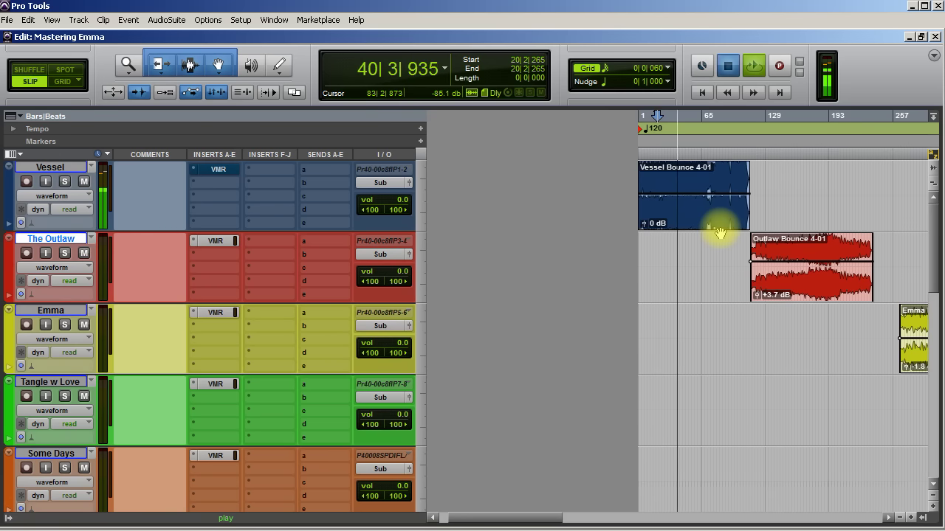
pyautogui.press('space')
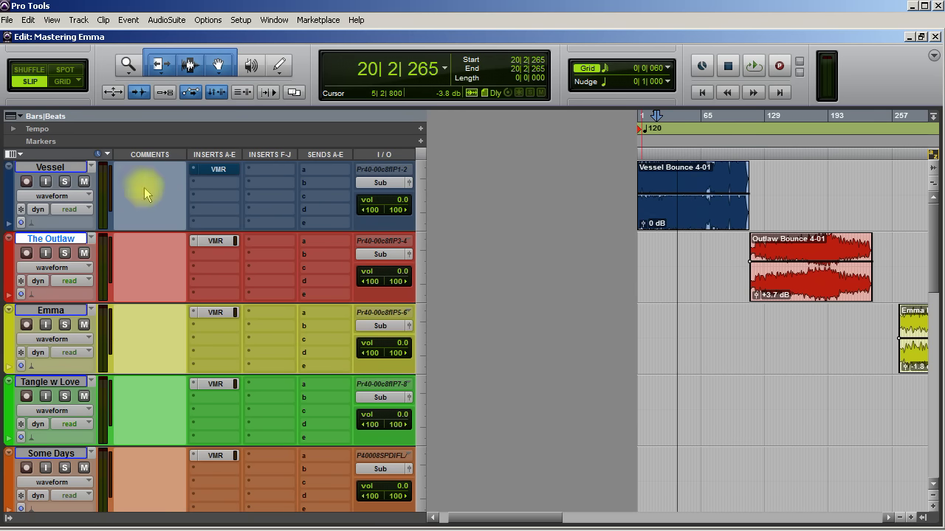
pyautogui.click(216, 169)
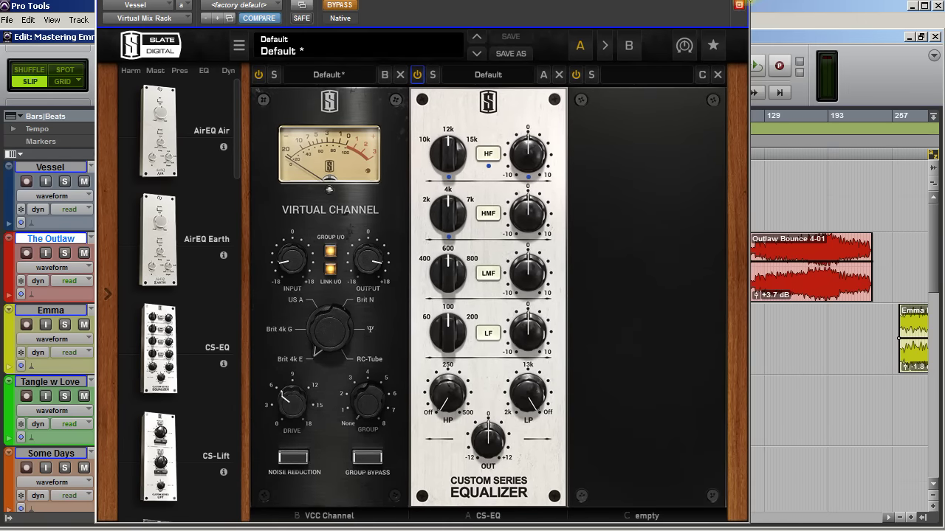
pyautogui.click(744, 5)
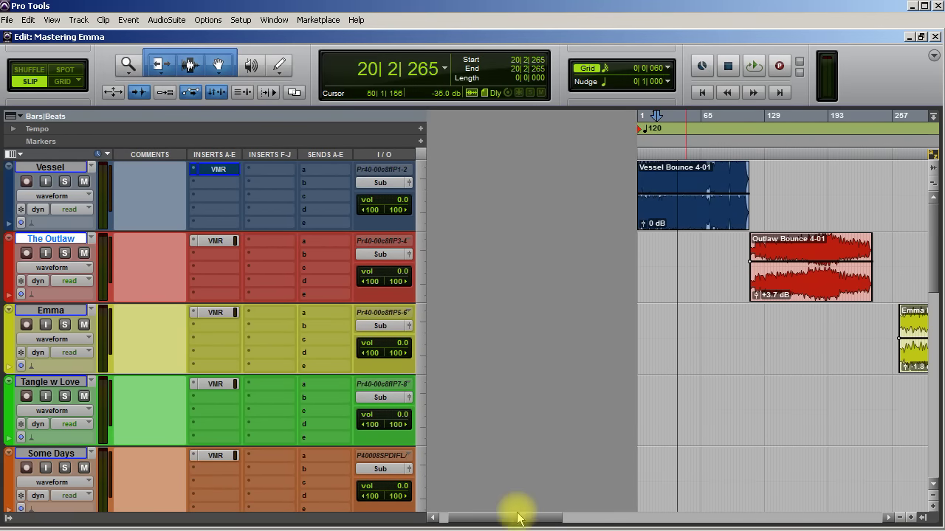
# Review how the album's song clips are arranged along the timeline, each on its own track.
pyautogui.moveTo(522, 519); pyautogui.dragTo(612, 519)
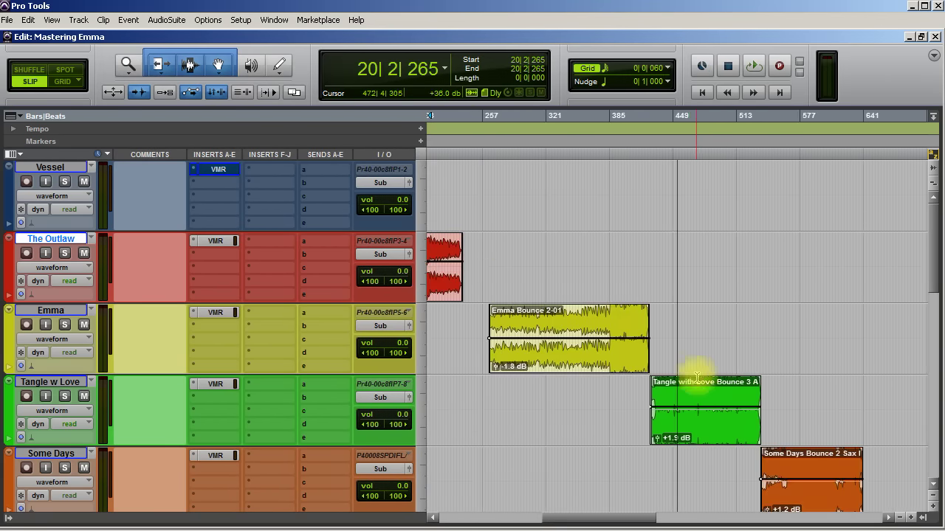
pyautogui.scroll(-10, 699, 391)
pyautogui.scroll(5, 700, 392)
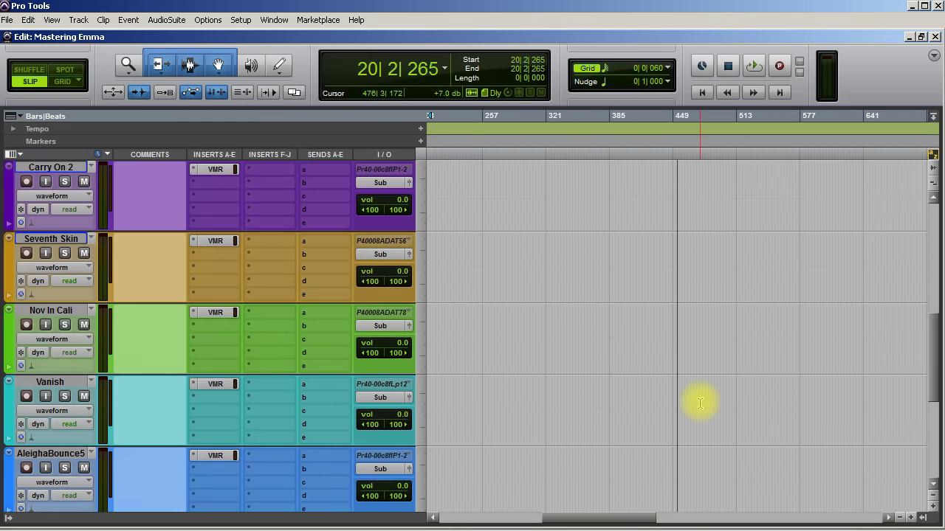
pyautogui.scroll(4, 622, 517)
pyautogui.moveTo(625, 516); pyautogui.dragTo(770, 516)
pyautogui.scroll(-2, 711, 433)
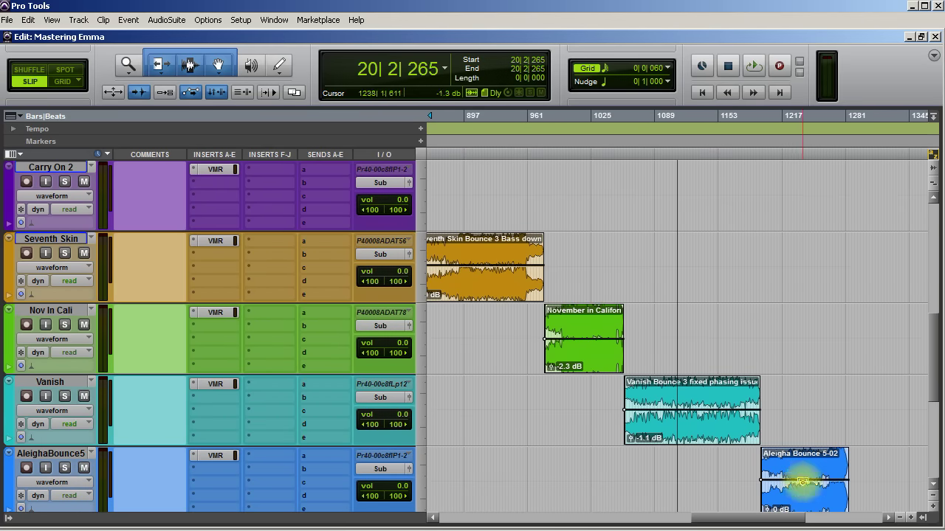
pyautogui.moveTo(934, 377); pyautogui.dragTo(922, 263)
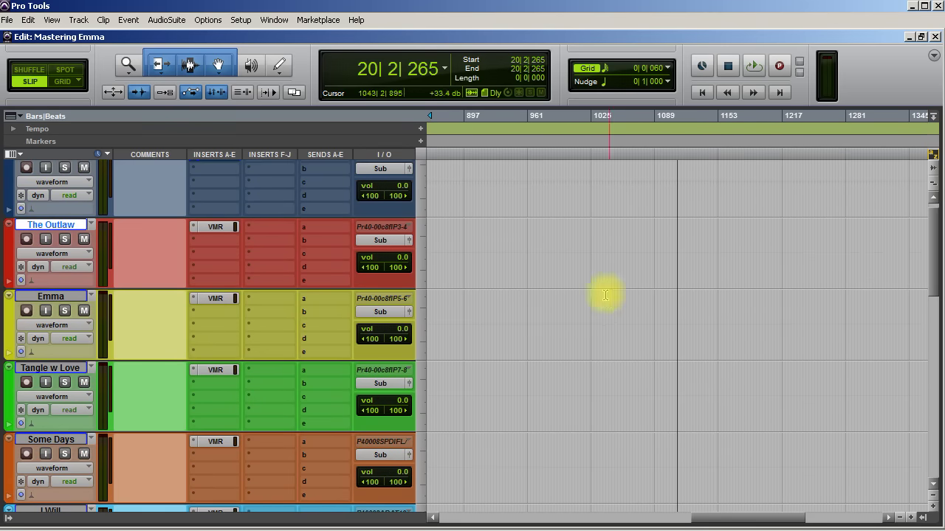
pyautogui.hscroll(-15, 472, 332)
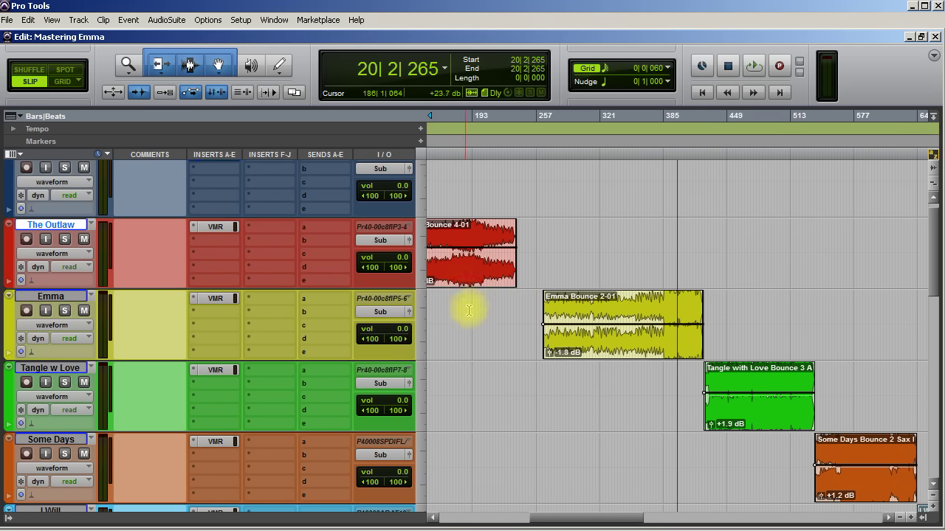
pyautogui.hscroll(-5, 466, 328)
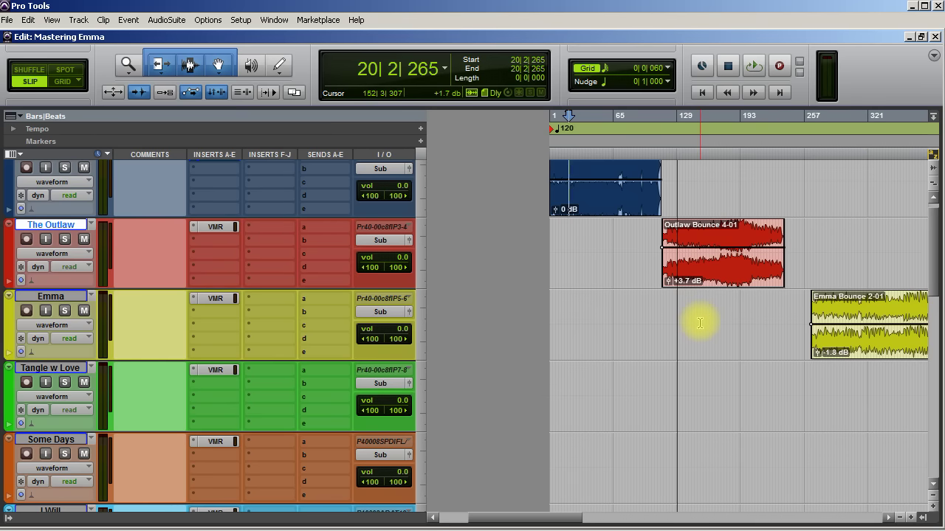
pyautogui.scroll(-5, 700, 323)
pyautogui.scroll(6, 700, 323)
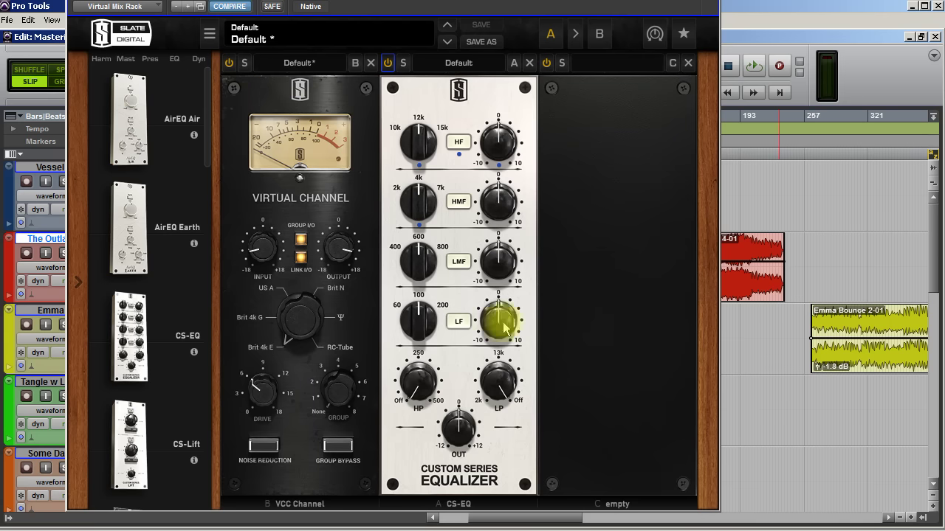
# Review the Virtual Channel and CS-EQ modules in the Virtual Mix Rack and close its plug-in window.
pyautogui.click(740, 255)
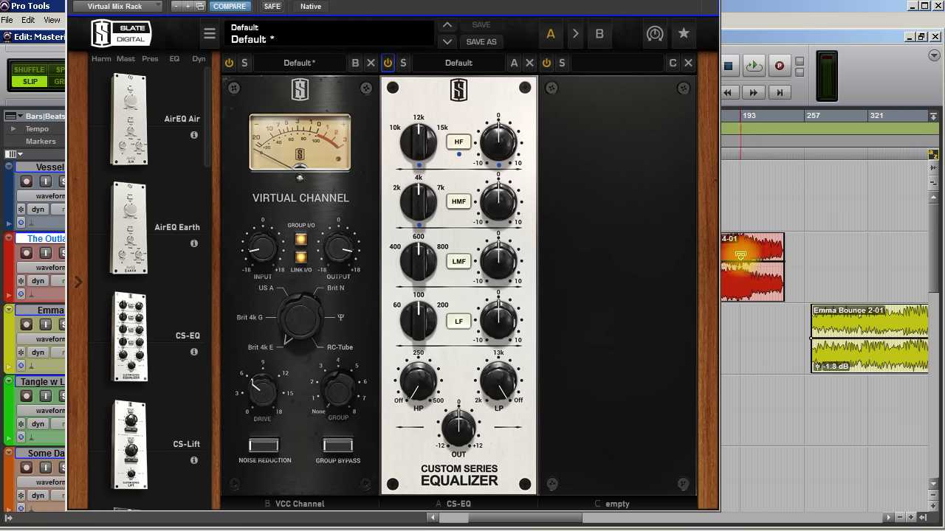
pyautogui.click(799, 222)
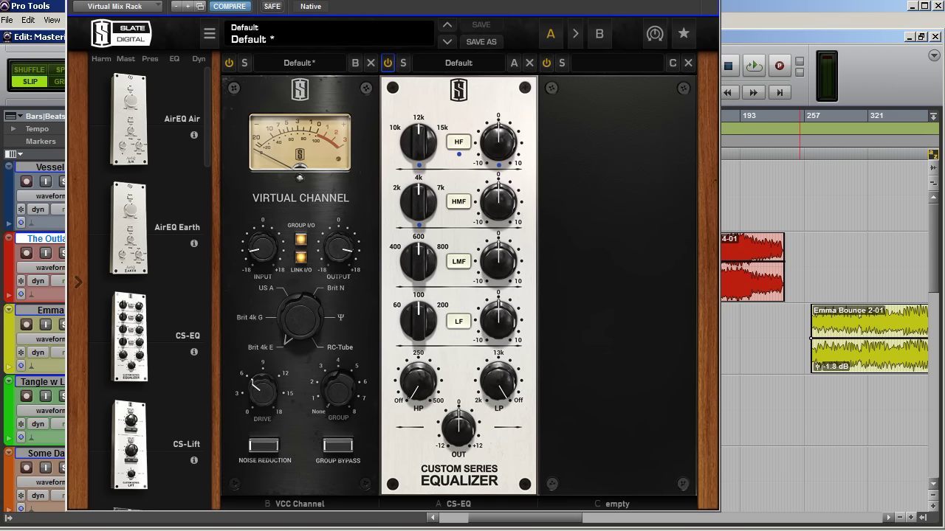
pyautogui.hotkey('ctrl', 'w')
# Take the Sonarworks Reference 3 headphone plug-in on the Sub track out of bypass and close its window.
pyautogui.scroll(-15, 210, 353)
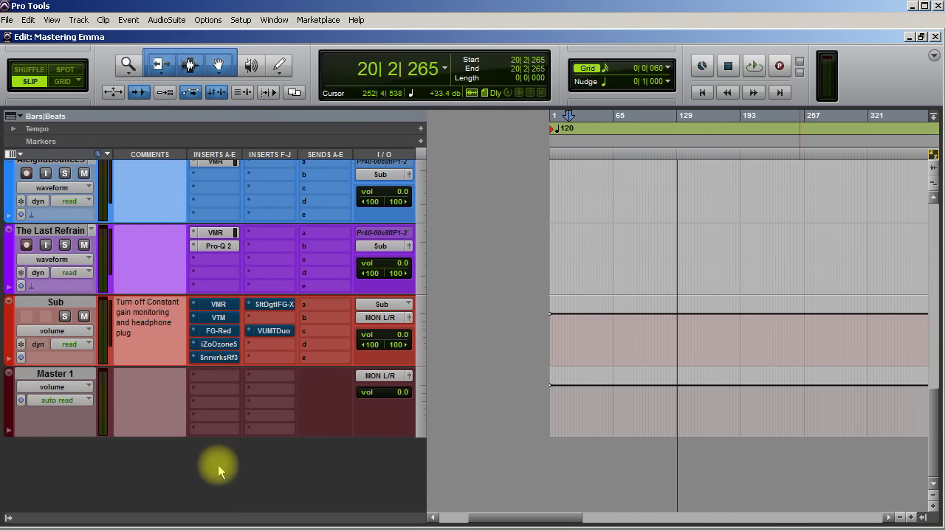
pyautogui.click(218, 358)
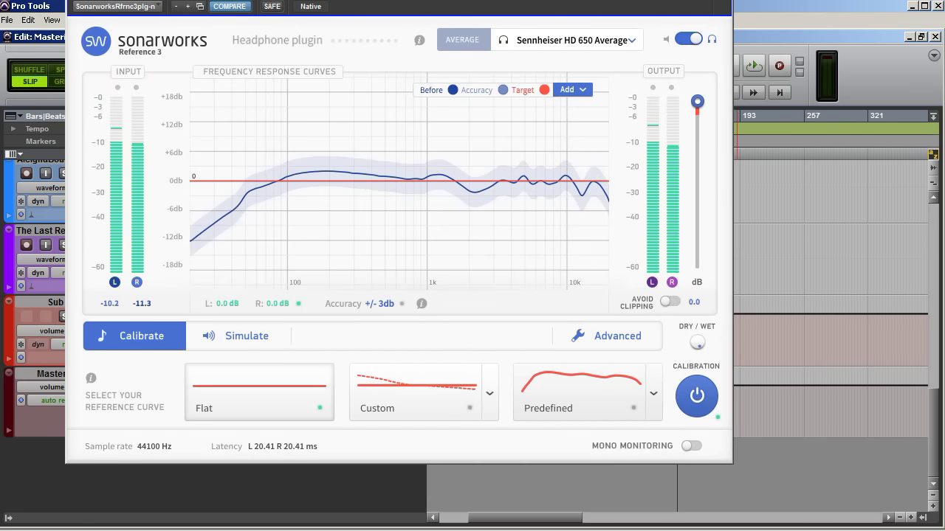
pyautogui.moveTo(421, 0); pyautogui.dragTo(527, 22)
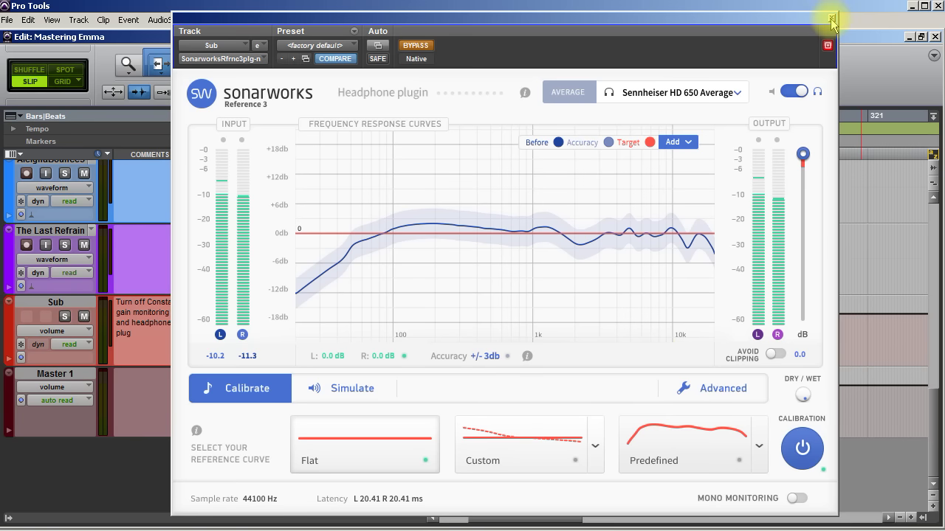
pyautogui.click(415, 45)
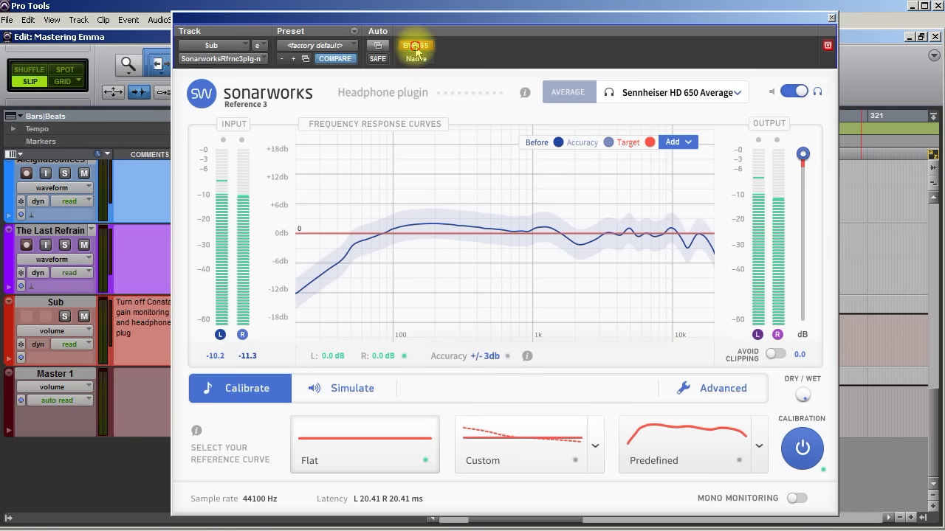
pyautogui.click(832, 18)
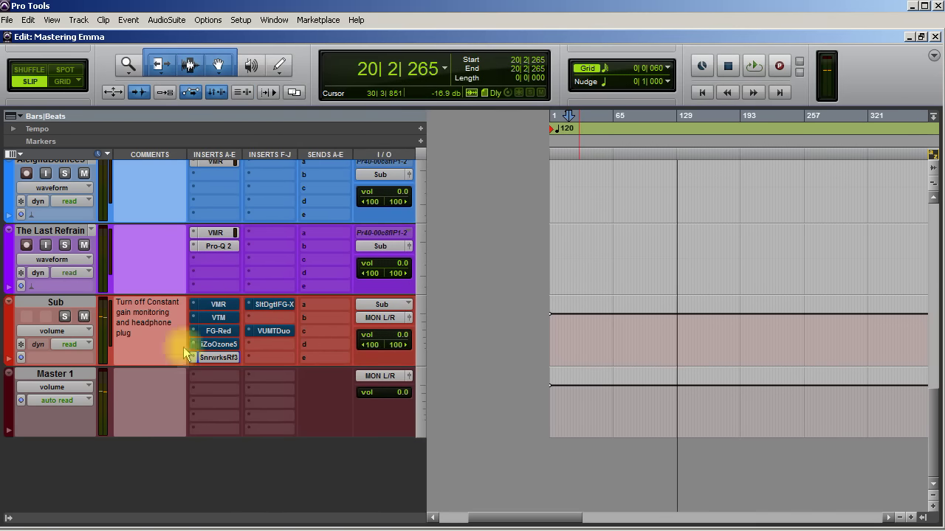
# Open the Vessel track's Virtual Mix Rack, switch off its Virtual Channel module, and start playback.
pyautogui.scroll(10, 247, 465)
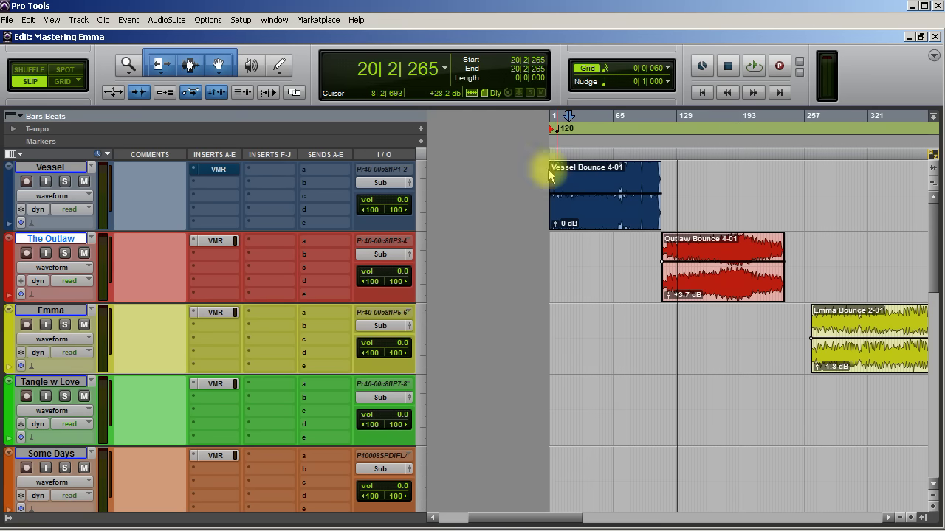
pyautogui.click(218, 171)
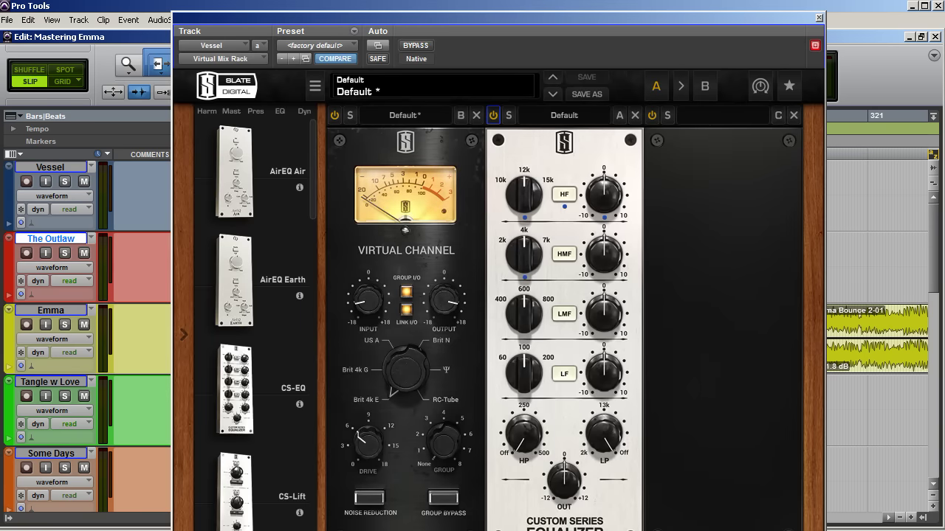
pyautogui.moveTo(536, 21); pyautogui.dragTo(431, 0)
pyautogui.click(228, 71)
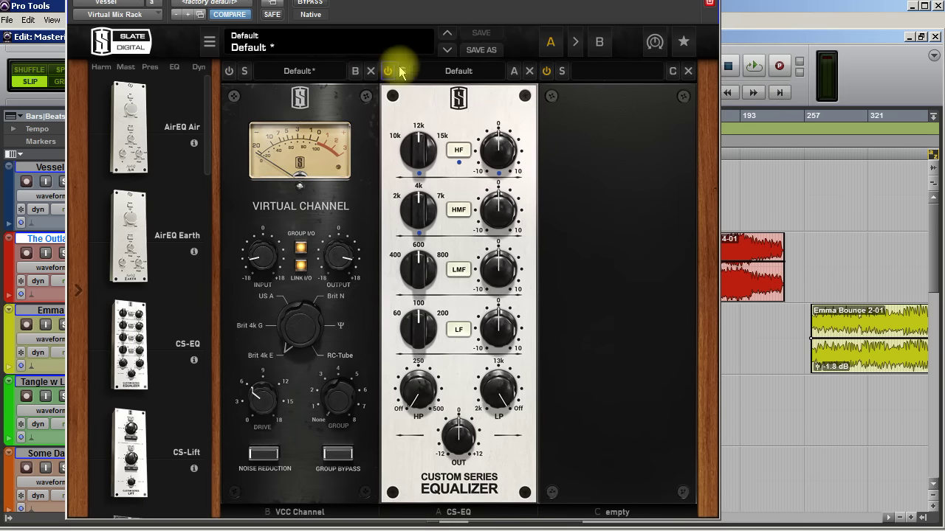
pyautogui.press('space')
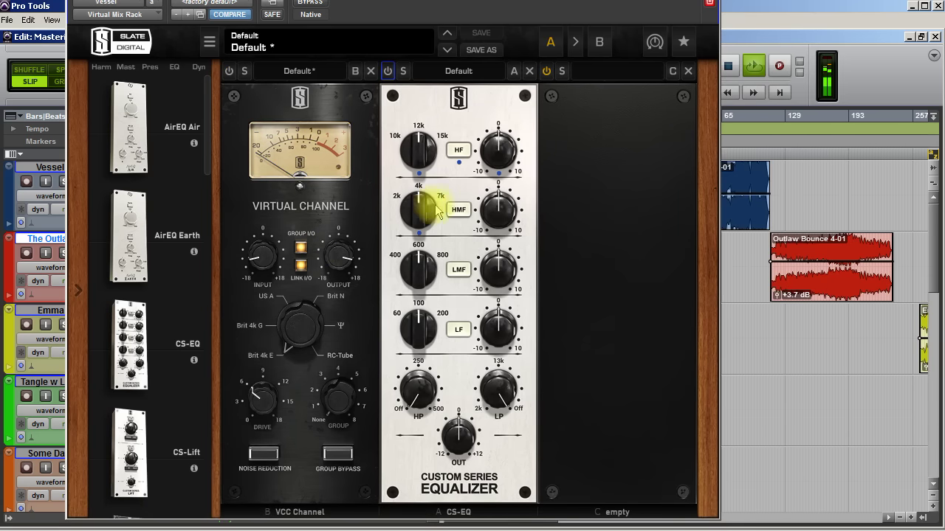
# Switch on the Virtual Channel module, raise its drive to 7.18 dB, and enable noise reduction.
pyautogui.click(229, 72)
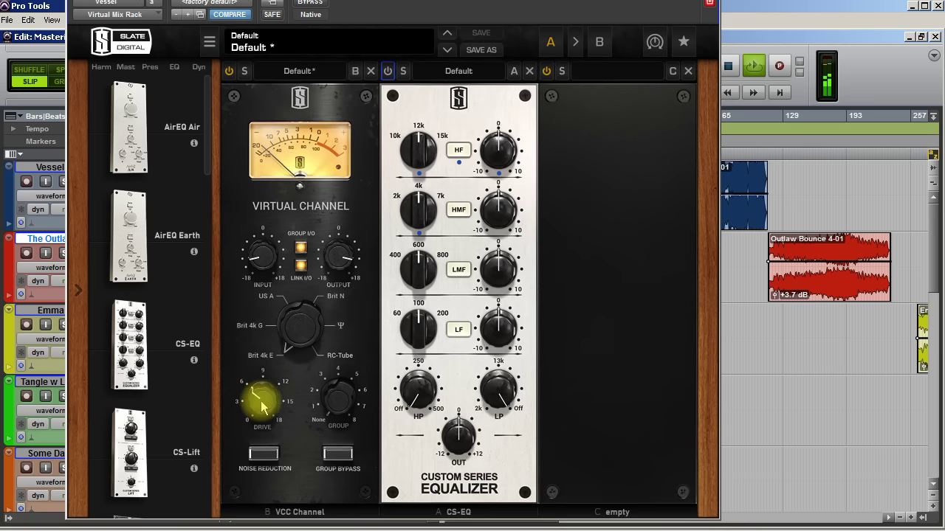
pyautogui.moveTo(261, 403)
pyautogui.scroll(4, 260, 403)
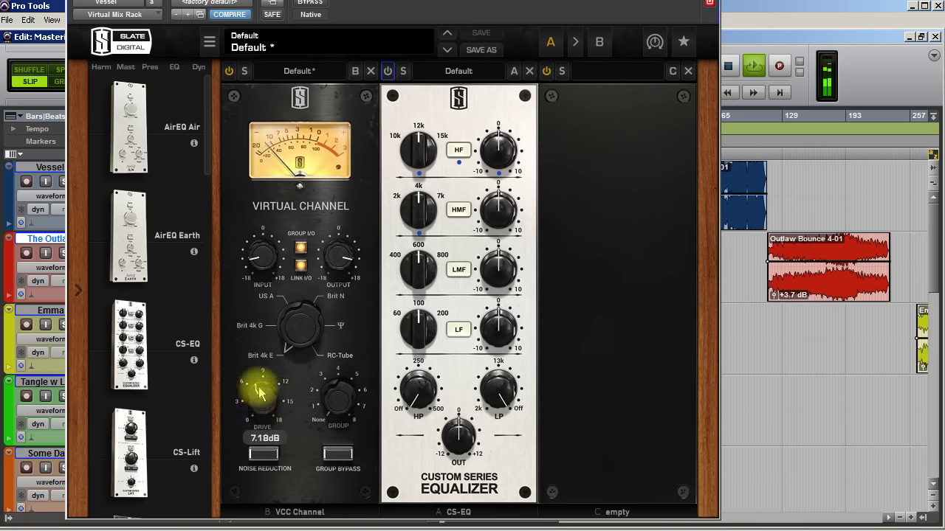
pyautogui.click(263, 453)
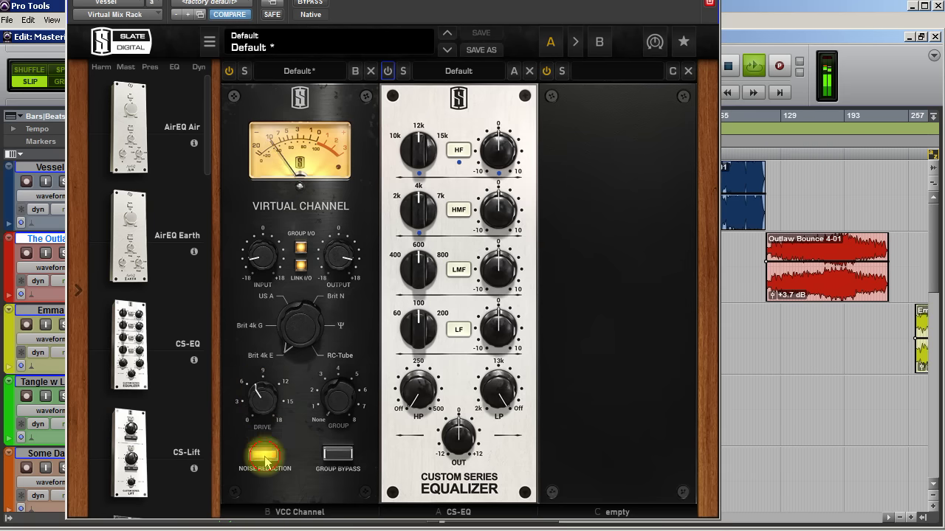
# Compare the Vessel song with the Virtual Channel module switched off and on during playback, leaving it on.
pyautogui.click(229, 72)
pyautogui.click(229, 72)
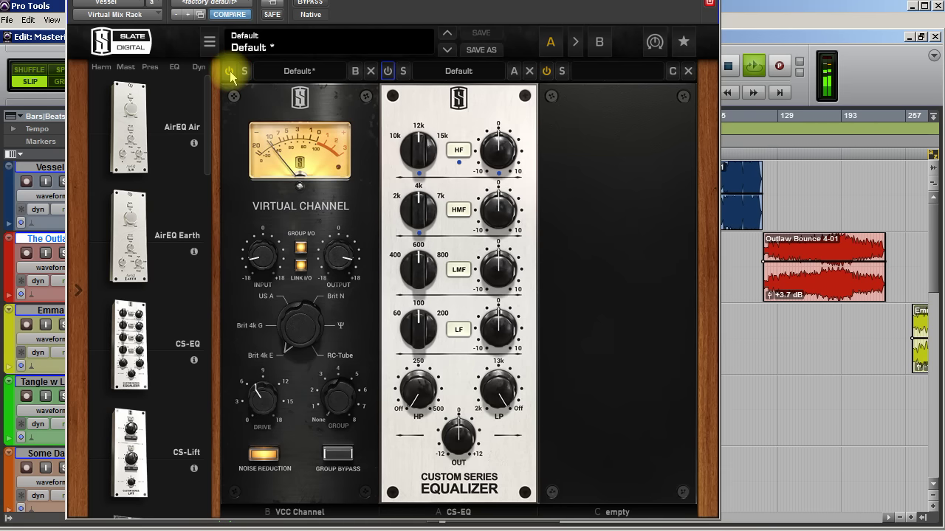
pyautogui.click(229, 71)
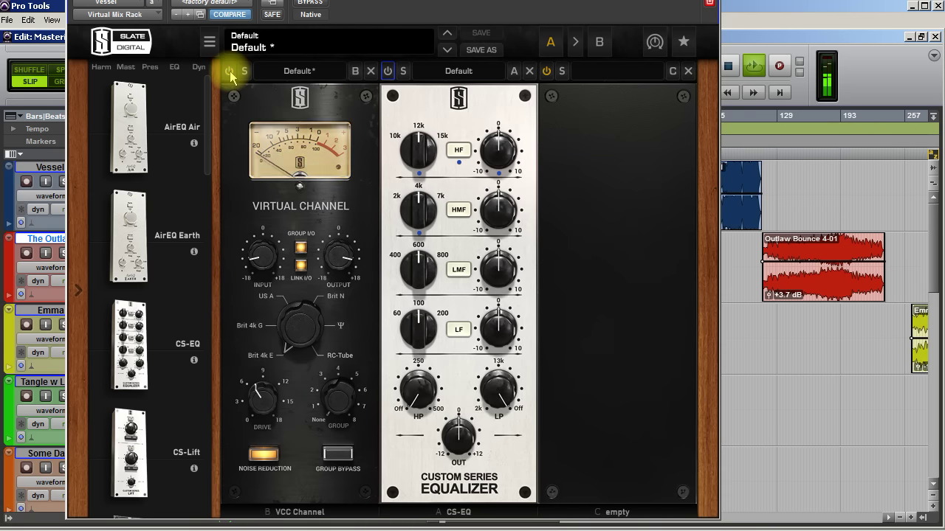
pyautogui.click(230, 72)
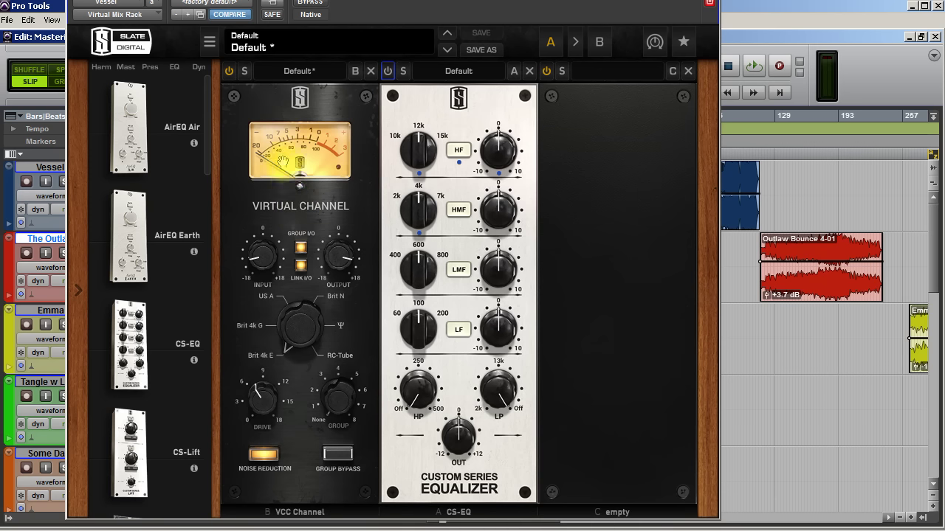
pyautogui.moveTo(260, 397); pyautogui.dragTo(264, 402)
pyautogui.click(262, 259)
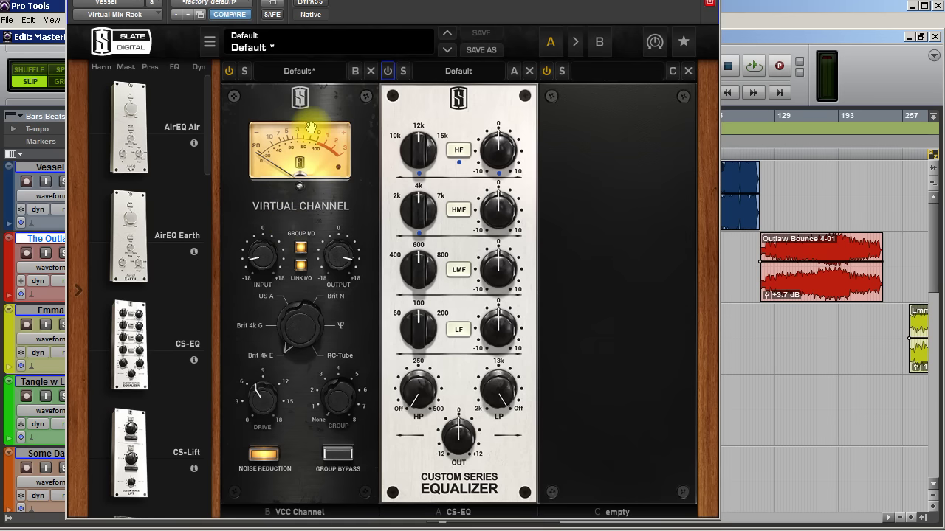
# Replay the Vessel song and compare it again with and without the Virtual Channel module, leaving the module on.
pyautogui.press('space')
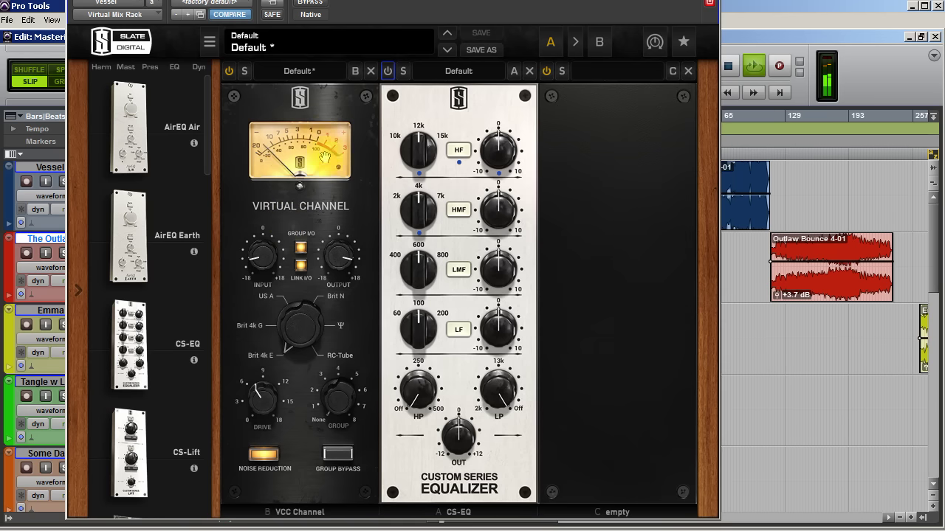
pyautogui.click(231, 74)
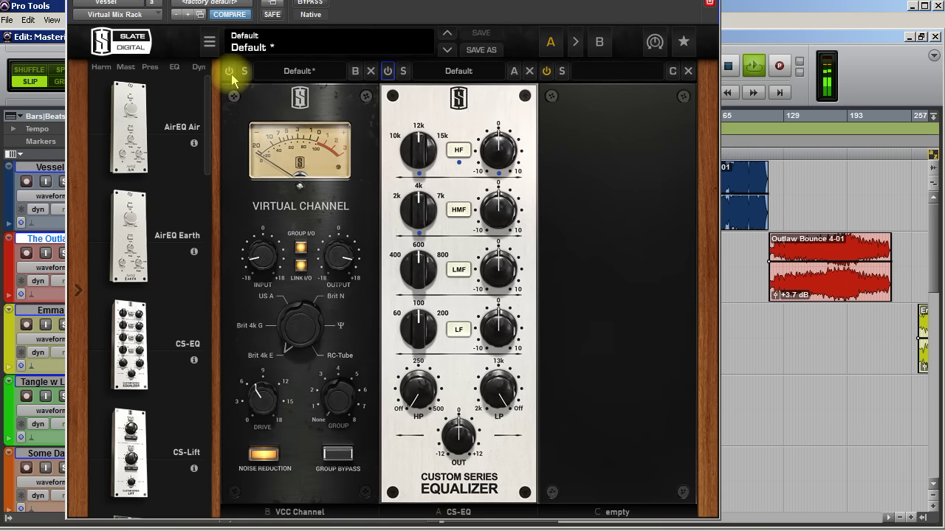
pyautogui.click(231, 73)
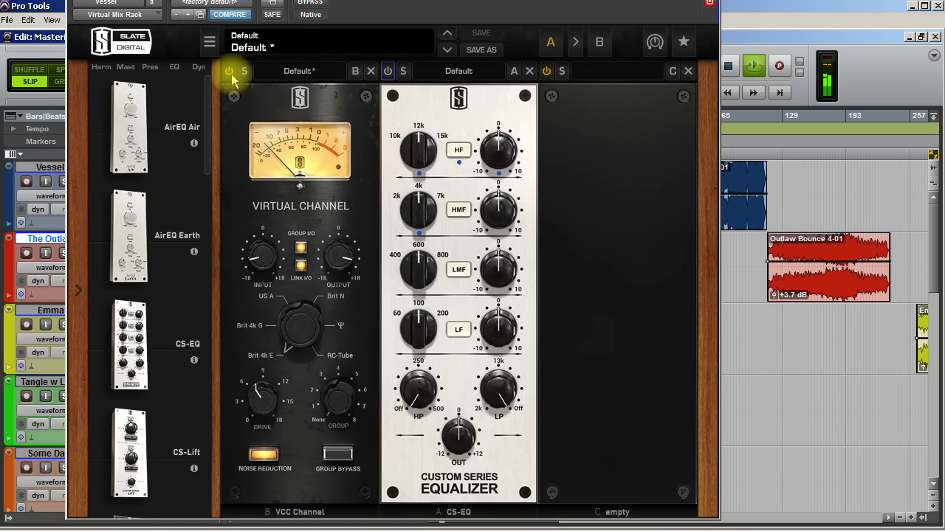
pyautogui.click(231, 74)
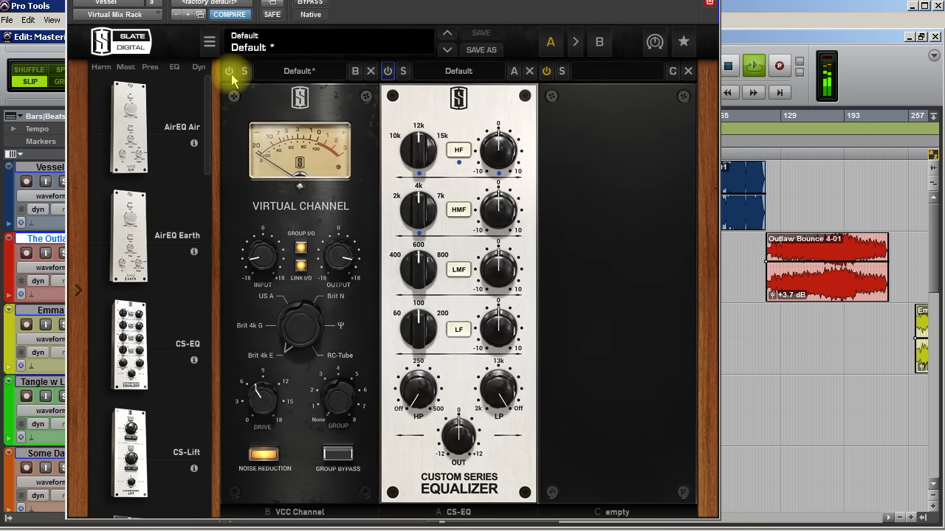
pyautogui.click(231, 74)
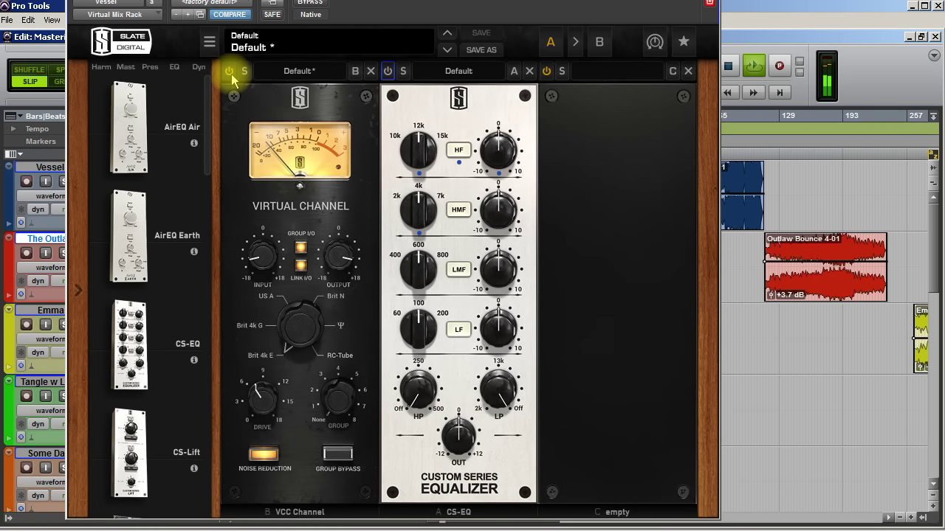
pyautogui.moveTo(344, 228); pyautogui.dragTo(360, 257)
pyautogui.moveTo(360, 256)
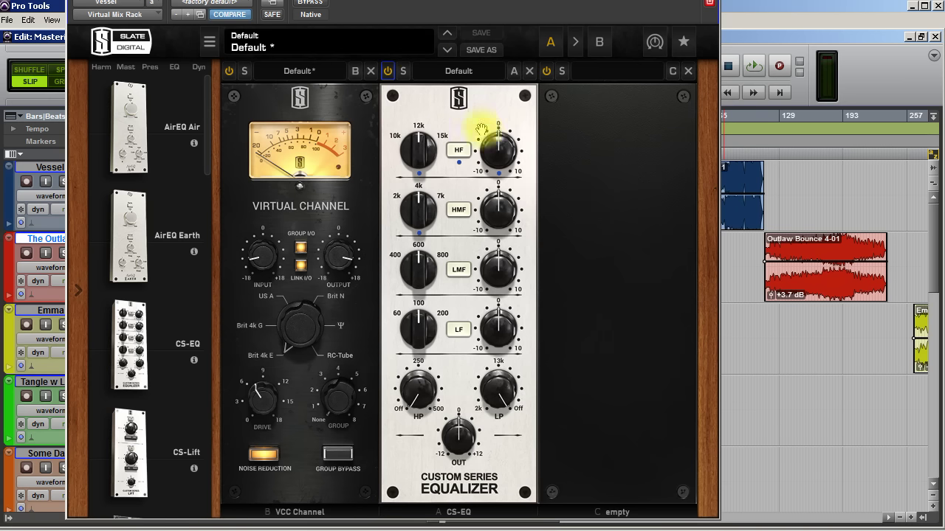
pyautogui.moveTo(505, 163)
pyautogui.mouseDown()
pyautogui.moveTo(501, 124)
pyautogui.moveTo(507, 170)
pyautogui.moveTo(500, 148)
pyautogui.mouseUp()
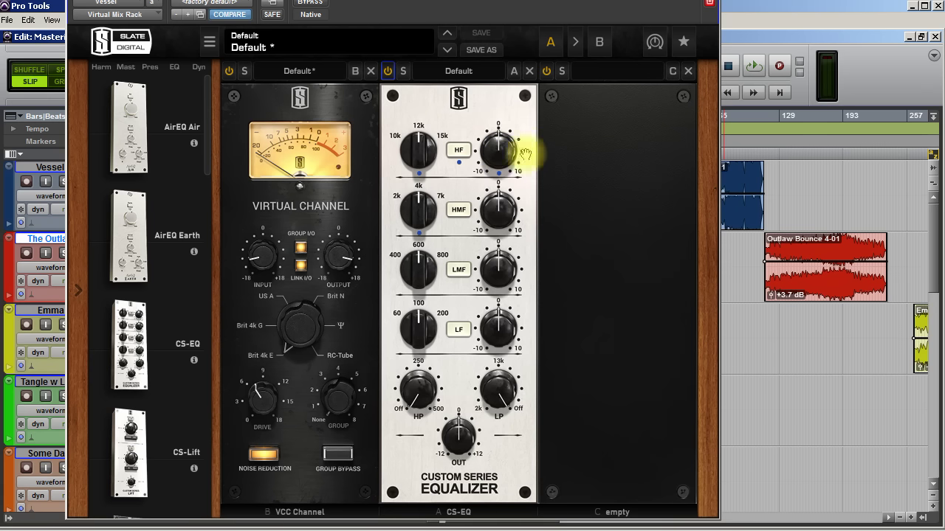
pyautogui.moveTo(501, 159)
pyautogui.mouseDown()
pyautogui.moveTo(496, 100)
pyautogui.moveTo(502, 148)
pyautogui.mouseUp()
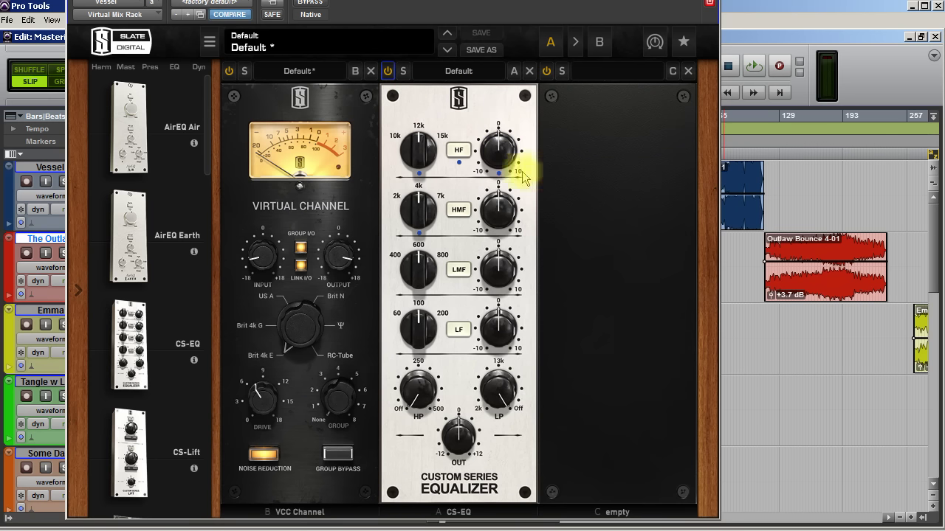
# Play the Vessel song and raise the Custom Series Equalizer's 12k HF gain to 3.85 dB, easing it back slightly.
pyautogui.moveTo(506, 159)
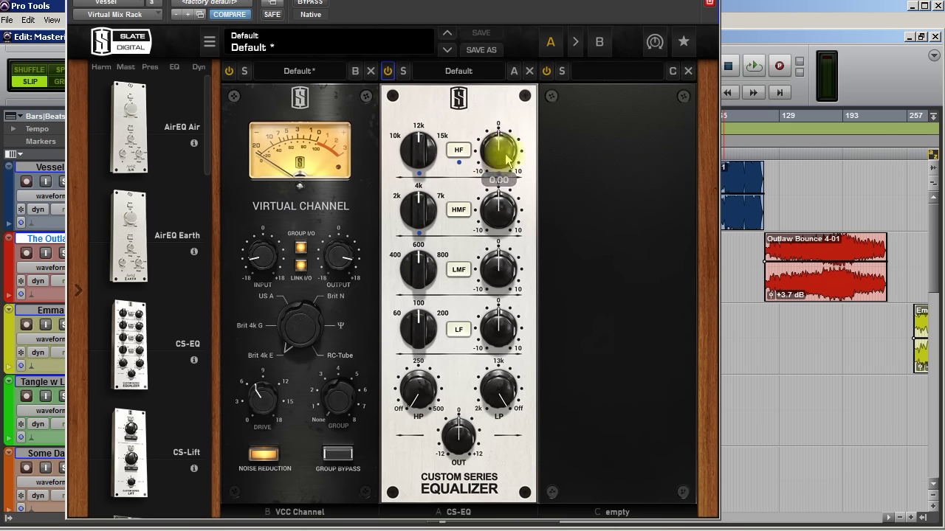
pyautogui.press('space')
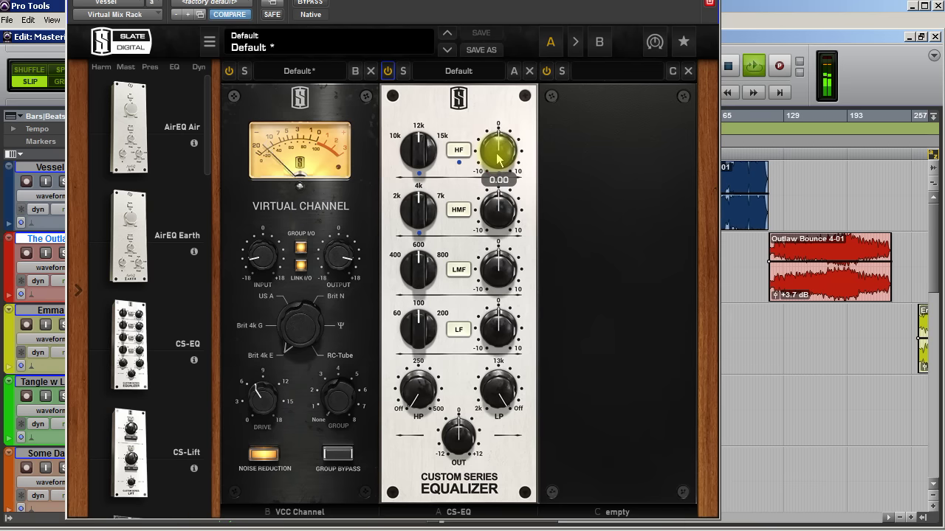
pyautogui.moveTo(498, 157); pyautogui.dragTo(501, 145)
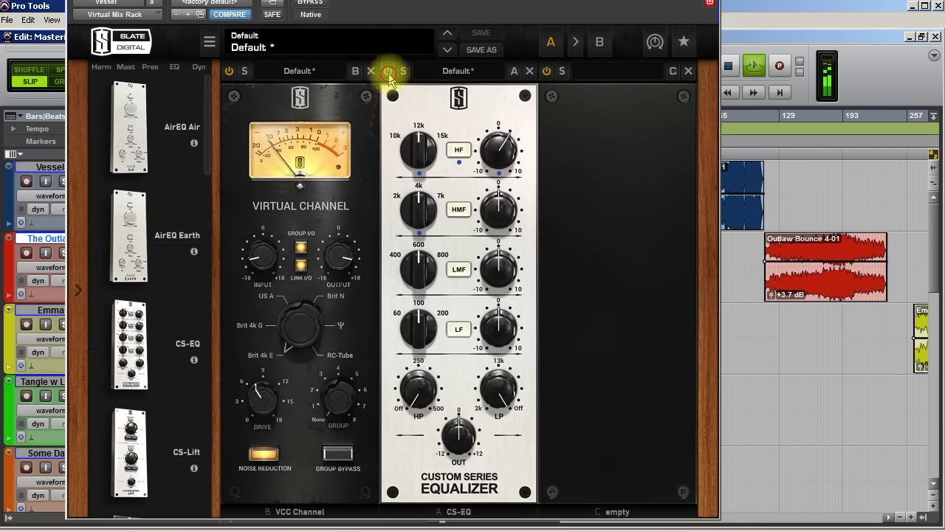
pyautogui.moveTo(498, 153)
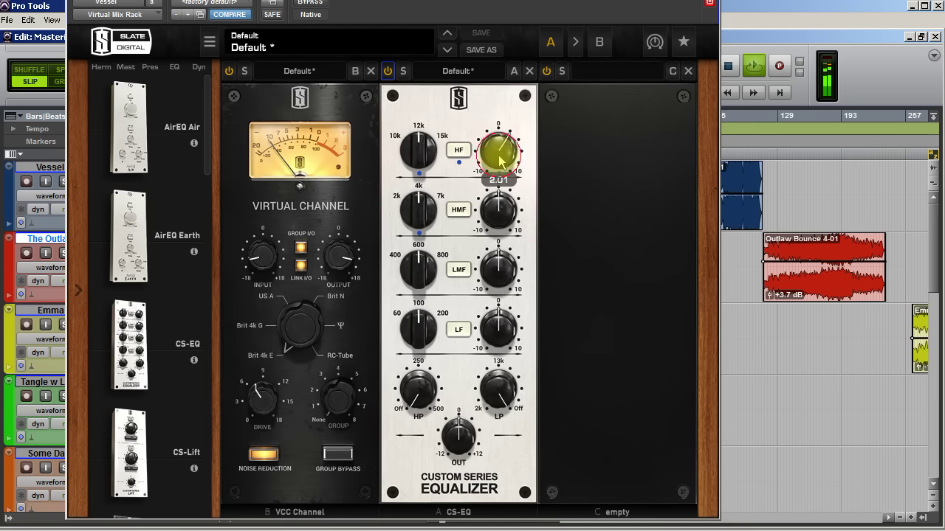
pyautogui.moveTo(498, 152); pyautogui.dragTo(493, 137)
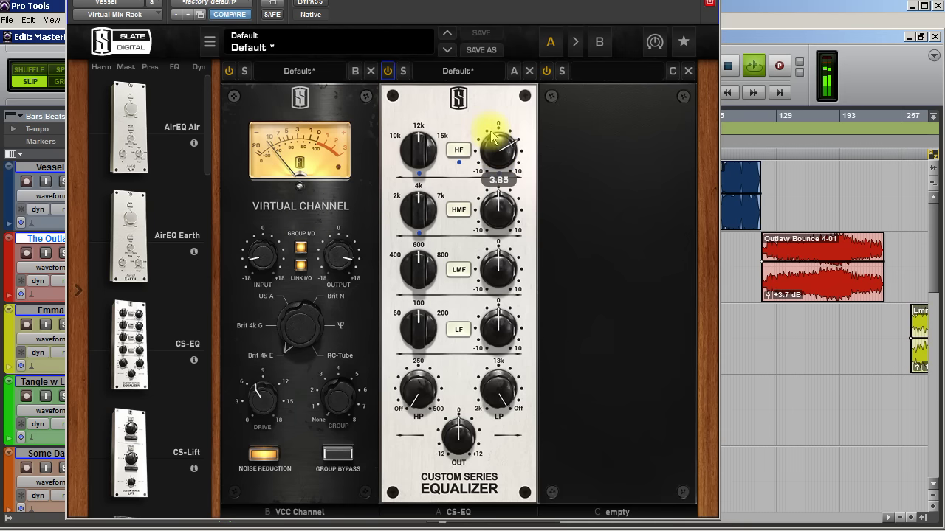
pyautogui.moveTo(492, 135); pyautogui.dragTo(494, 141)
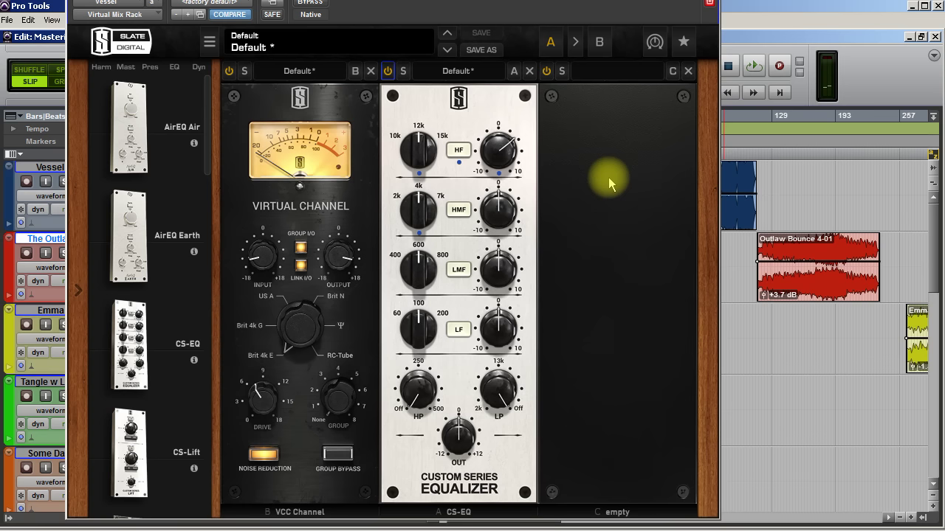
# Raise the Custom Series Equalizer's high-pass filter slightly above Off and close the Vessel track's Virtual Mix Rack.
pyautogui.moveTo(418, 398)
pyautogui.moveTo(419, 396); pyautogui.dragTo(418, 394)
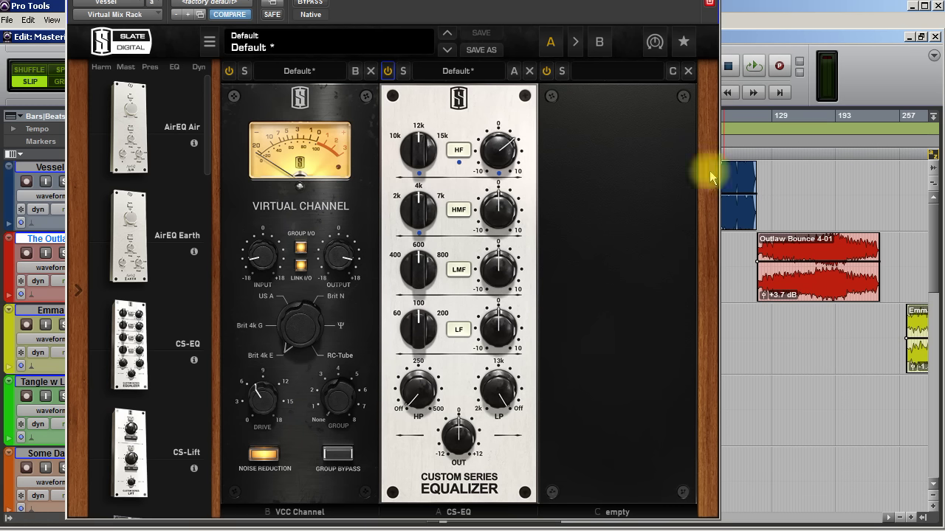
pyautogui.click(710, 3)
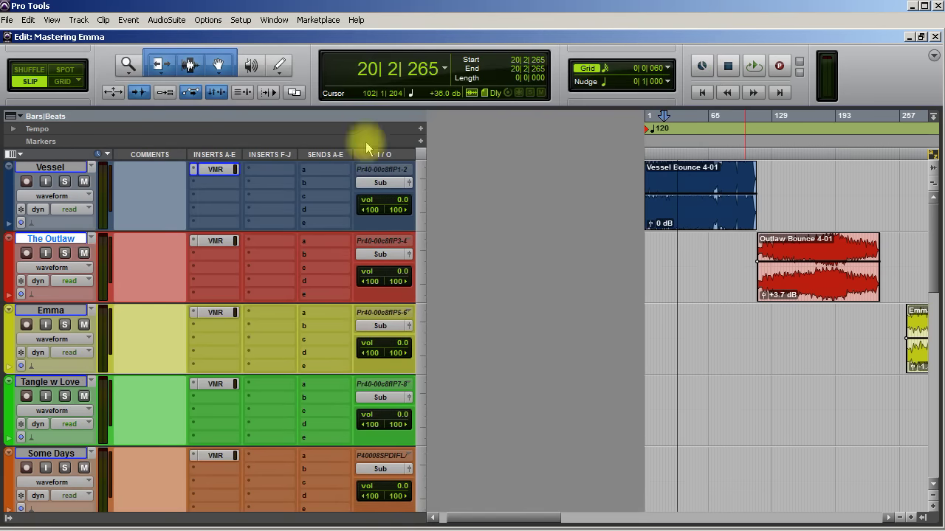
# View the VUMTDuo meter inserted on the Sub track and close it.
pyautogui.scroll(-10, 267, 319)
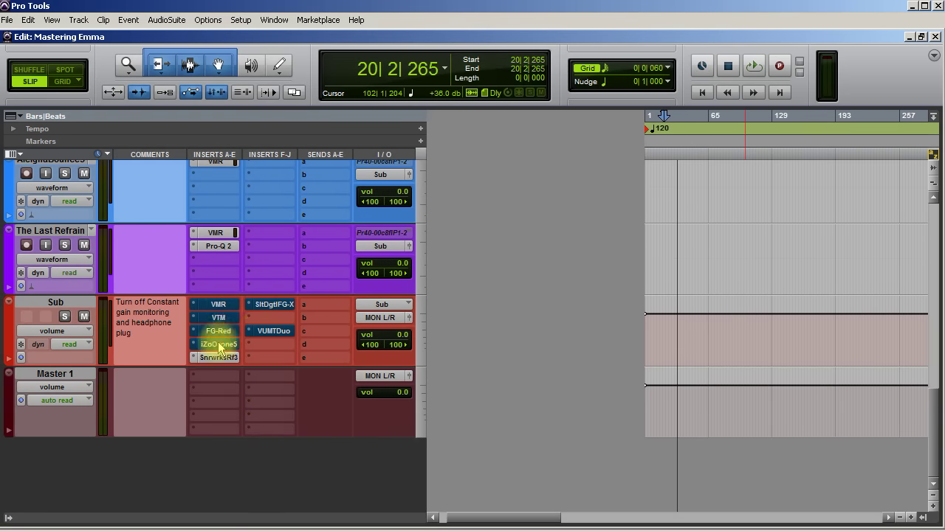
pyautogui.click(259, 330)
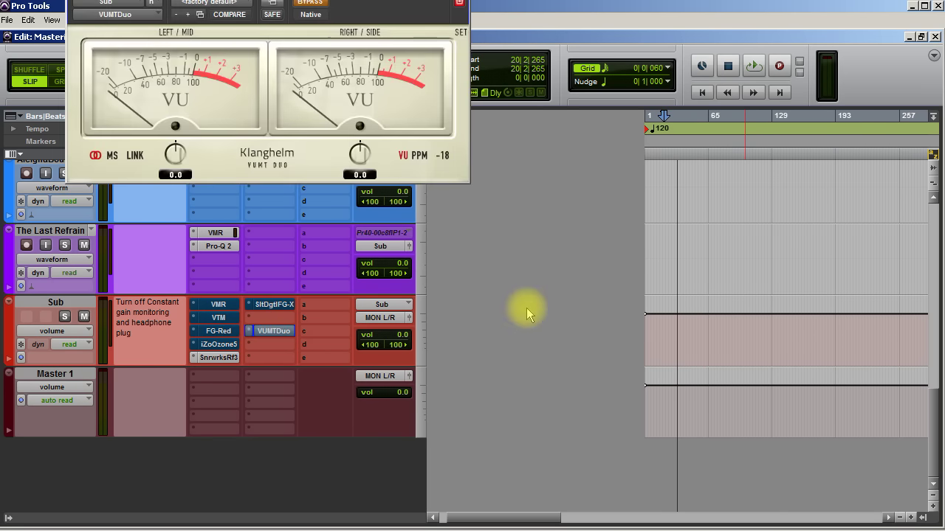
pyautogui.click(458, 3)
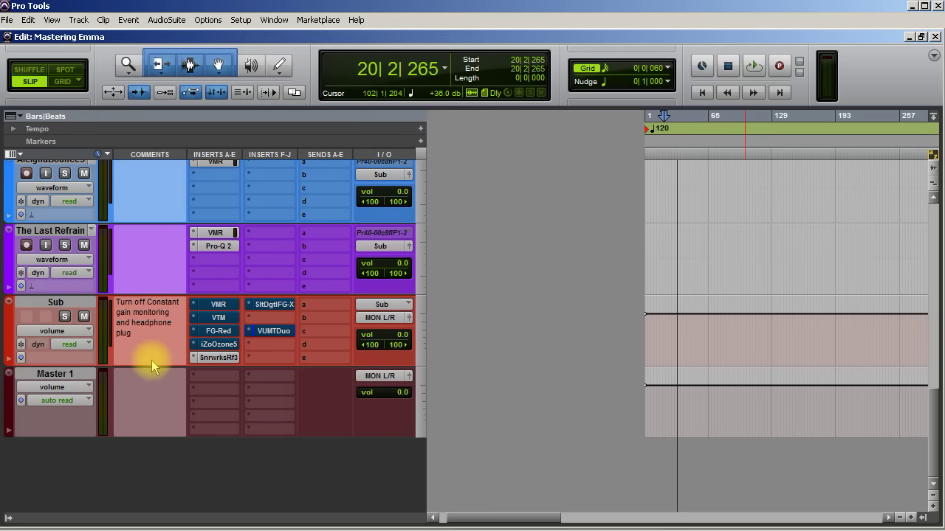
# Open the Sub track's Virtual Mix Rack and reset both Custom Series Equalizers to their default settings.
pyautogui.click(218, 304)
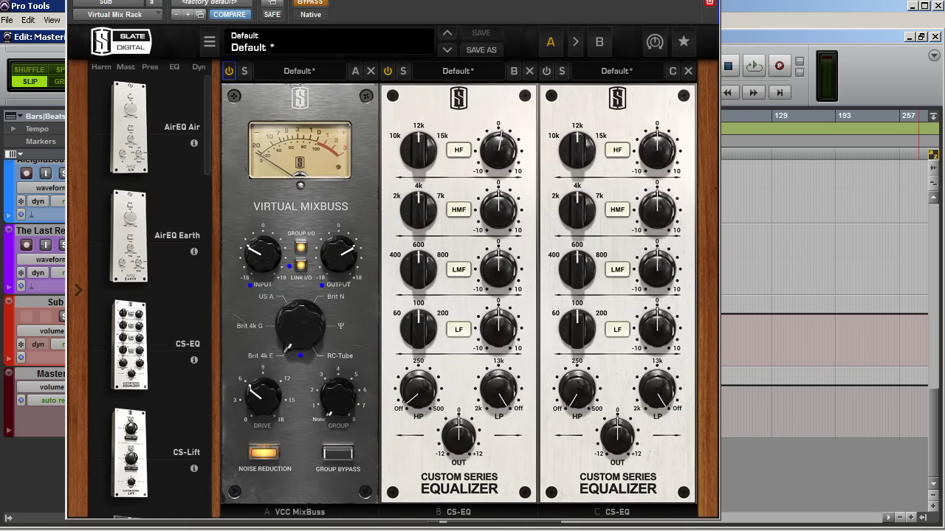
pyautogui.moveTo(629, 8); pyautogui.dragTo(727, 39)
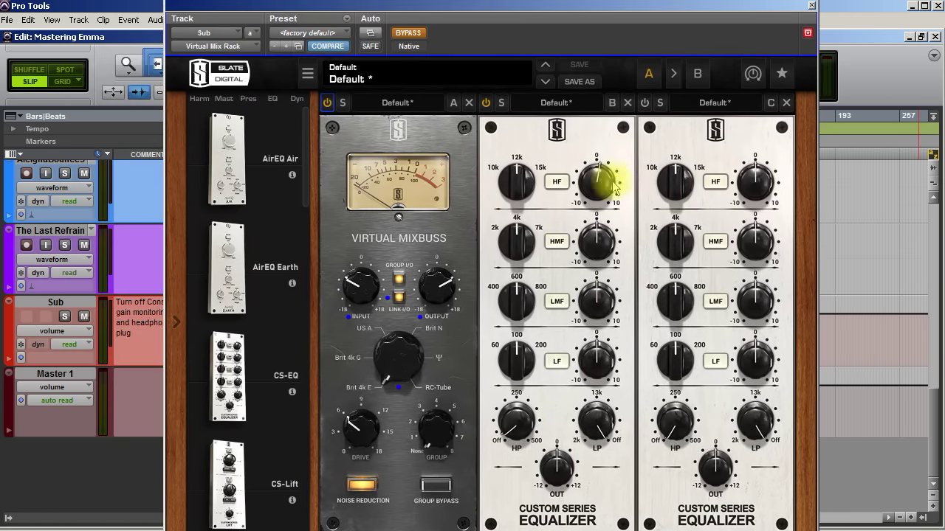
pyautogui.click(520, 436)
pyautogui.click(675, 422)
pyautogui.click(753, 420)
pyautogui.click(763, 361)
pyautogui.click(675, 361)
pyautogui.click(675, 301)
pyautogui.click(755, 301)
pyautogui.click(756, 241)
pyautogui.click(677, 241)
pyautogui.click(675, 179)
pyautogui.click(754, 179)
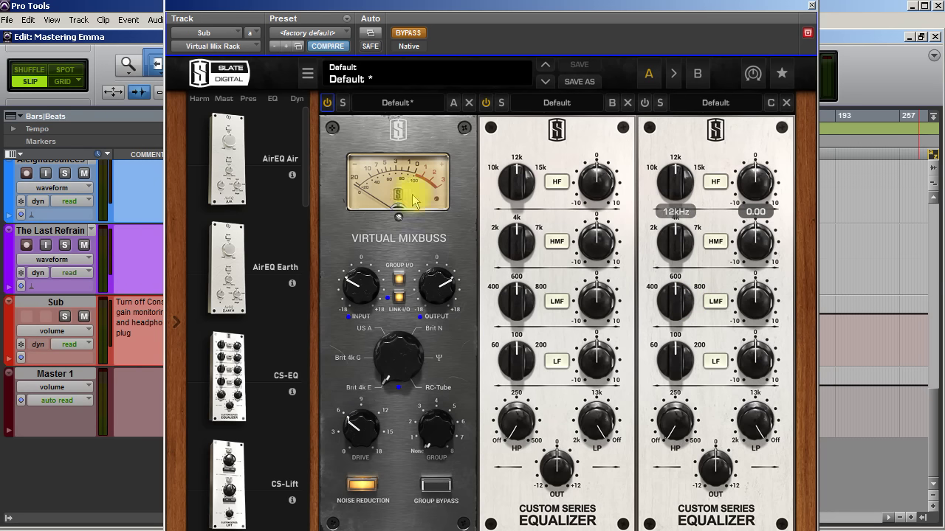
# Reposition the Virtual Mix Rack window, start playback, and compare the rack bypassed and active, leaving it active.
pyautogui.click(568, 12)
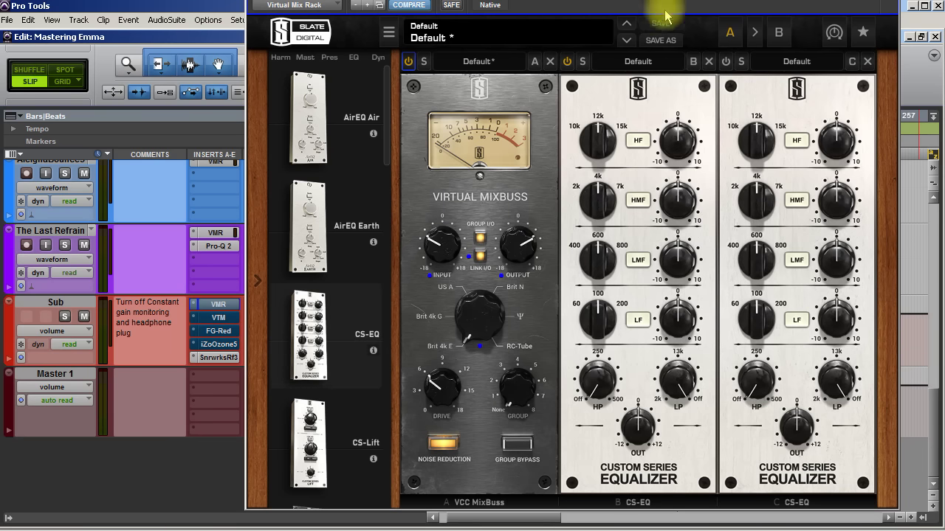
pyautogui.moveTo(660, 14); pyautogui.dragTo(666, 24)
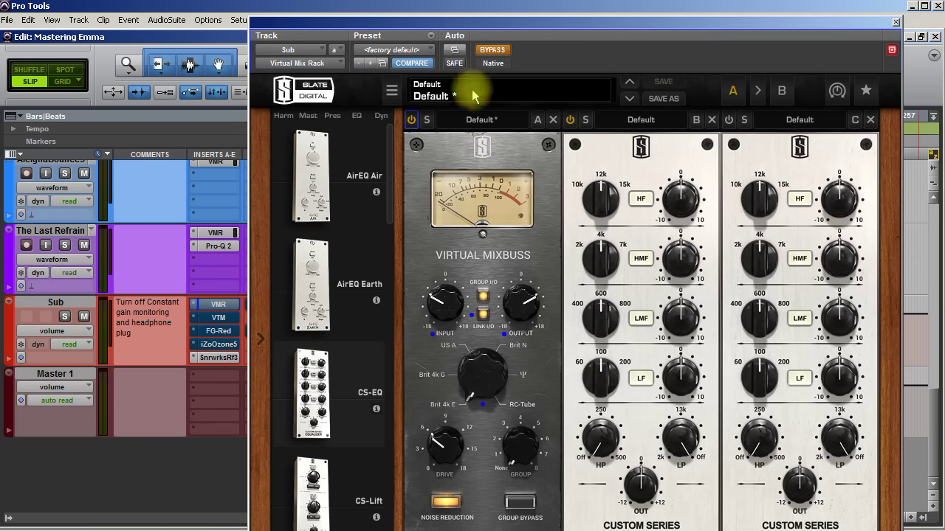
pyautogui.press('space')
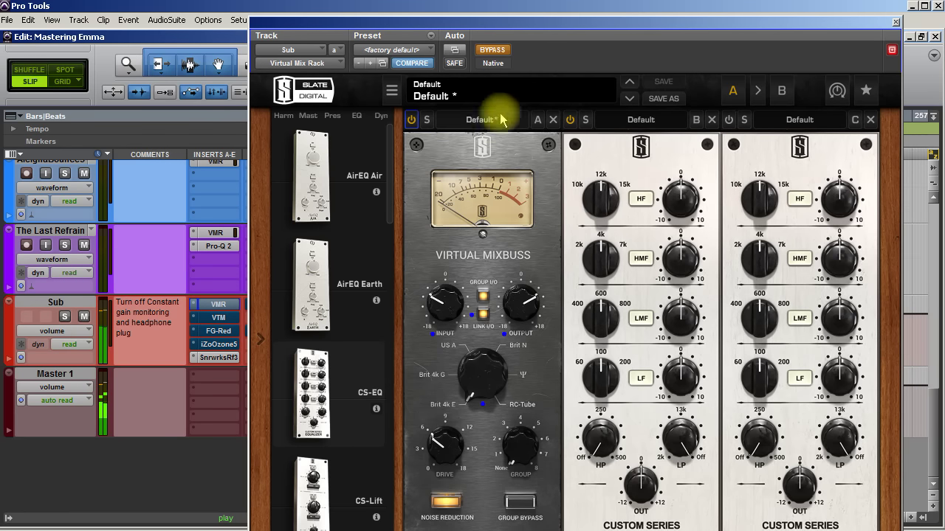
pyautogui.click(492, 51)
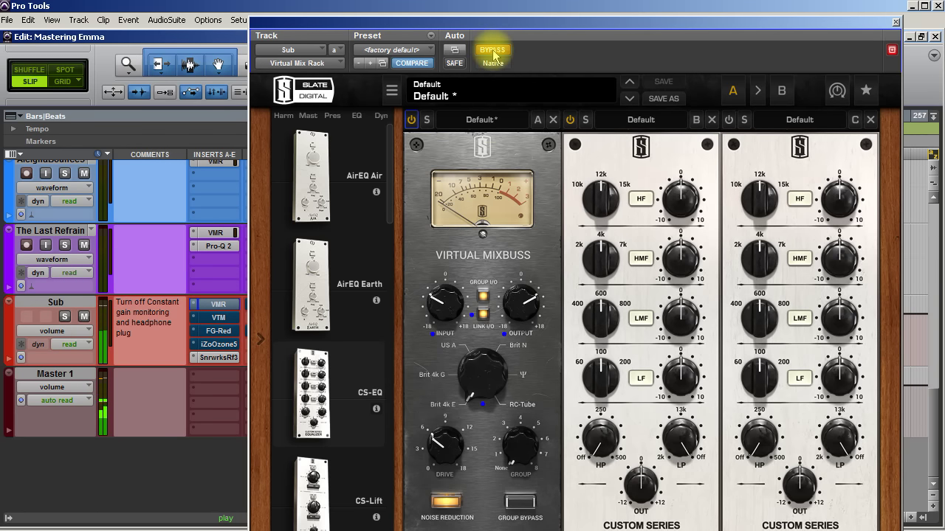
pyautogui.click(492, 52)
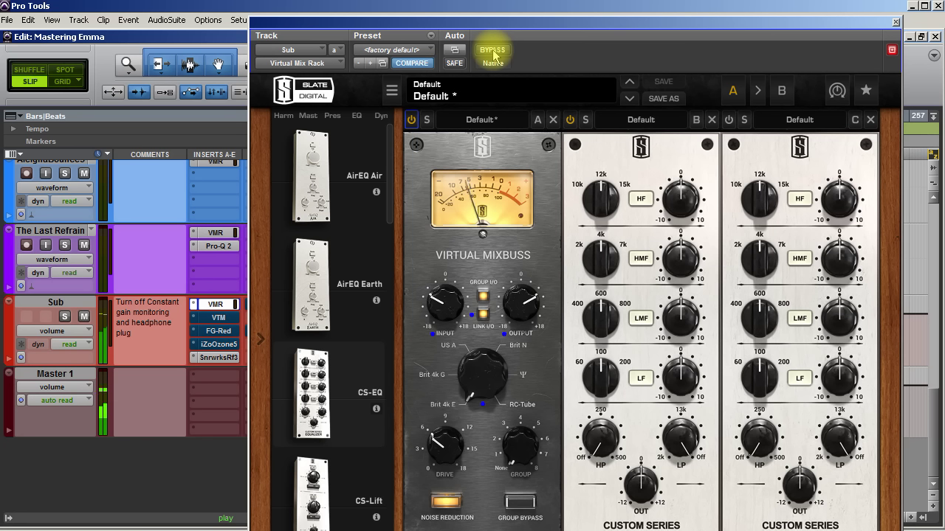
pyautogui.click(492, 52)
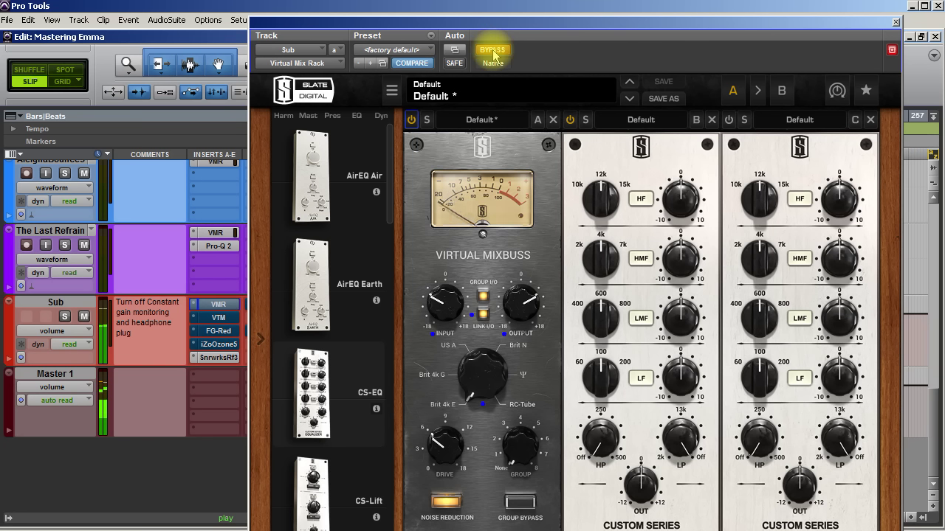
pyautogui.click(492, 52)
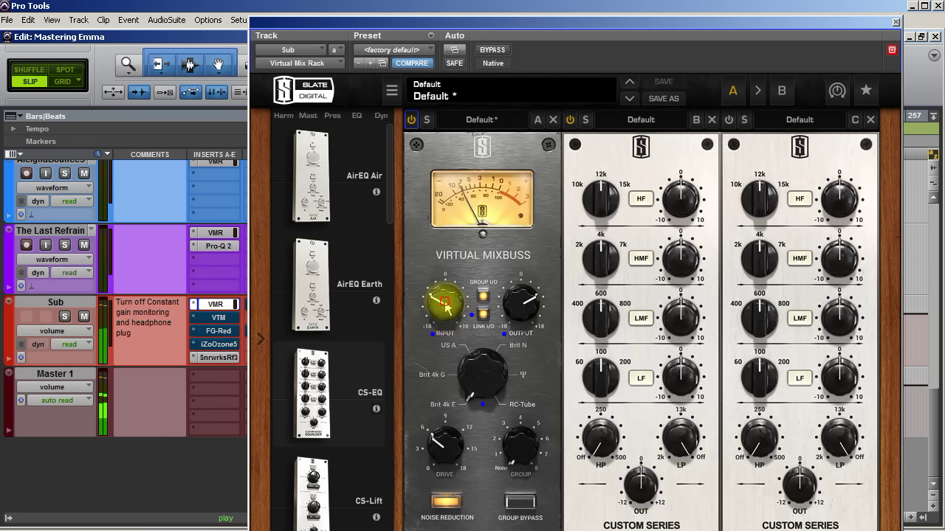
# Set the Virtual Mixbuss input to -8.35 dB with linked output at +8.35 dB, and compare again with bypass, leaving the rack active.
pyautogui.moveTo(446, 314)
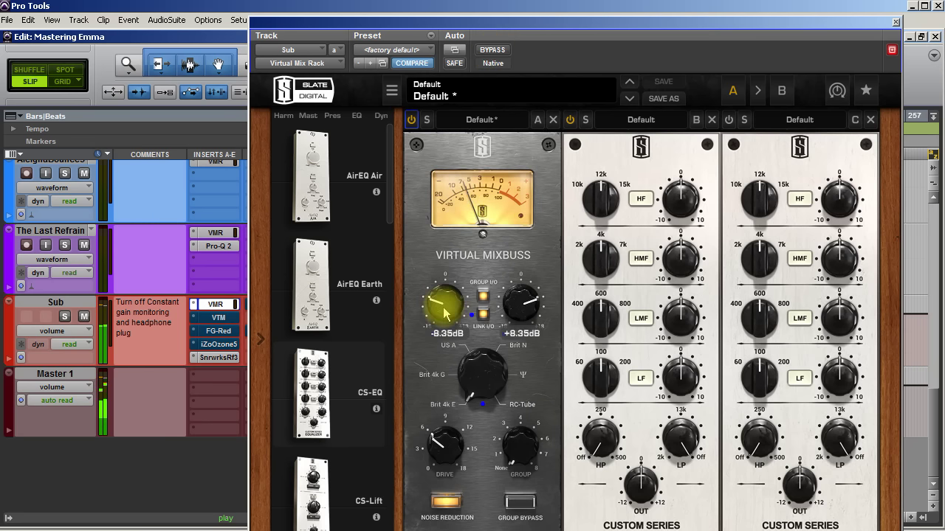
pyautogui.click(493, 51)
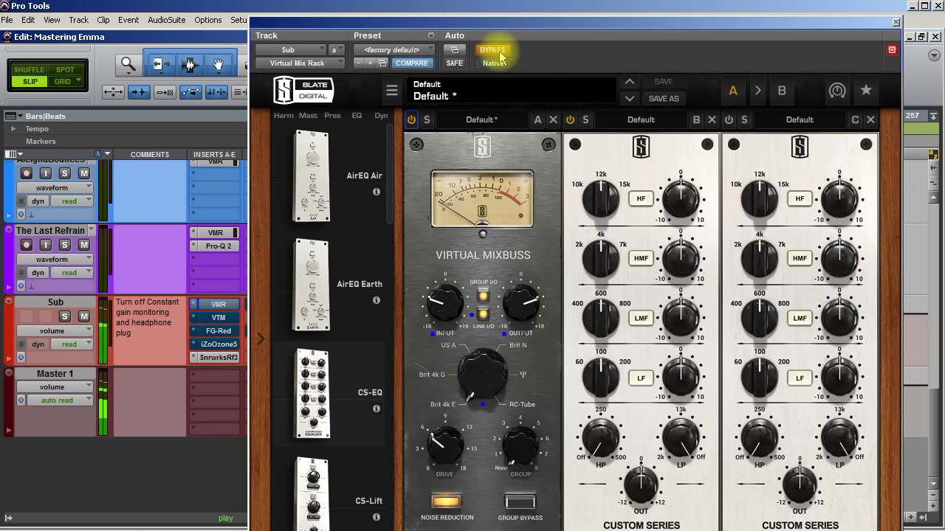
pyautogui.click(493, 51)
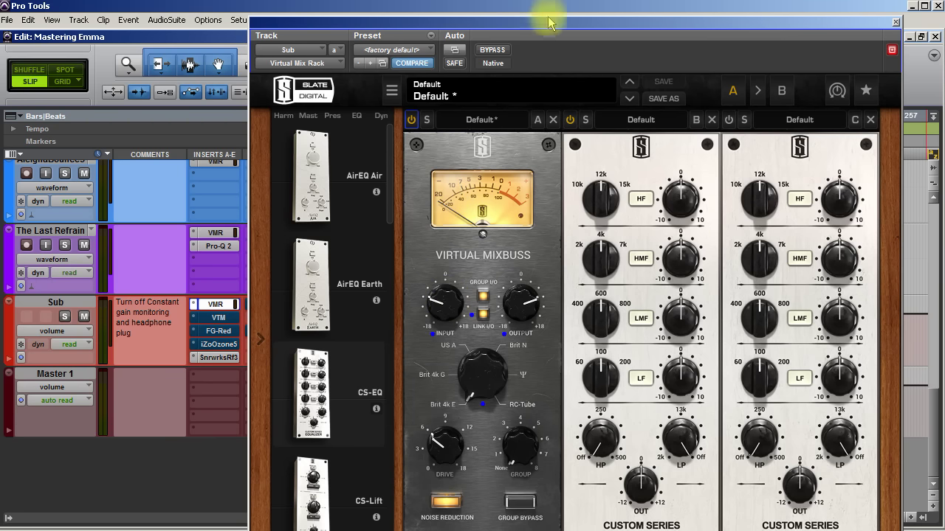
# Try a 1.75 dB boost of the first Custom Series Equalizer's 100 Hz LF band during playback, toggling the module to compare.
pyautogui.click(607, 23)
pyautogui.moveTo(568, 19); pyautogui.dragTo(601, 4)
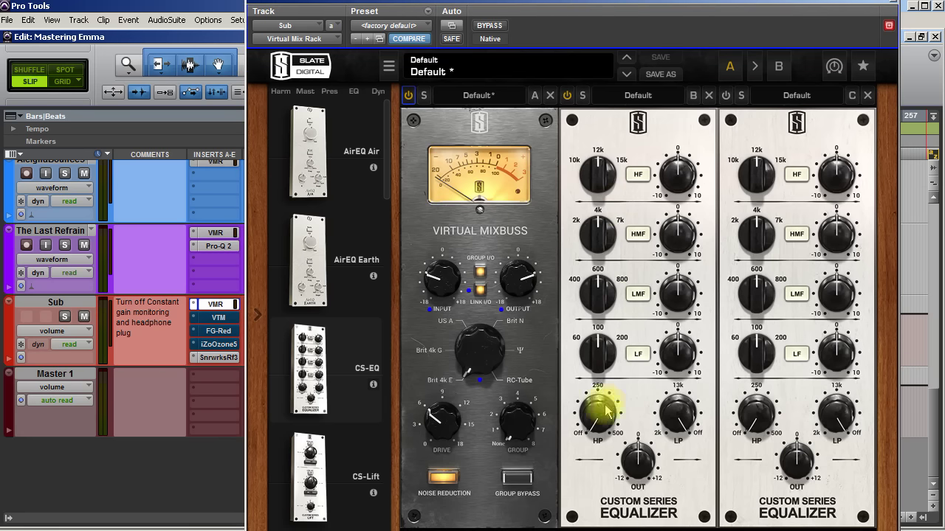
pyautogui.moveTo(679, 357)
pyautogui.press('space')
pyautogui.click(679, 357)
pyautogui.moveTo(679, 357); pyautogui.dragTo(674, 331)
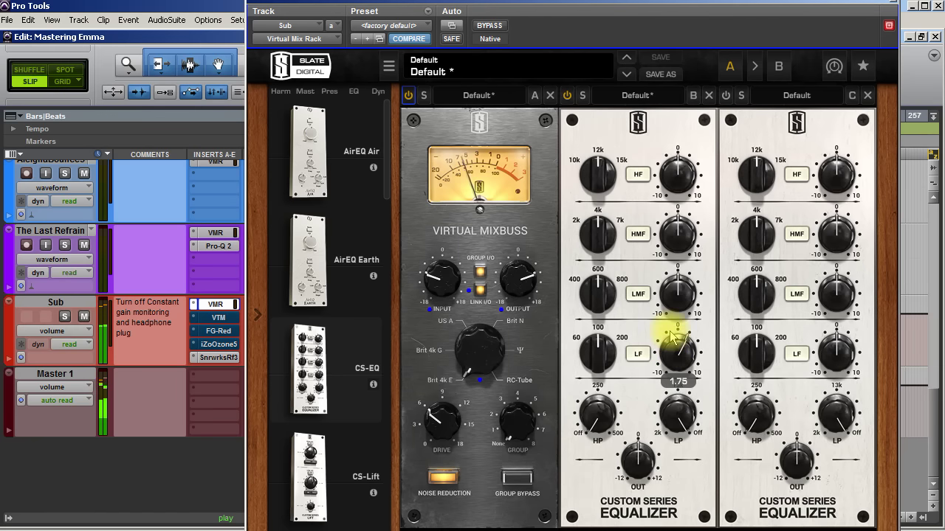
pyautogui.click(567, 96)
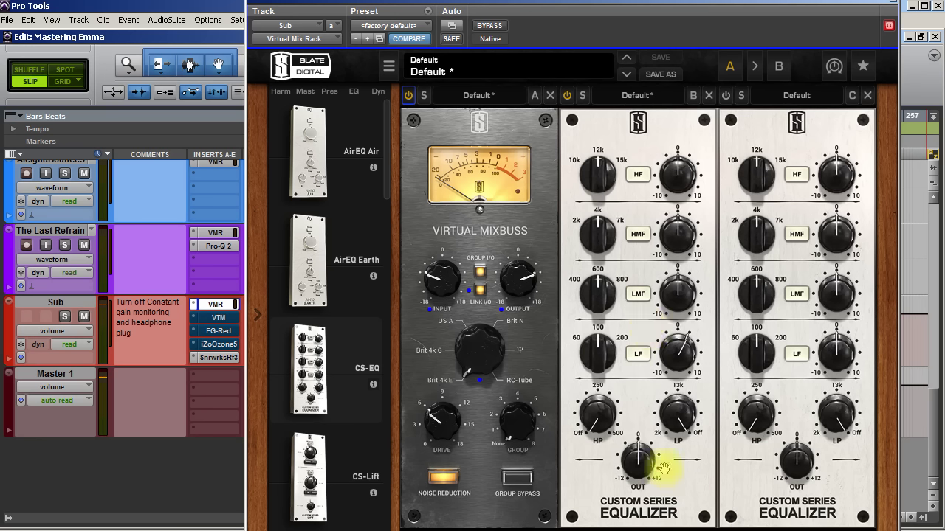
# Reset the first Custom Series Equalizer's LF gain to 0 and close the Sub track's Virtual Mix Rack.
pyautogui.moveTo(677, 359); pyautogui.dragTo(679, 356)
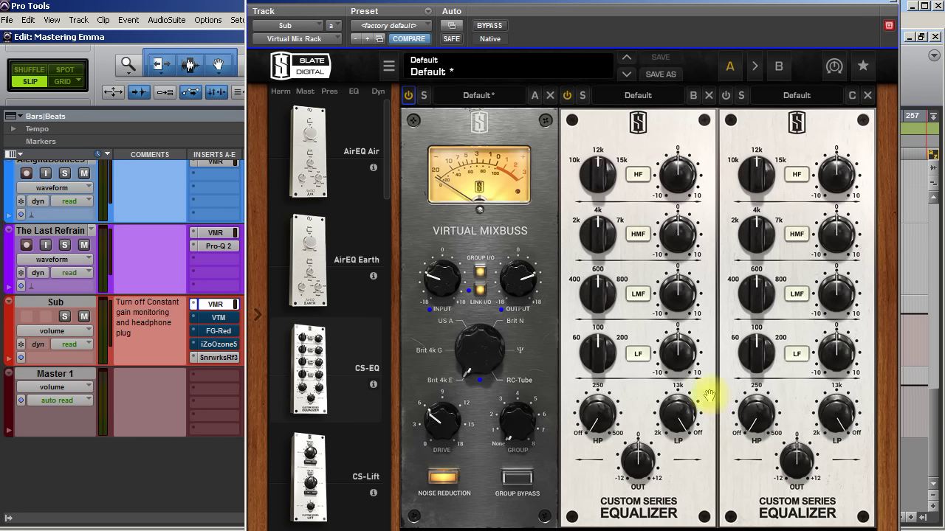
pyautogui.click(895, 6)
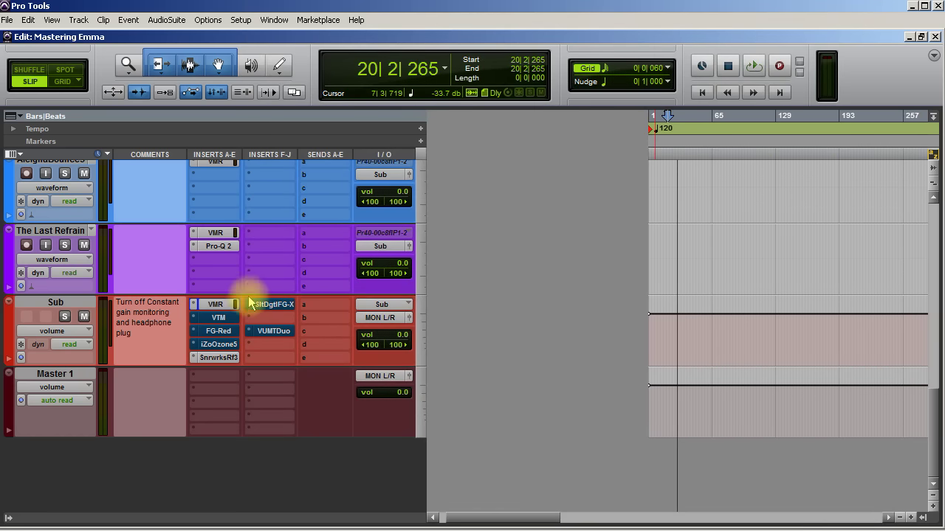
# Activate the Sub track's Virtual Tape Machines, set its input to +2.97 dB during playback, and bypass it for comparison.
pyautogui.click(221, 319)
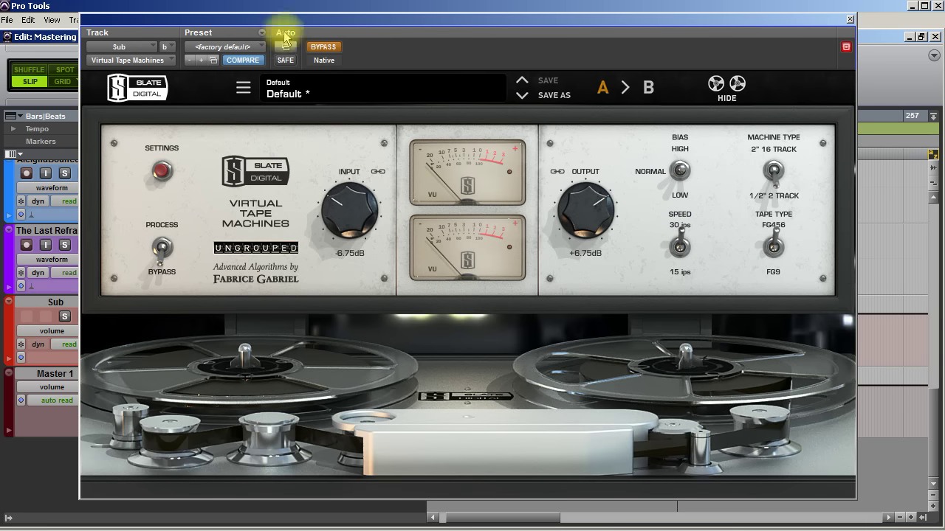
pyautogui.click(323, 47)
pyautogui.press('space')
pyautogui.moveTo(350, 214); pyautogui.dragTo(358, 163)
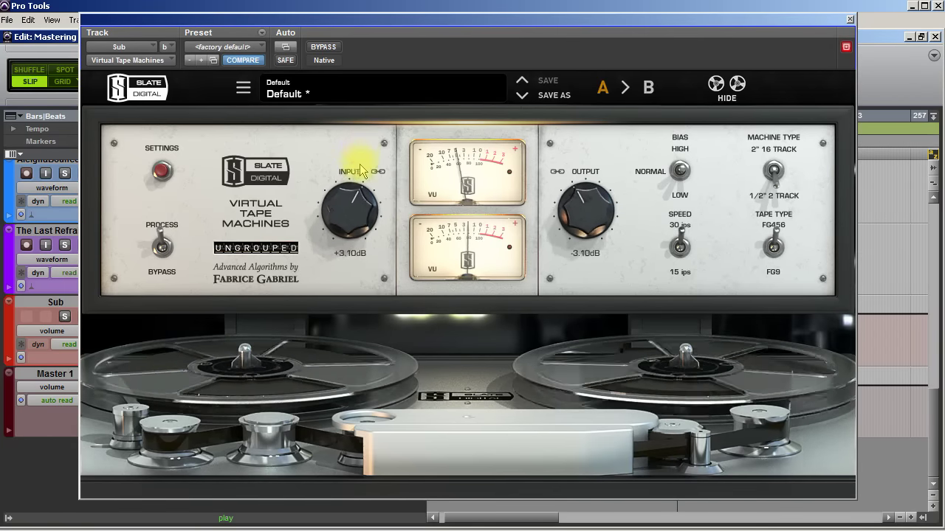
pyautogui.click(324, 46)
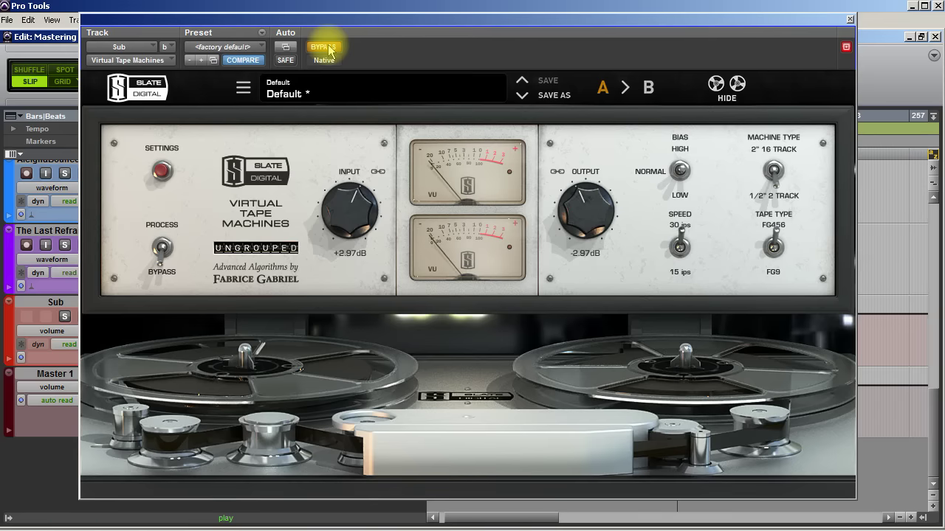
# Reactivate the Sub track's Virtual Tape Machines and reset its input to 0 dB.
pyautogui.click(329, 49)
pyautogui.moveTo(344, 173); pyautogui.dragTo(350, 228)
pyautogui.keyDown('alt'); pyautogui.click(350, 227); pyautogui.keyUp('alt')
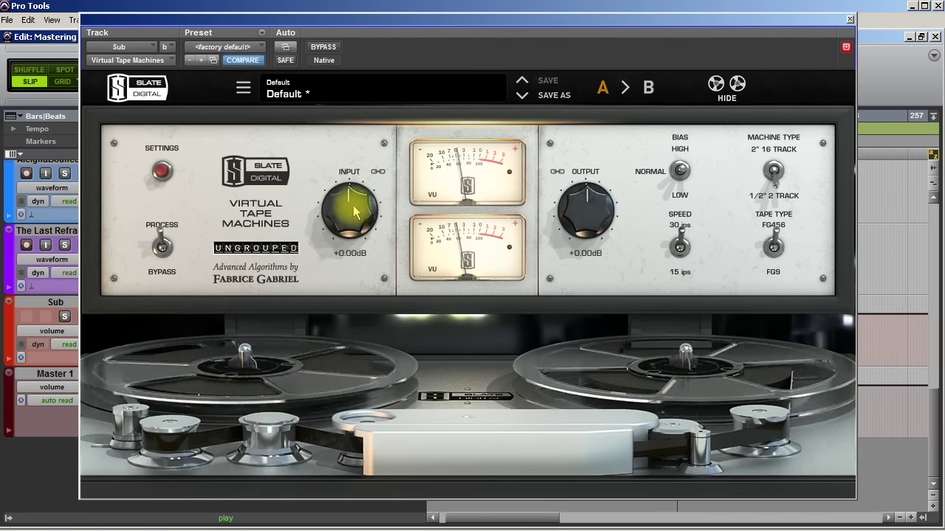
# Compare the Virtual Tape Machines with bypass during playback, leave it active, stop playback and close the plug-in.
pyautogui.click(323, 48)
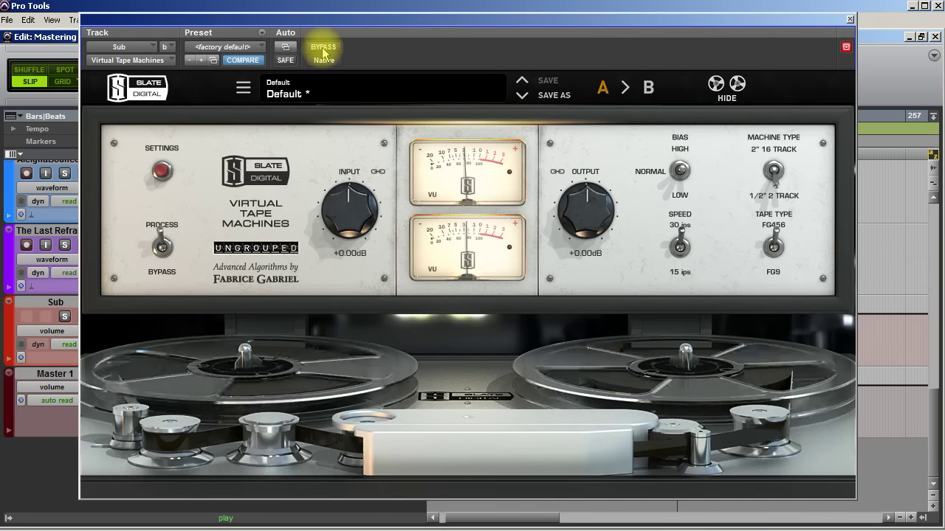
pyautogui.click(323, 49)
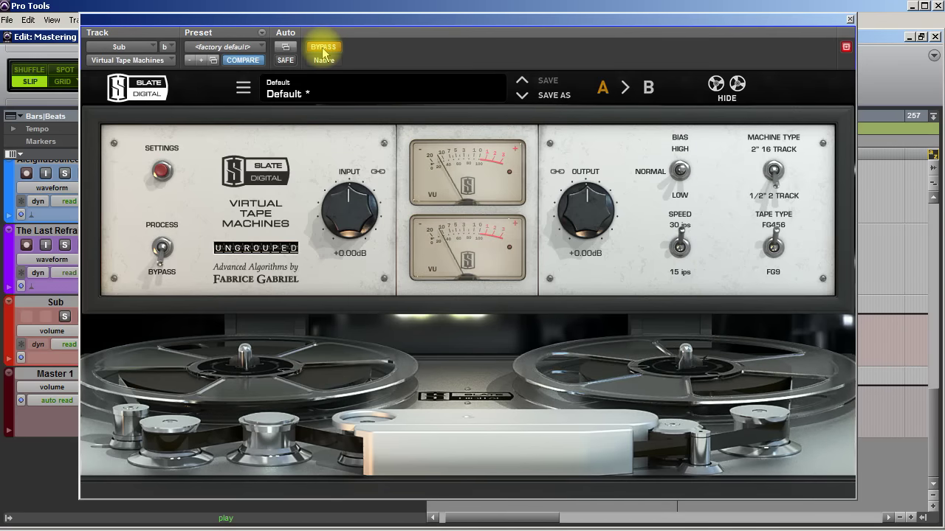
pyautogui.click(322, 49)
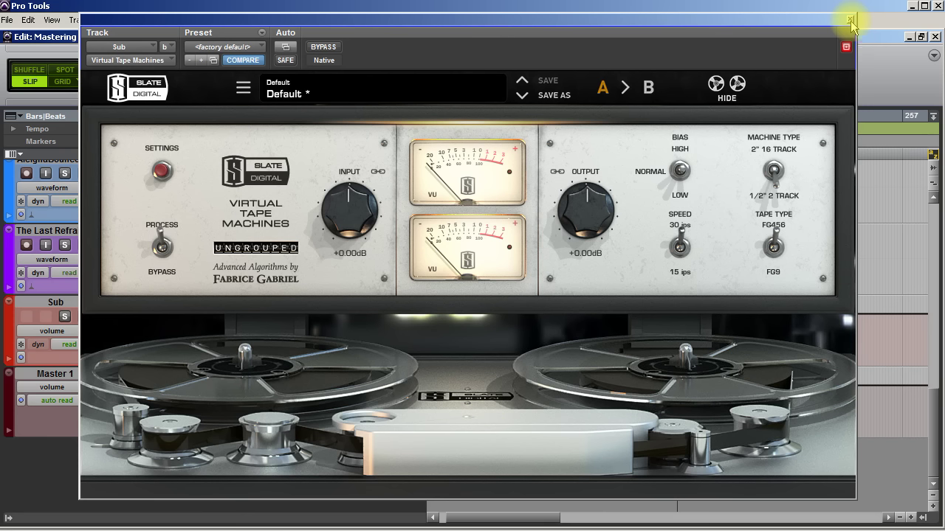
pyautogui.click(330, 52)
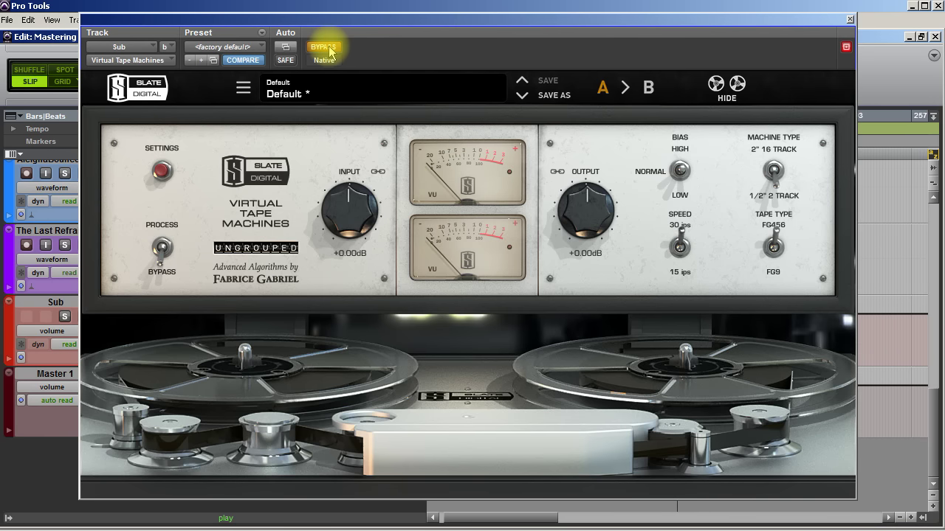
pyautogui.click(329, 49)
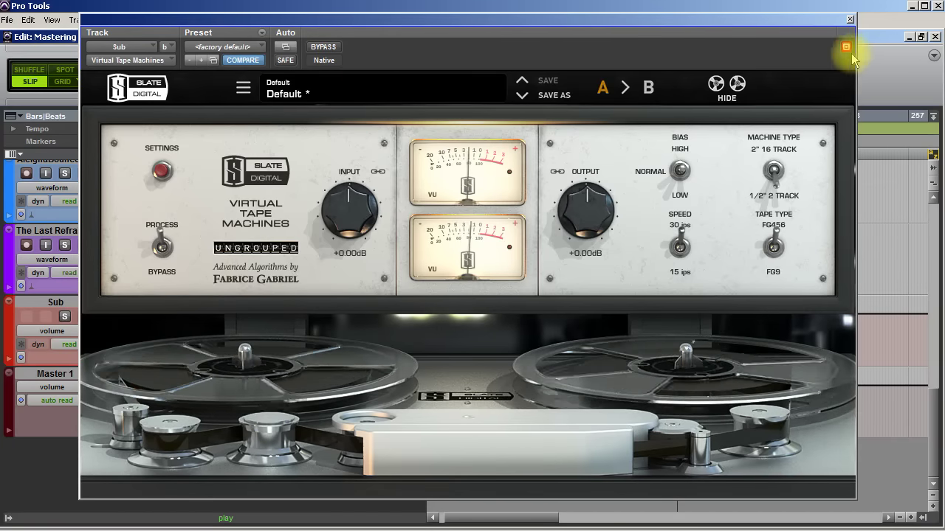
pyautogui.press('space')
pyautogui.click(849, 19)
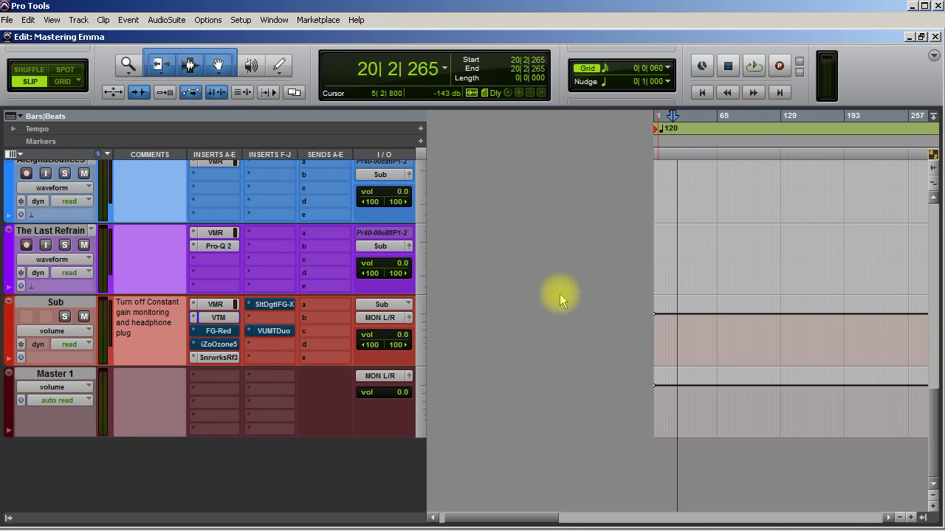
# Check the Vessel track's Virtual Mix Rack settings and close the rack.
pyautogui.scroll(10, 285, 379)
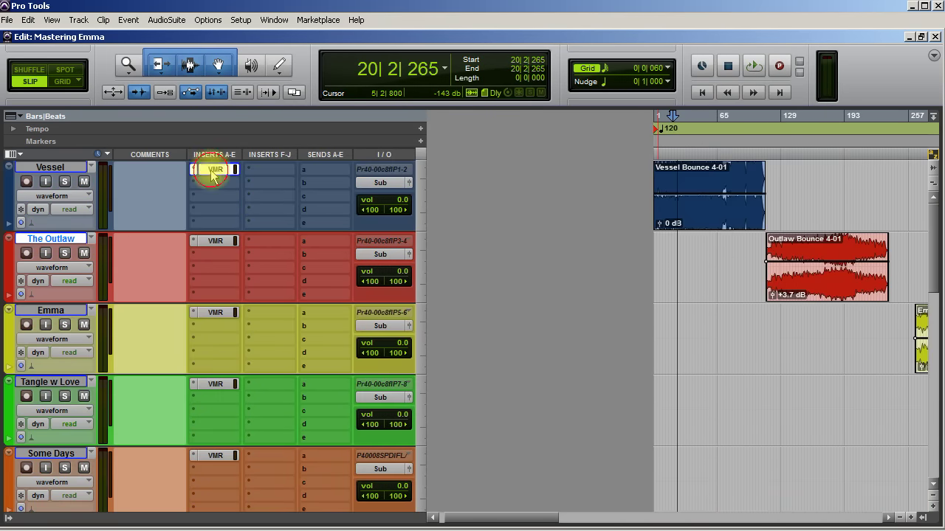
pyautogui.click(214, 169)
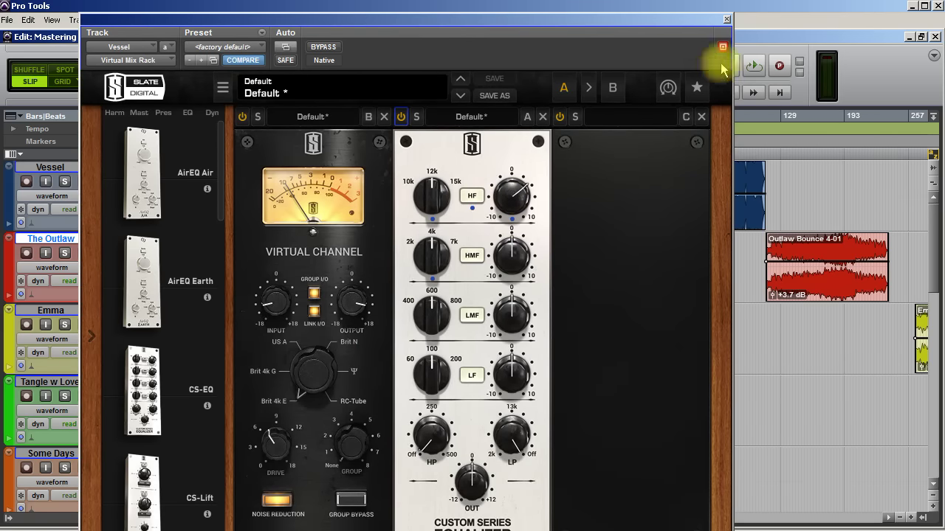
pyautogui.click(726, 19)
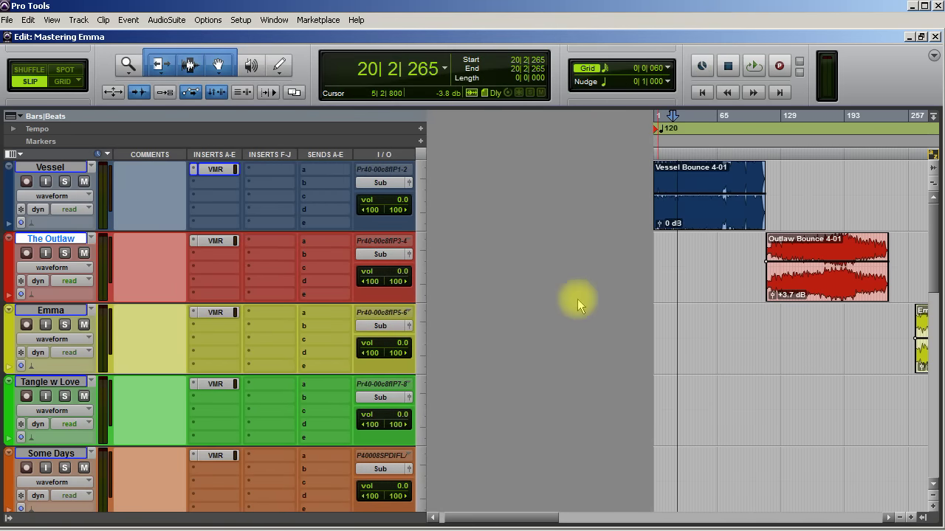
# Open the Sub track's iZotope Ozone 5, take it out of bypass and show its Reverb module.
pyautogui.scroll(-8, 390, 396)
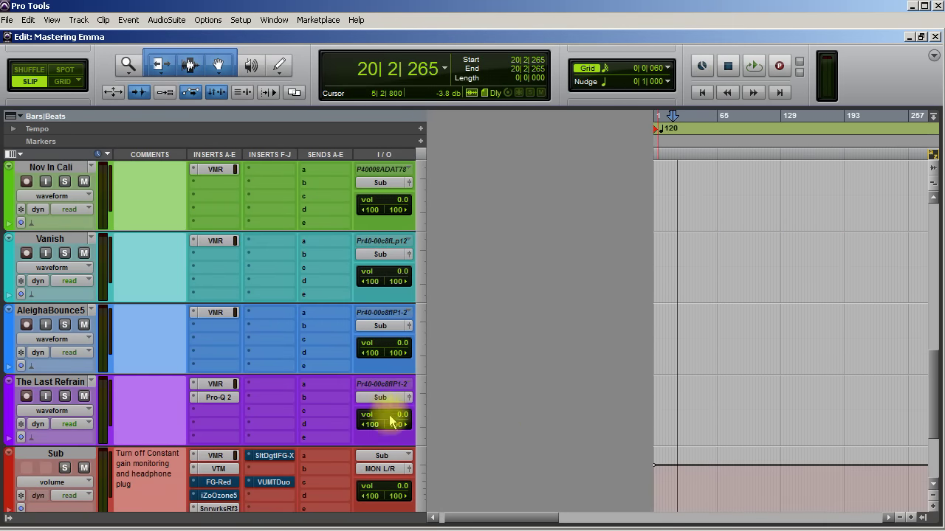
pyautogui.scroll(-2, 416, 414)
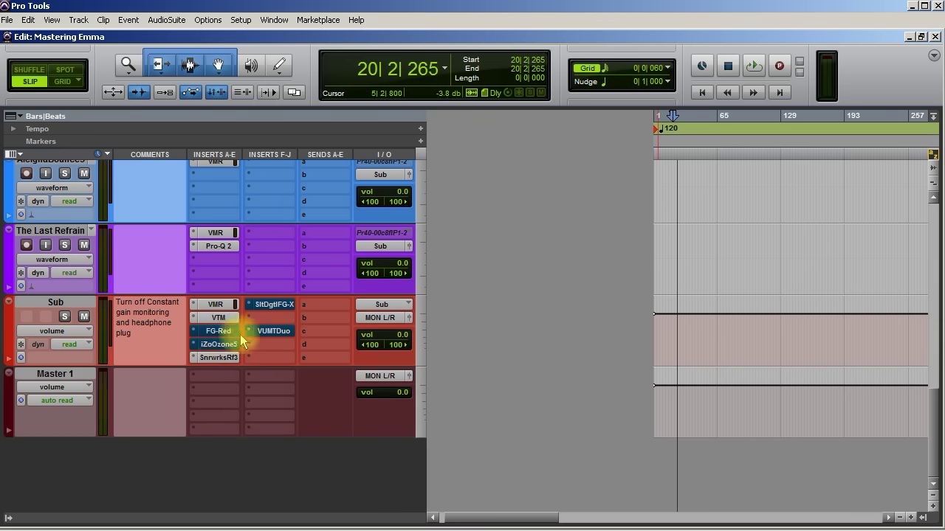
pyautogui.click(219, 344)
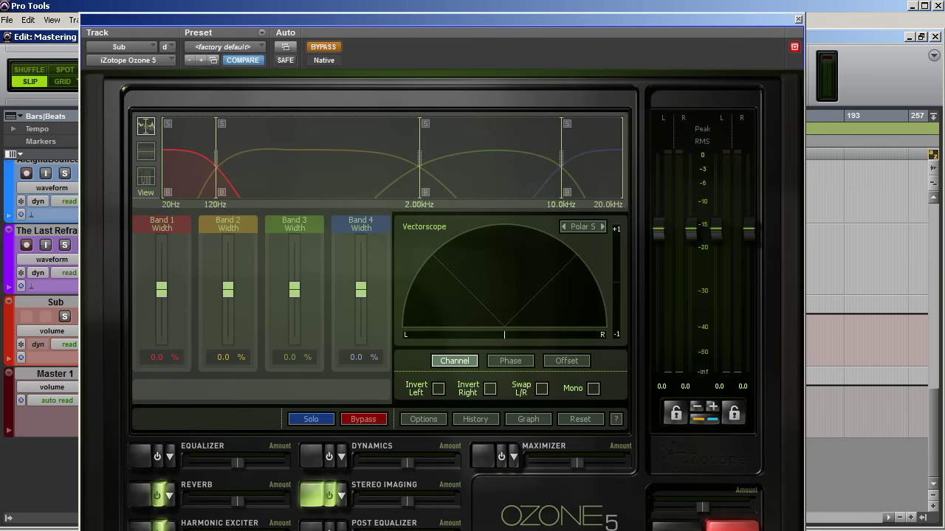
pyautogui.moveTo(362, 73); pyautogui.dragTo(421, 36)
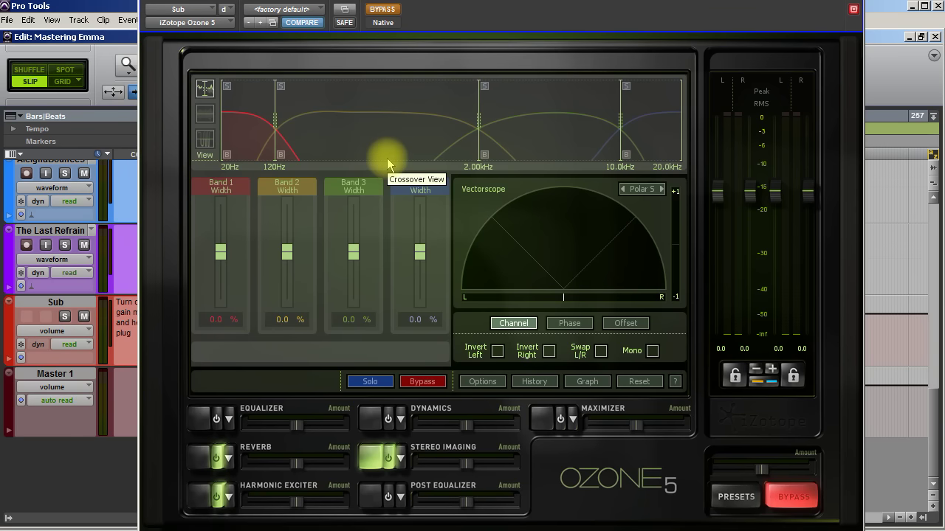
pyautogui.click(384, 12)
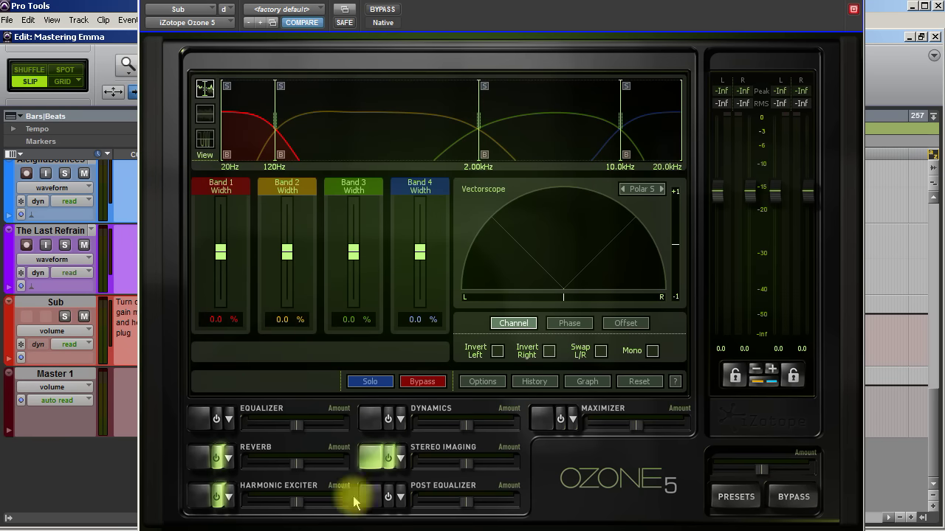
pyautogui.click(207, 459)
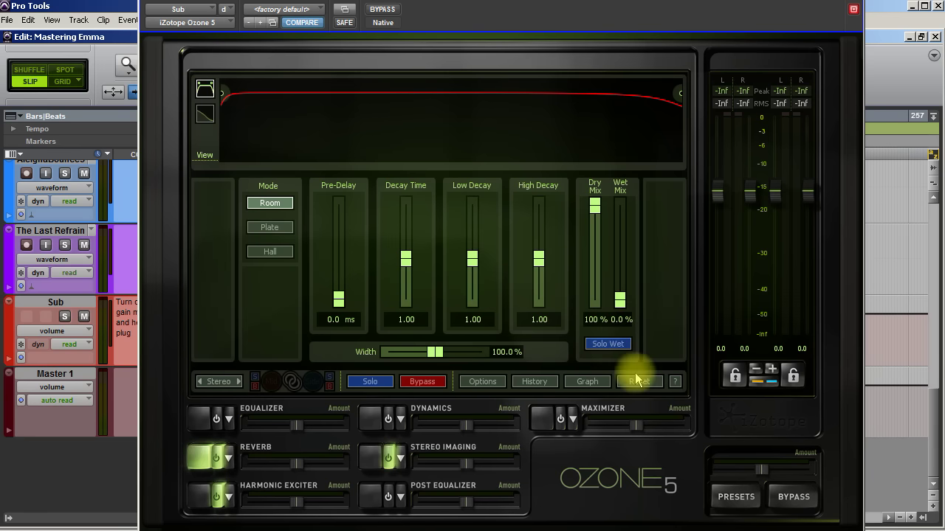
# Solo the reverb's wet signal and raise its Wet Mix to 41.4% during playback.
pyautogui.moveTo(620, 301); pyautogui.dragTo(622, 266)
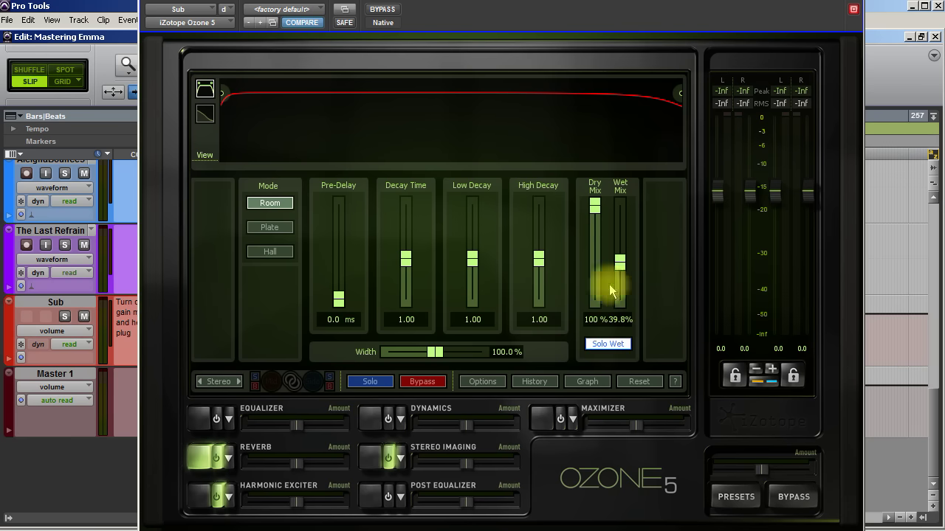
pyautogui.press('space')
pyautogui.moveTo(618, 264); pyautogui.dragTo(618, 260)
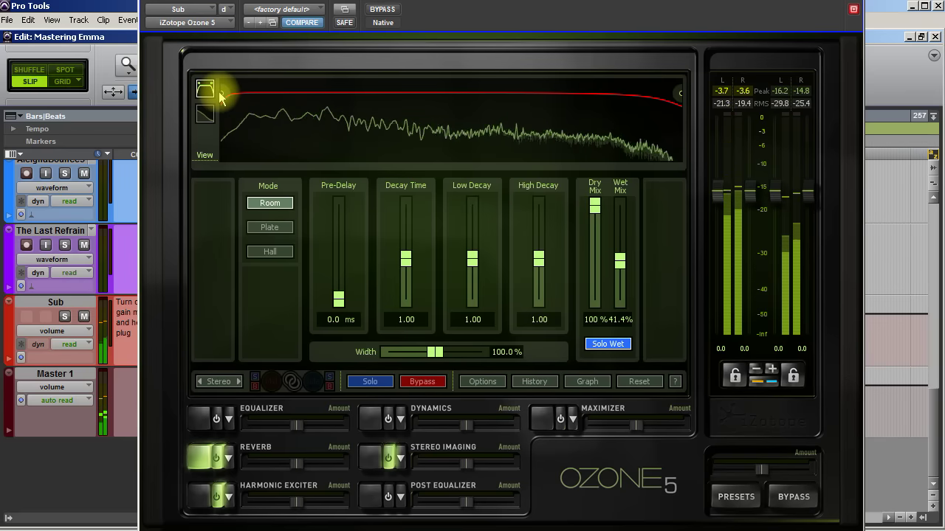
# Filter the reverb to the range from 449 Hz to 3200 Hz and set its Pre-Delay to 3.9 ms.
pyautogui.moveTo(221, 92); pyautogui.dragTo(358, 101)
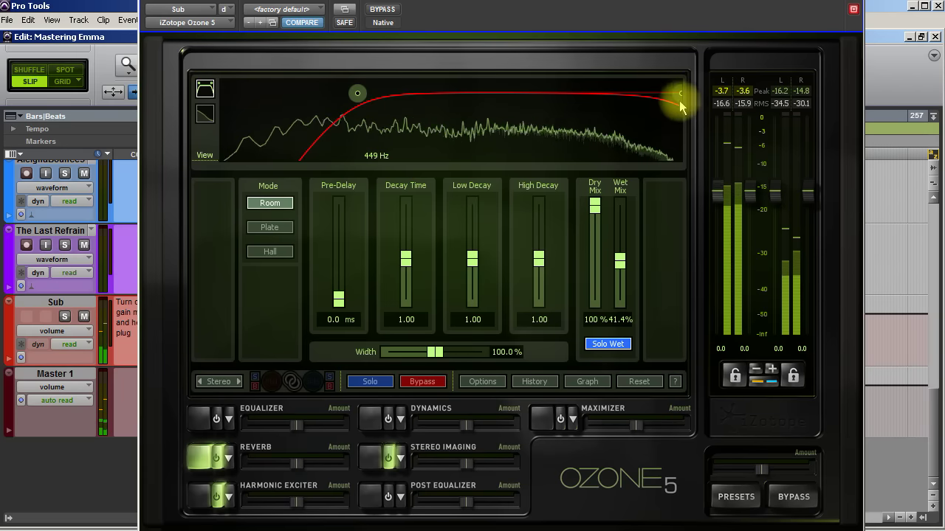
pyautogui.moveTo(680, 94); pyautogui.dragTo(519, 93)
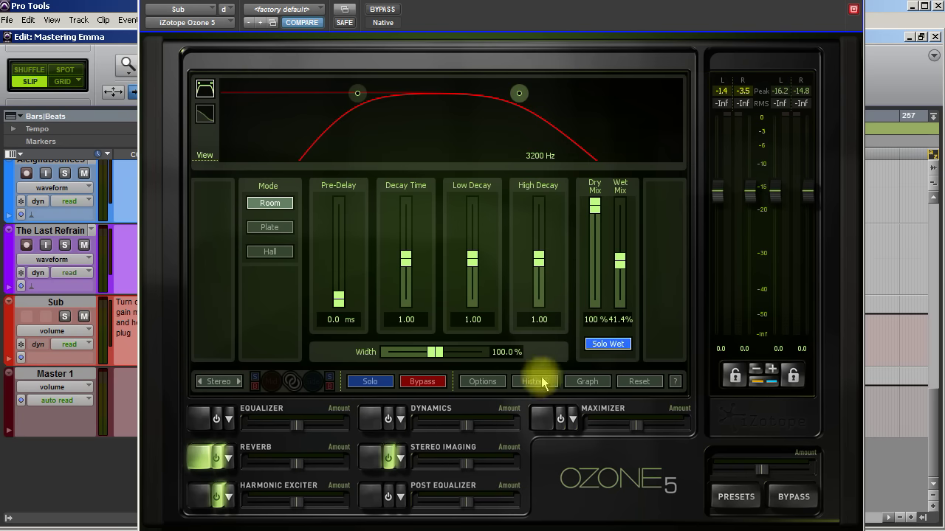
pyautogui.press('space')
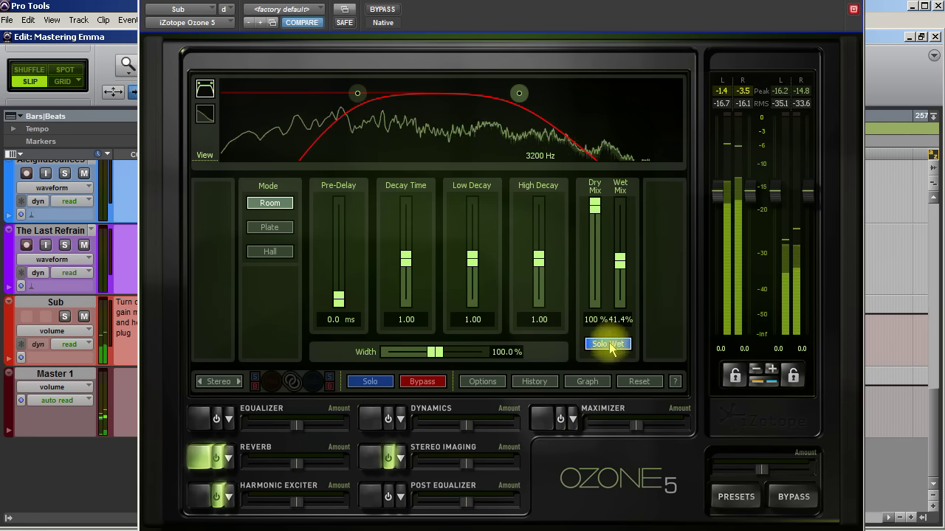
pyautogui.click(339, 301)
pyautogui.moveTo(342, 304); pyautogui.dragTo(344, 302)
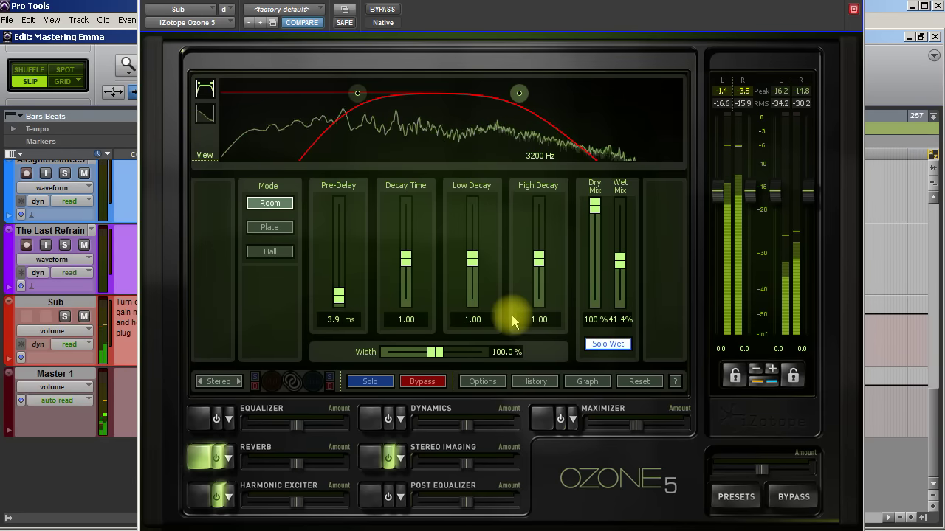
# Lower the reverb's Wet Mix to 0% and turn off Solo Wet.
pyautogui.moveTo(614, 267); pyautogui.dragTo(621, 305)
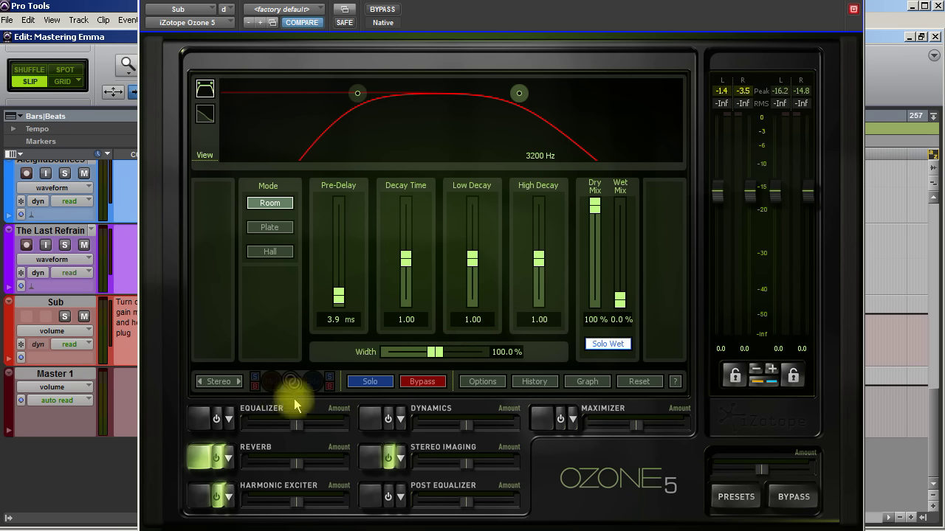
pyautogui.click(619, 344)
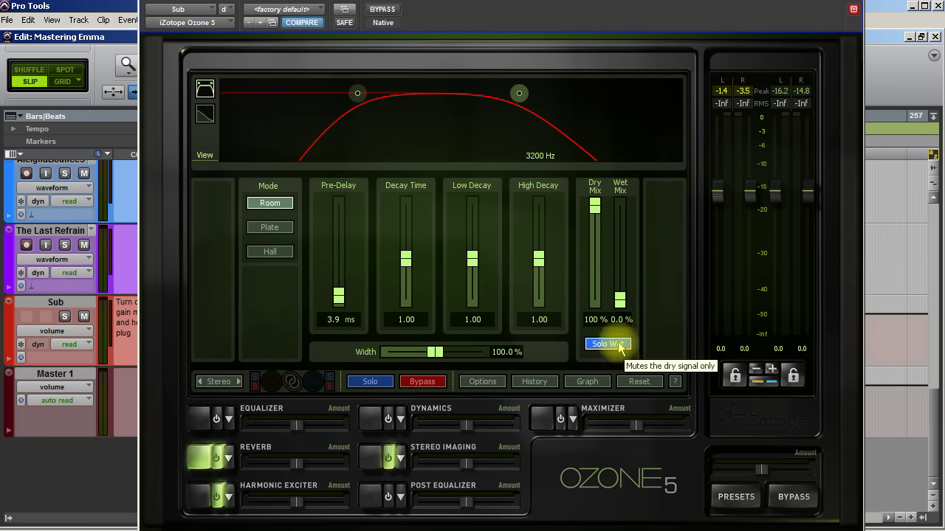
pyautogui.click(615, 345)
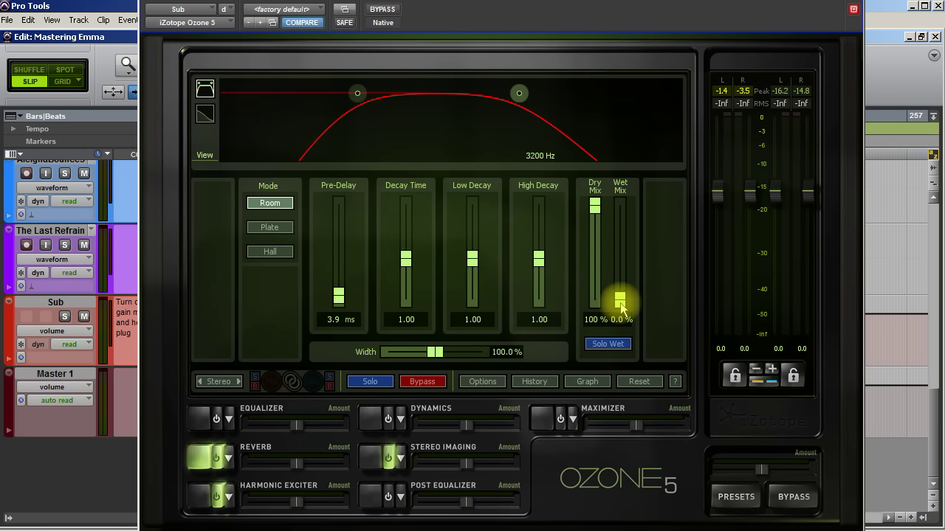
# Raise the reverb's Wet Mix to 18.8% during playback, checking it with Solo Wet and with the Reverb module switched off.
pyautogui.moveTo(620, 309); pyautogui.dragTo(620, 296)
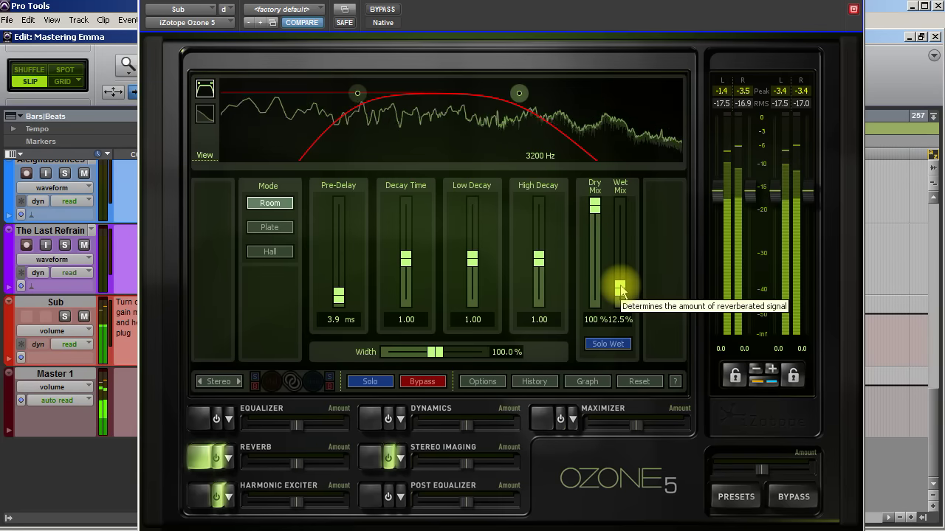
pyautogui.click(604, 345)
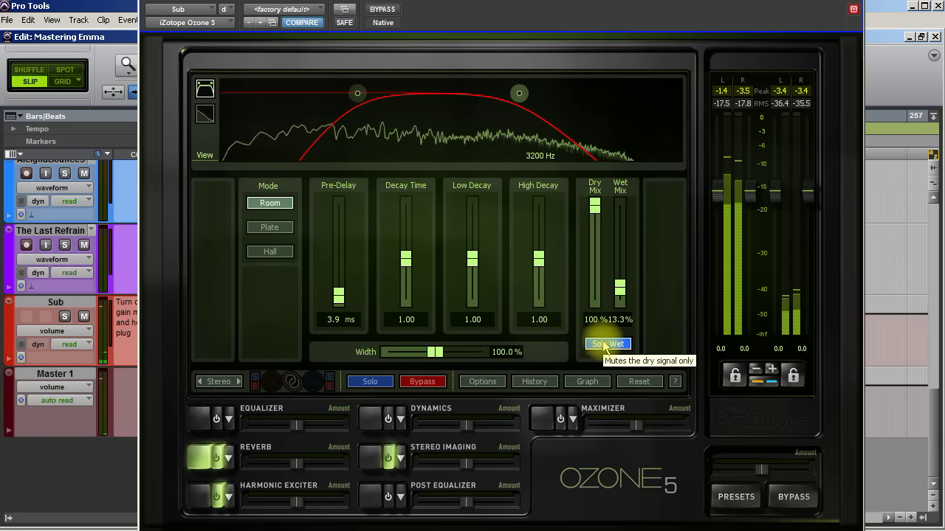
pyautogui.click(604, 344)
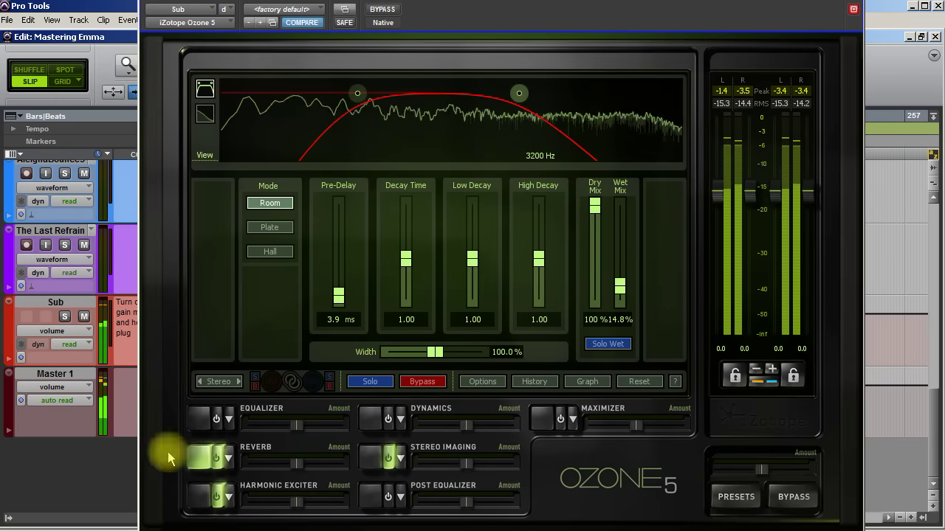
pyautogui.click(219, 460)
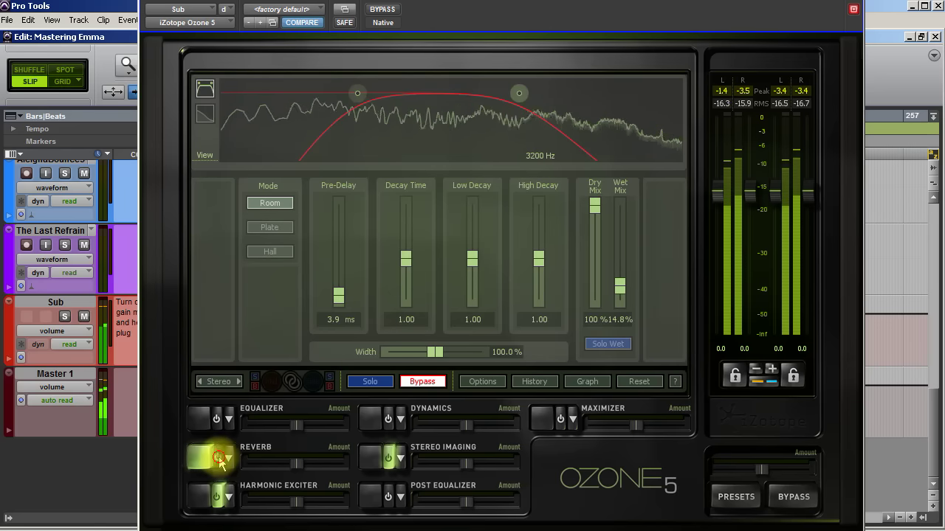
pyautogui.click(218, 460)
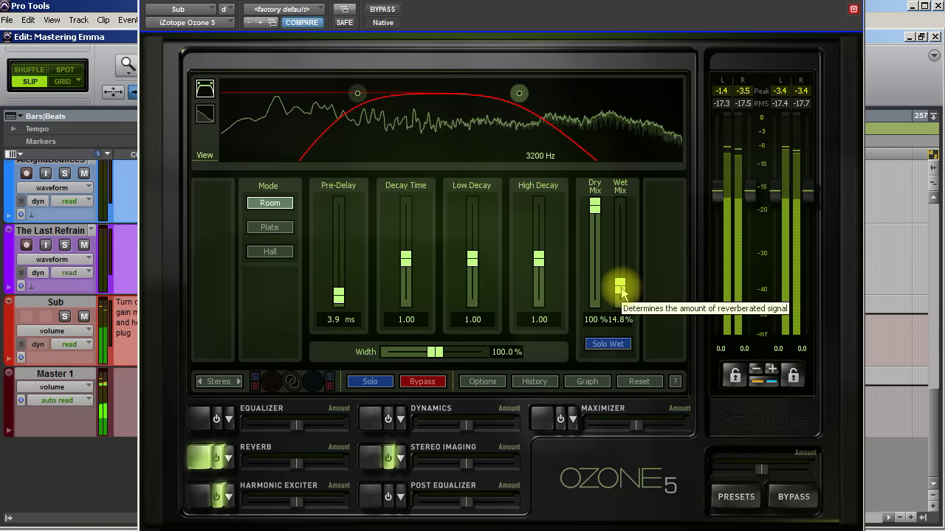
pyautogui.moveTo(622, 293); pyautogui.dragTo(622, 284)
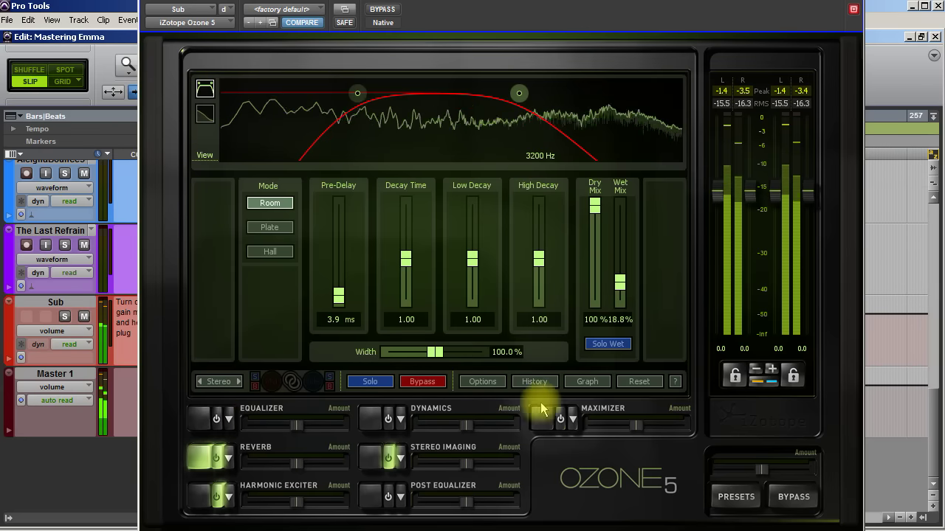
pyautogui.press('space')
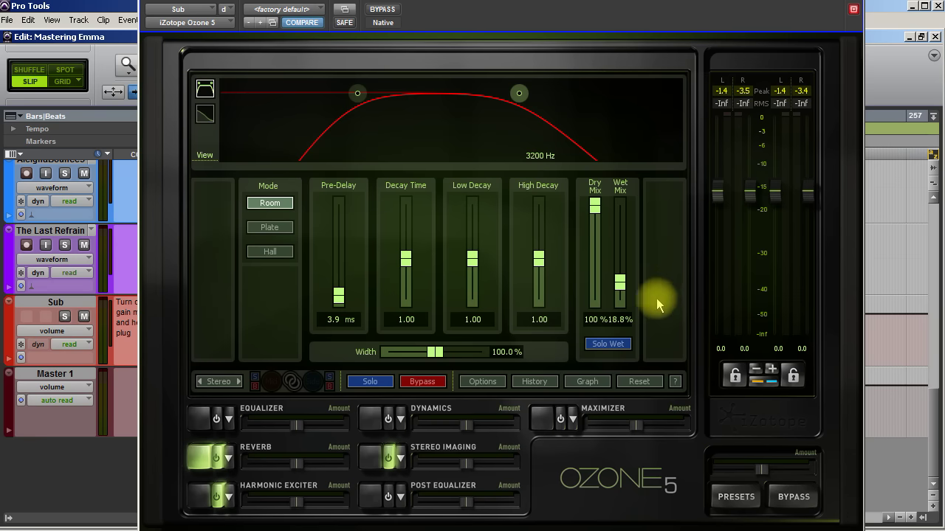
pyautogui.press('space')
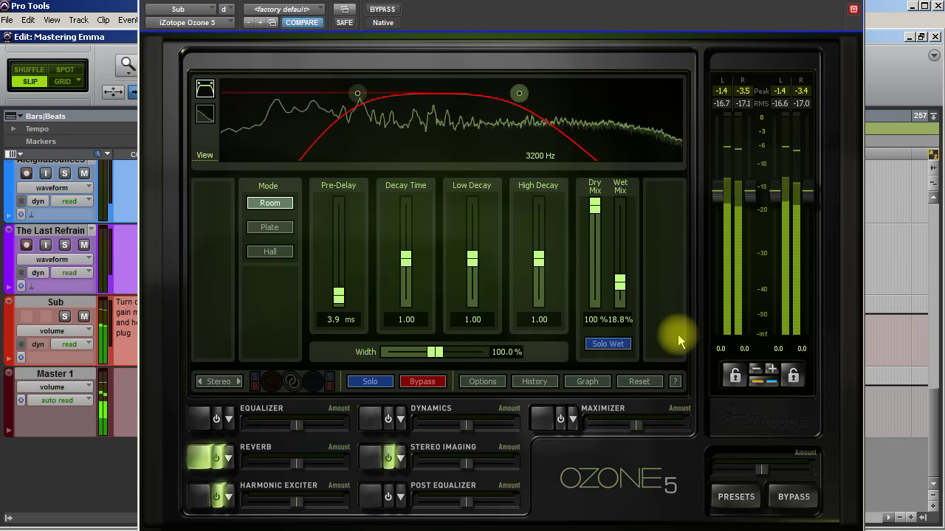
pyautogui.press('space')
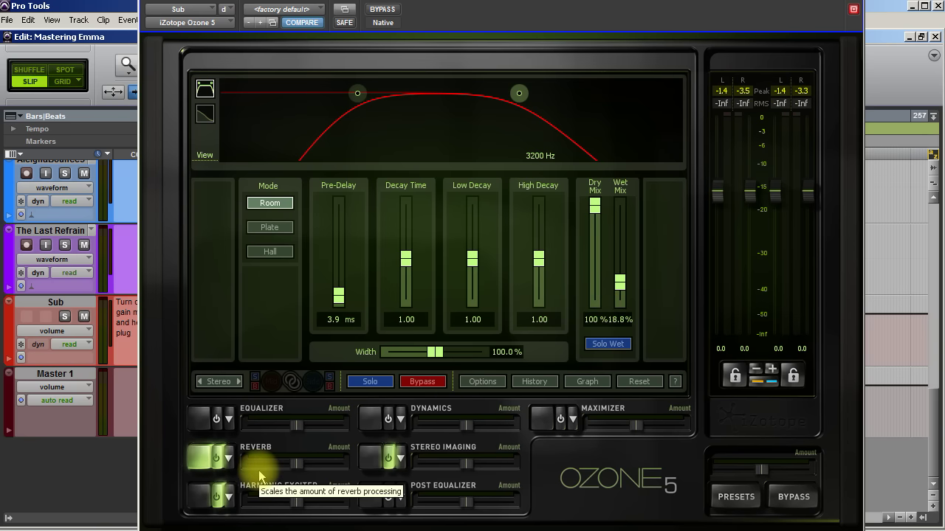
# Open the Harmonic Exciter, move its lowest crossover to 150 Hz and audition the soloed low band.
pyautogui.click(198, 502)
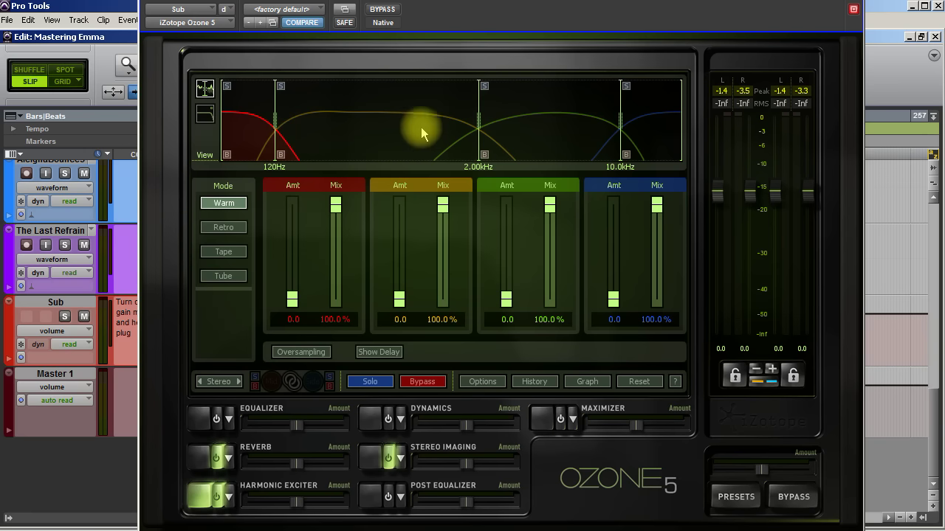
pyautogui.moveTo(275, 112); pyautogui.dragTo(284, 121)
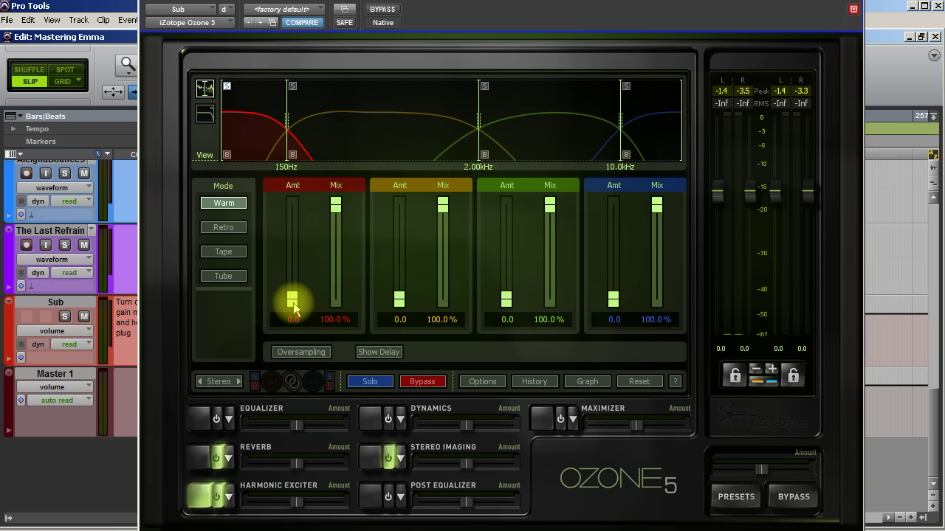
pyautogui.press('space')
pyautogui.moveTo(292, 304)
pyautogui.mouseDown()
pyautogui.moveTo(291, 204)
pyautogui.moveTo(293, 301)
pyautogui.mouseUp()
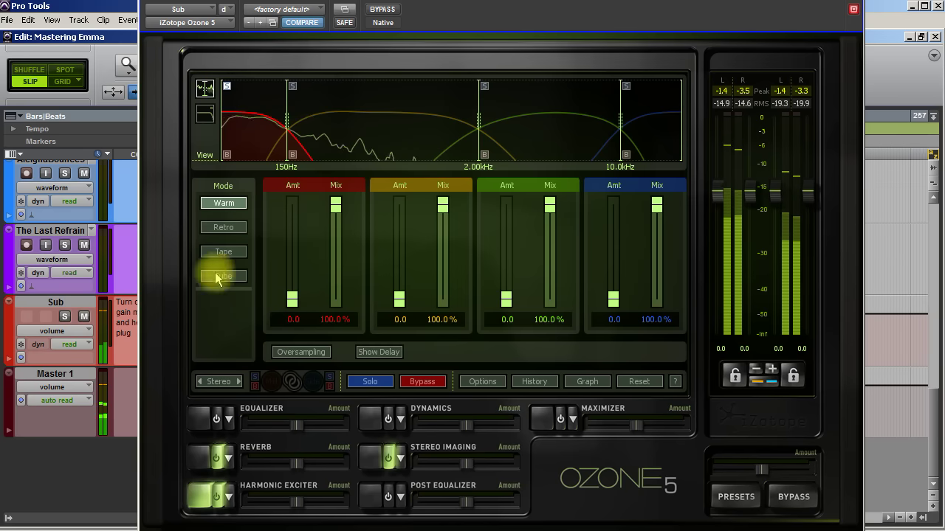
# Compare the exciter's Tube mode with Warm on the soloed low band during playback.
pyautogui.click(229, 279)
pyautogui.click(294, 301)
pyautogui.moveTo(293, 304)
pyautogui.mouseDown()
pyautogui.moveTo(280, 227)
pyautogui.moveTo(293, 316)
pyautogui.mouseUp()
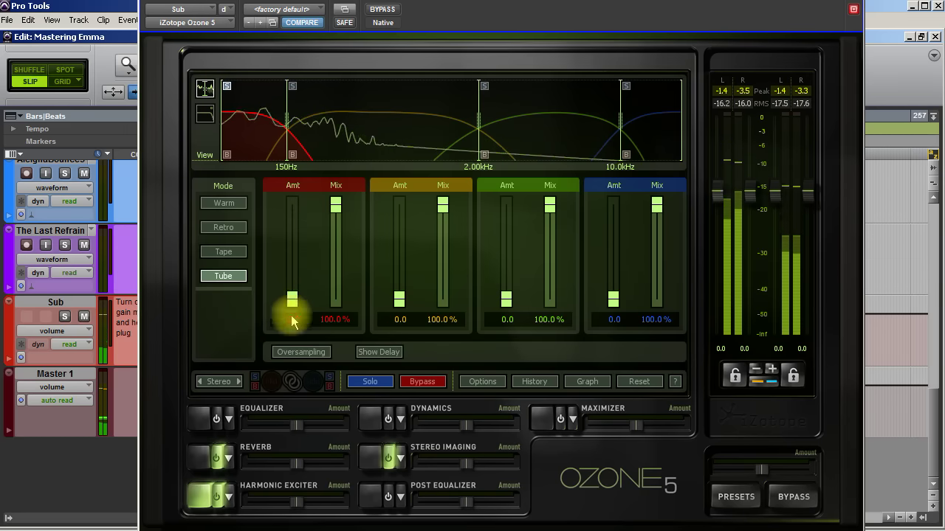
pyautogui.click(224, 204)
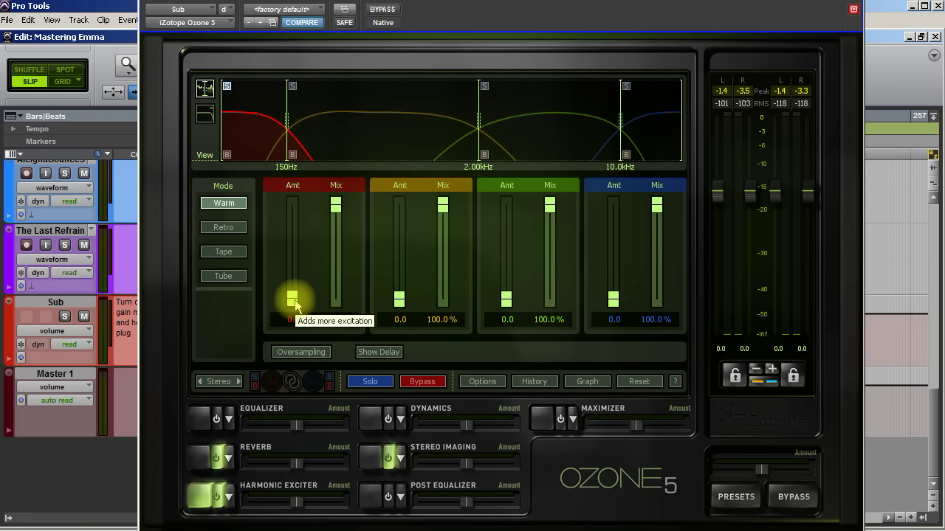
# Raise the exciter Amount of the lowest band to 0.9 in Warm mode during playback.
pyautogui.moveTo(296, 305); pyautogui.dragTo(295, 307)
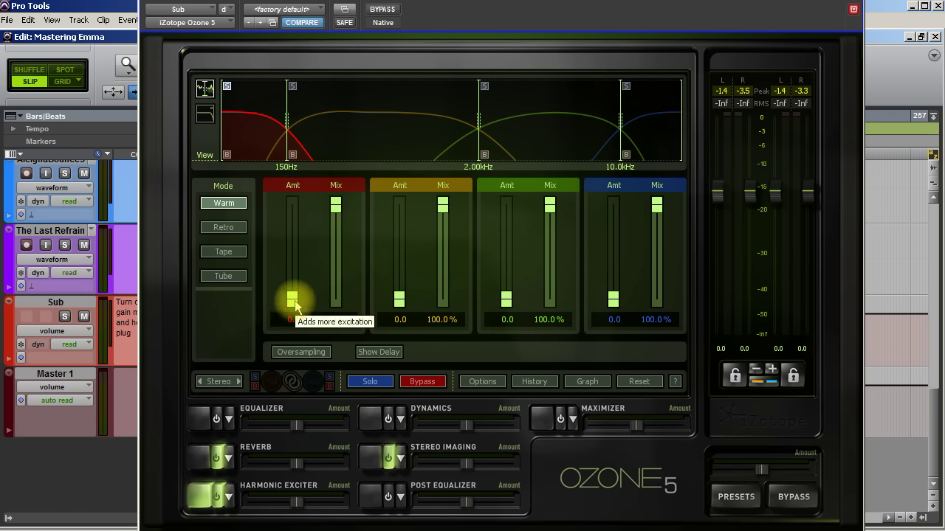
pyautogui.press('space')
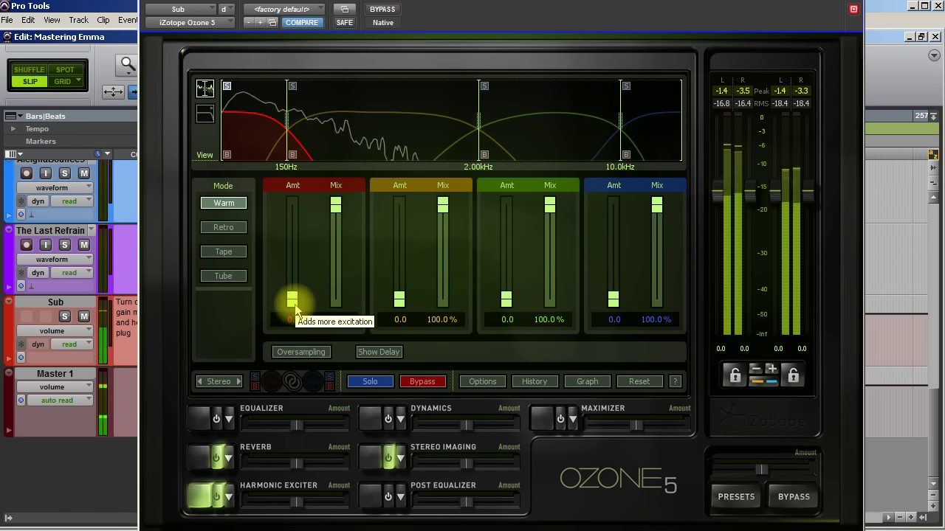
pyautogui.moveTo(297, 305); pyautogui.dragTo(295, 296)
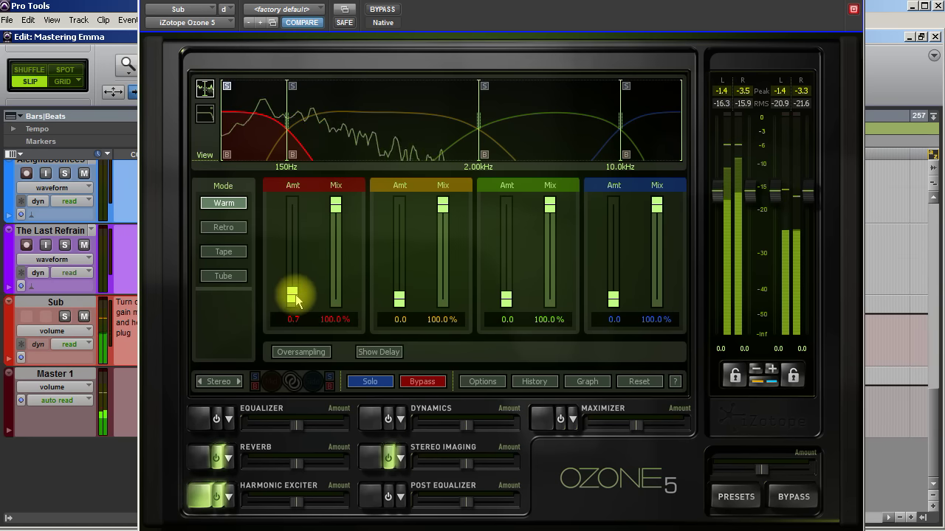
pyautogui.moveTo(296, 296); pyautogui.dragTo(296, 295)
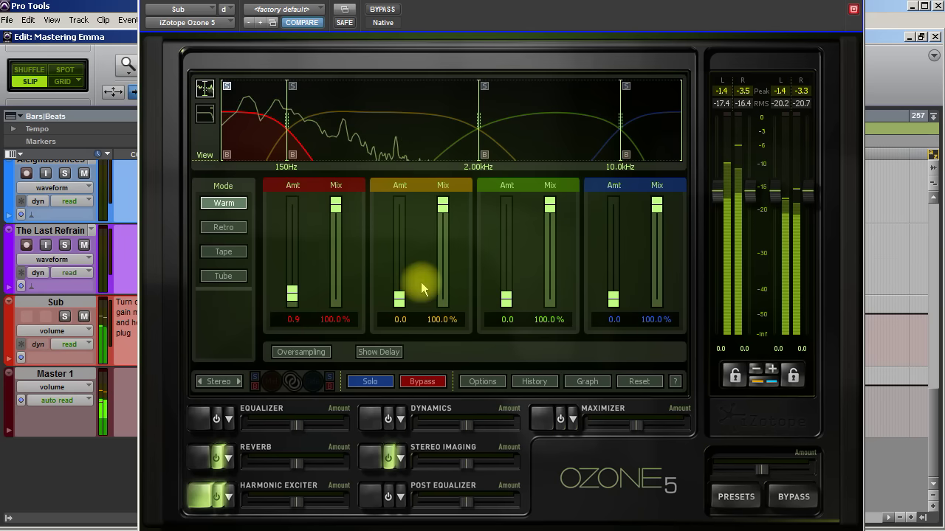
pyautogui.press('space')
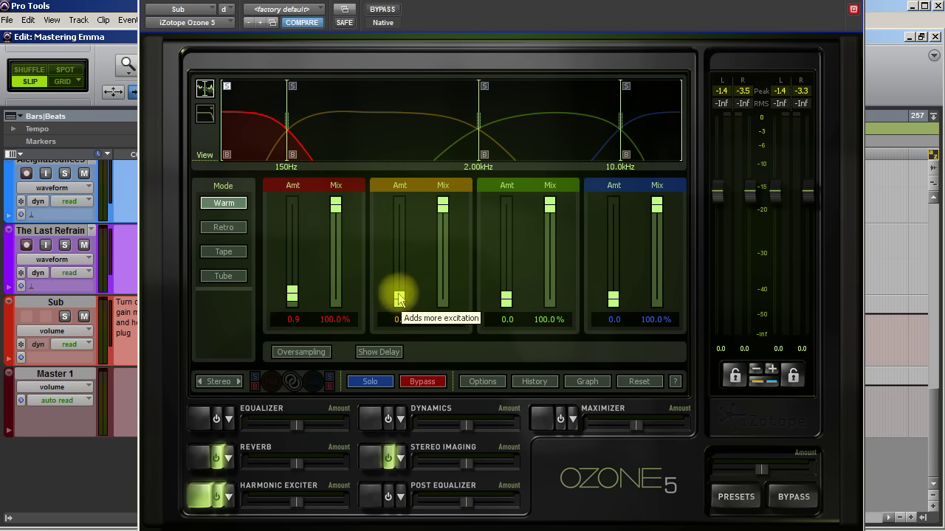
# Solo the exciter's second band and set its Amount to 1.1 during playback.
pyautogui.click(400, 300)
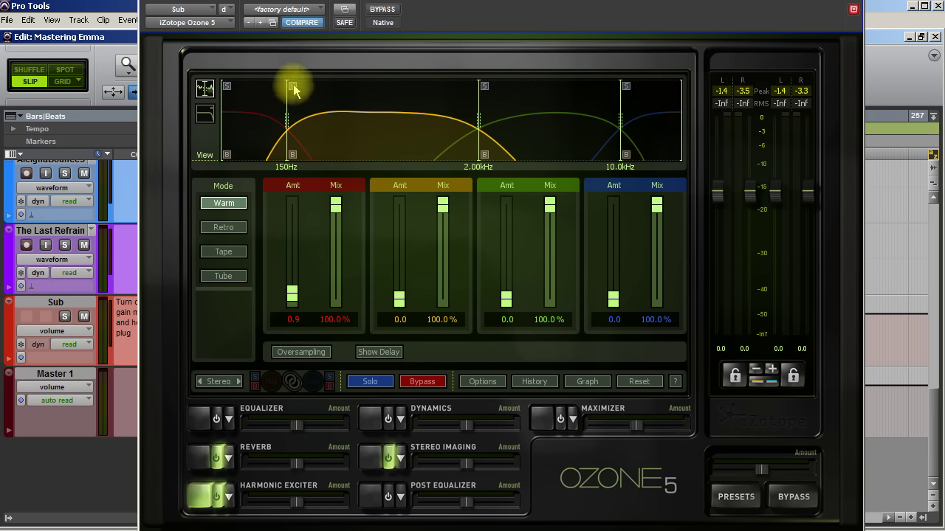
pyautogui.press('space')
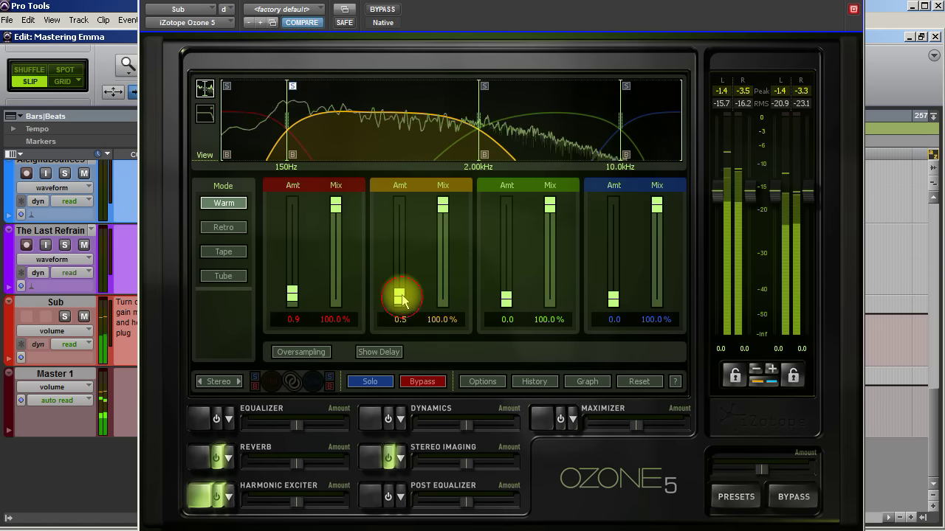
pyautogui.moveTo(403, 294)
pyautogui.mouseDown()
pyautogui.moveTo(399, 224)
pyautogui.moveTo(406, 295)
pyautogui.mouseUp()
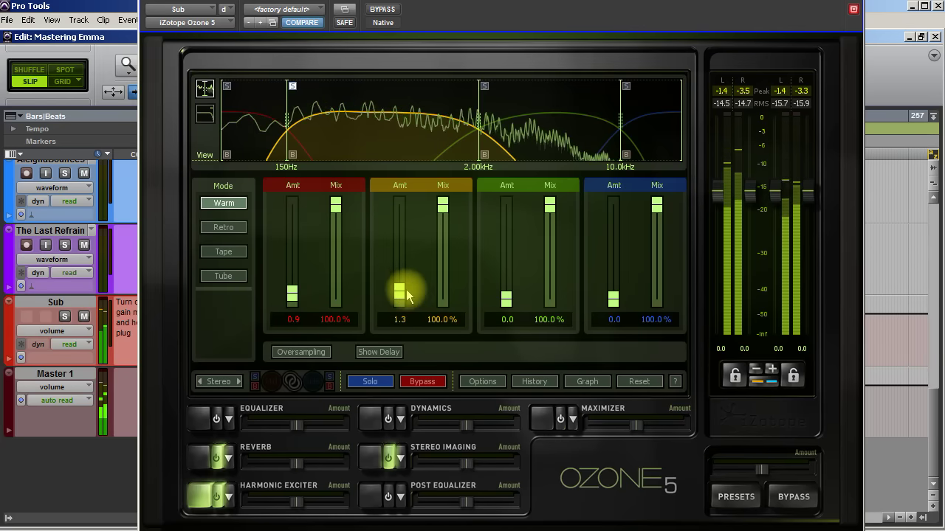
pyautogui.moveTo(406, 295); pyautogui.dragTo(410, 298)
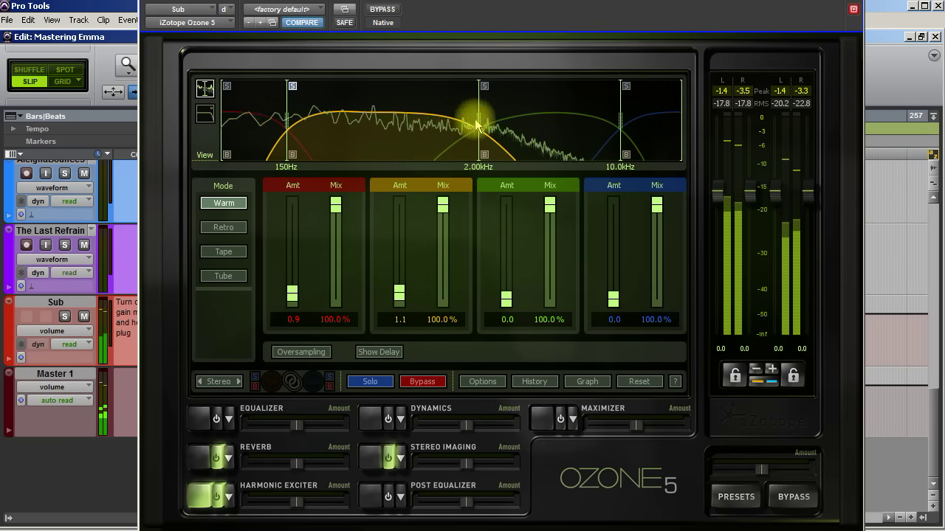
# Solo the exciter's third band and set its Amount to 1.1, with the lowest crossover moved to 154 Hz.
pyautogui.click(484, 85)
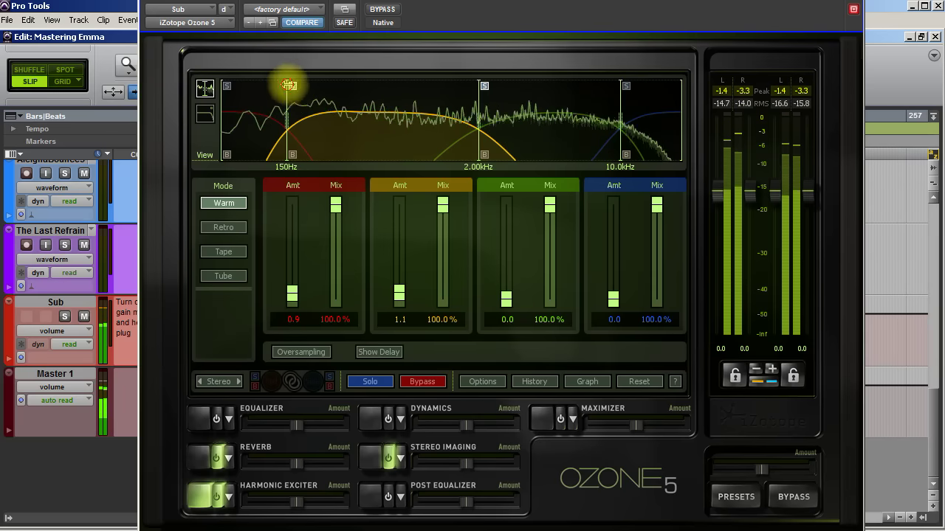
pyautogui.click(294, 87)
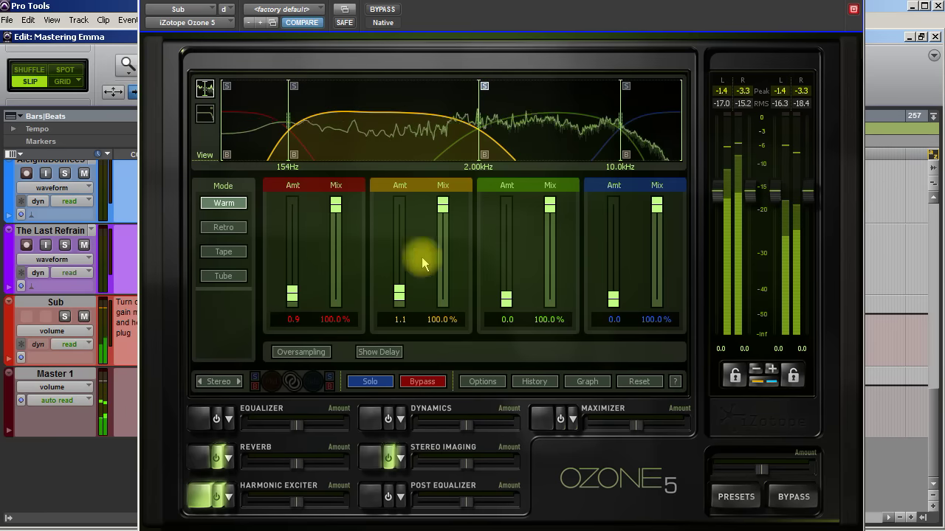
pyautogui.moveTo(507, 303)
pyautogui.mouseDown()
pyautogui.moveTo(507, 289)
pyautogui.moveTo(507, 298)
pyautogui.mouseUp()
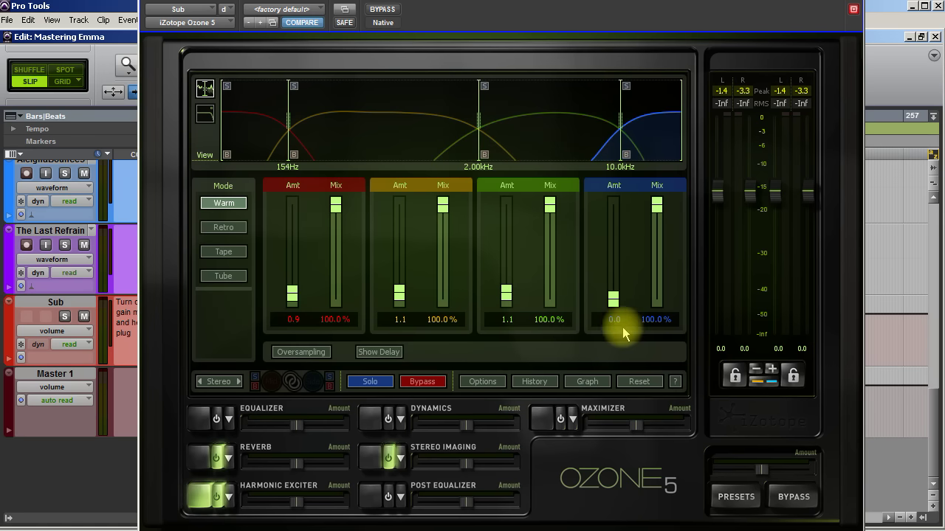
# Solo the exciter's band above 10 kHz and set its Amount to 1.3 during playback.
pyautogui.press('space')
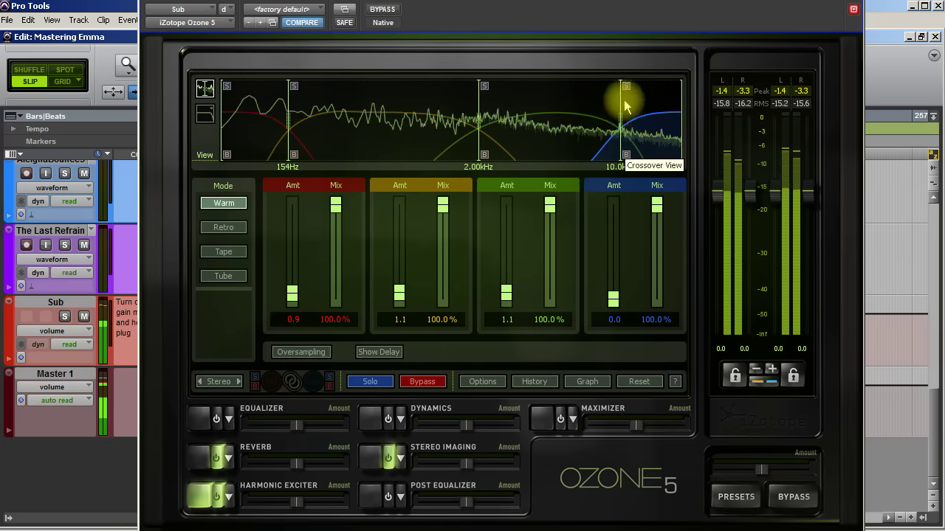
pyautogui.moveTo(613, 295)
pyautogui.mouseDown()
pyautogui.moveTo(615, 215)
pyautogui.moveTo(626, 298)
pyautogui.mouseUp()
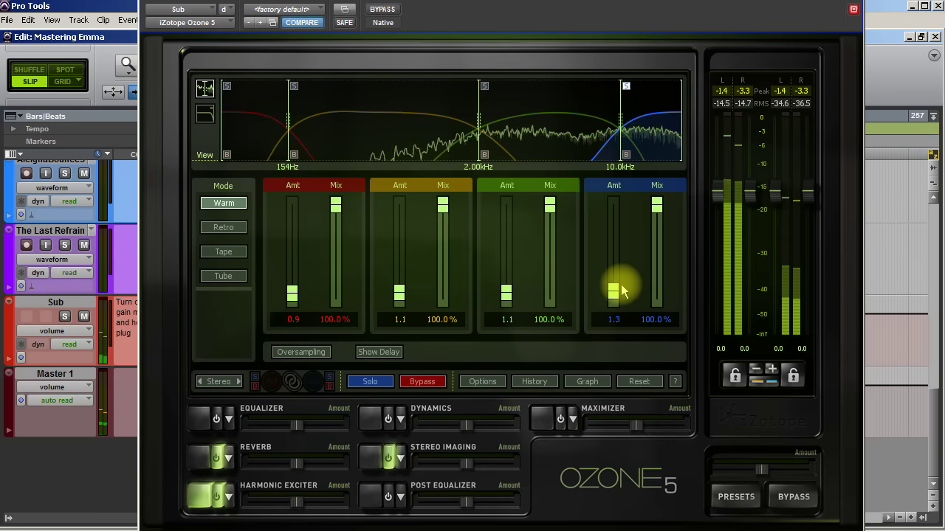
pyautogui.press('space')
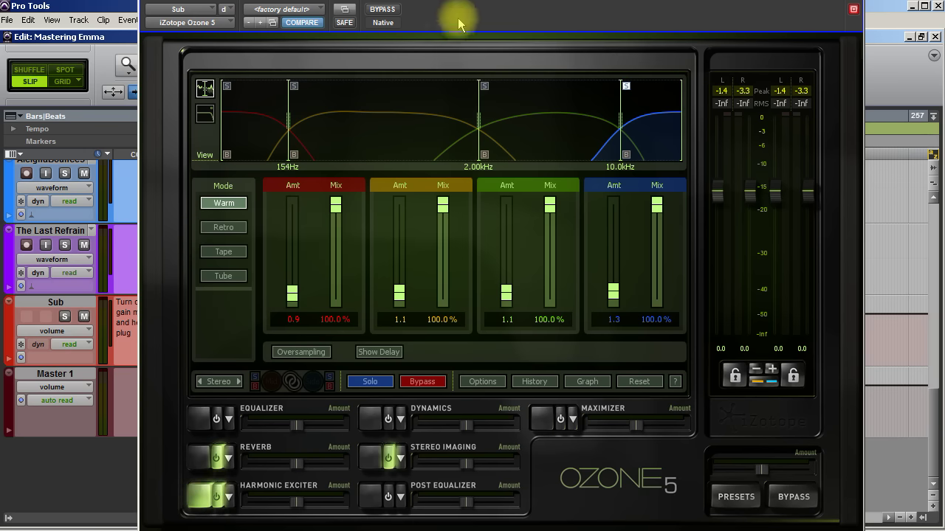
# Compare the full mix with the Harmonic Exciter switched off and on during playback.
pyautogui.click(210, 459)
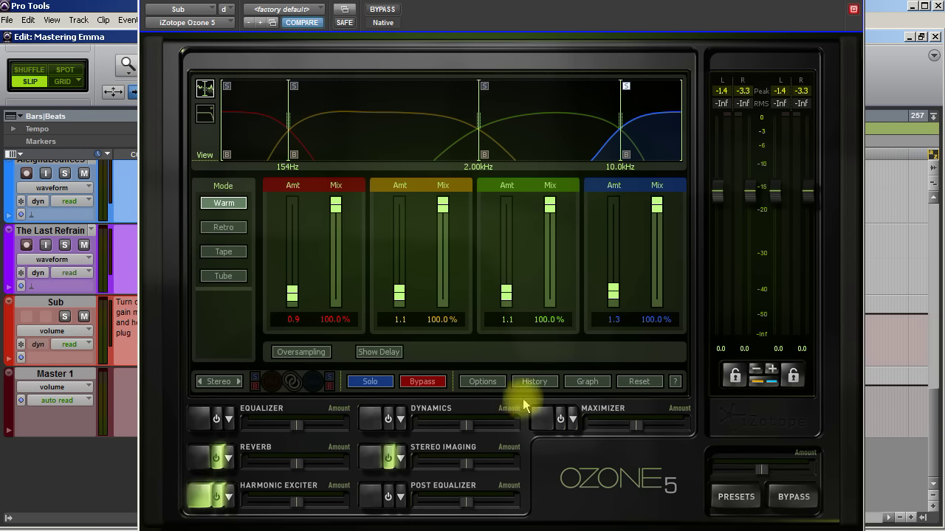
pyautogui.press('space')
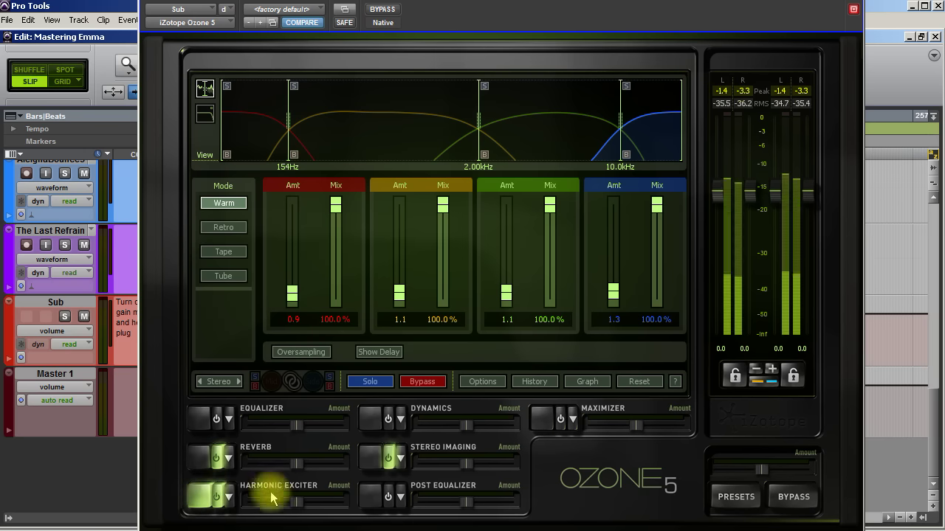
pyautogui.click(216, 499)
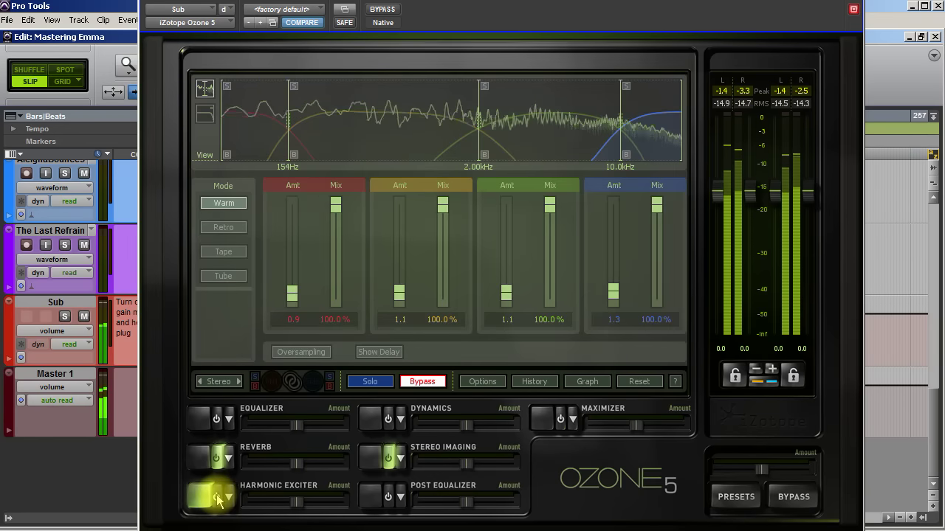
pyautogui.click(217, 499)
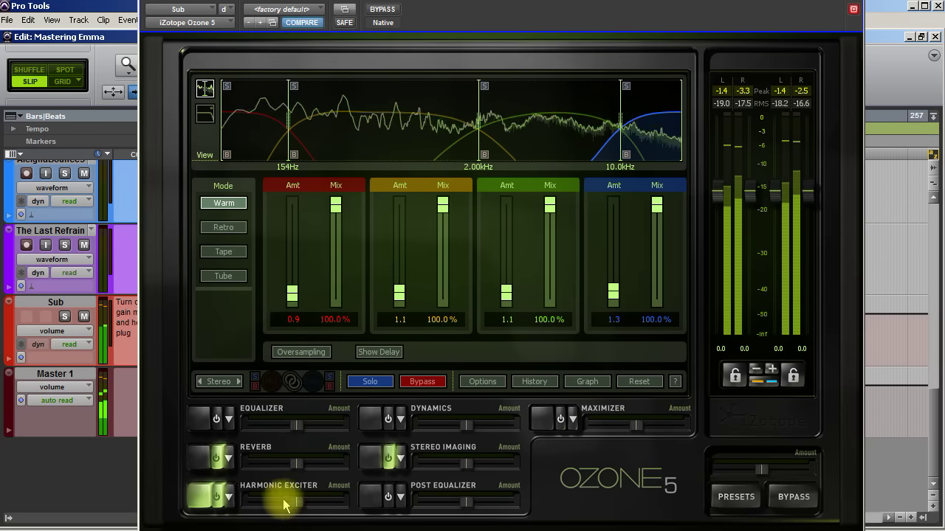
# Open Stereo Imaging, solo the lowest band and set the Band 1 Width to -14.1% during playback.
pyautogui.click(375, 462)
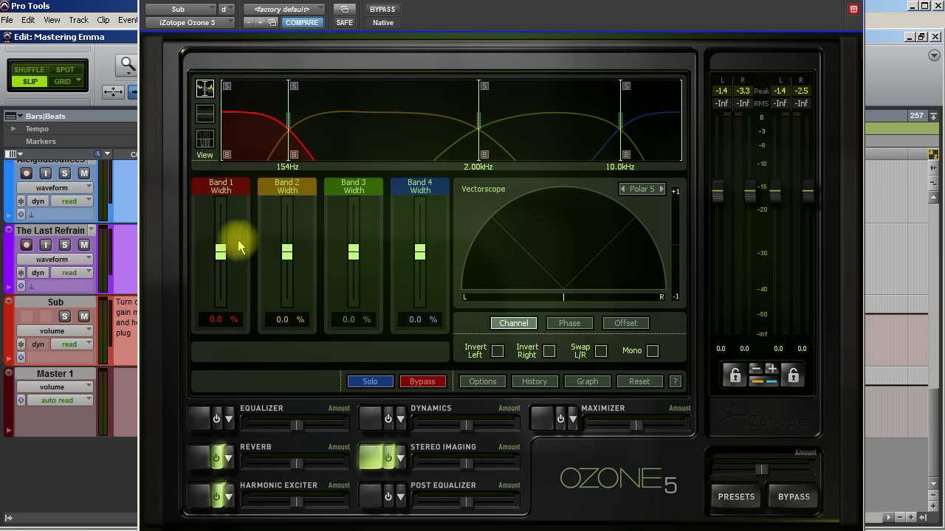
pyautogui.moveTo(223, 257); pyautogui.dragTo(229, 314)
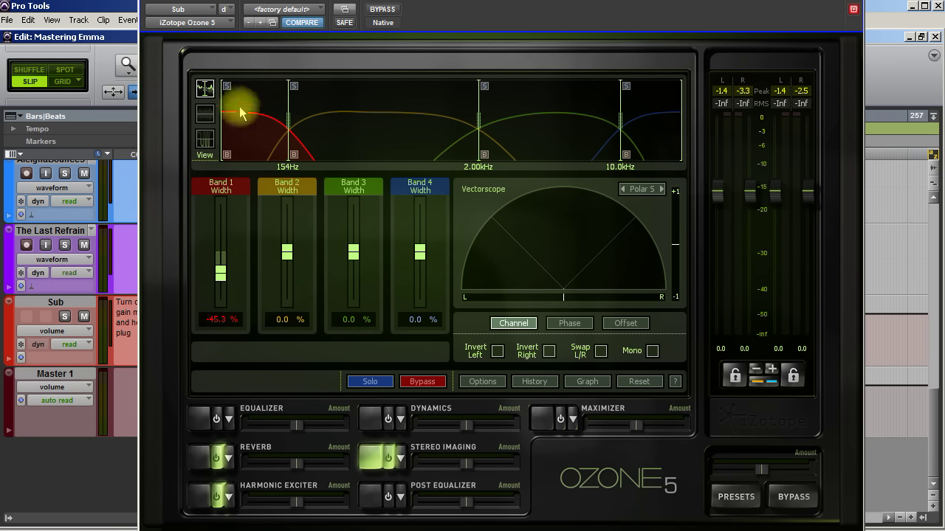
pyautogui.click(227, 88)
pyautogui.press('space')
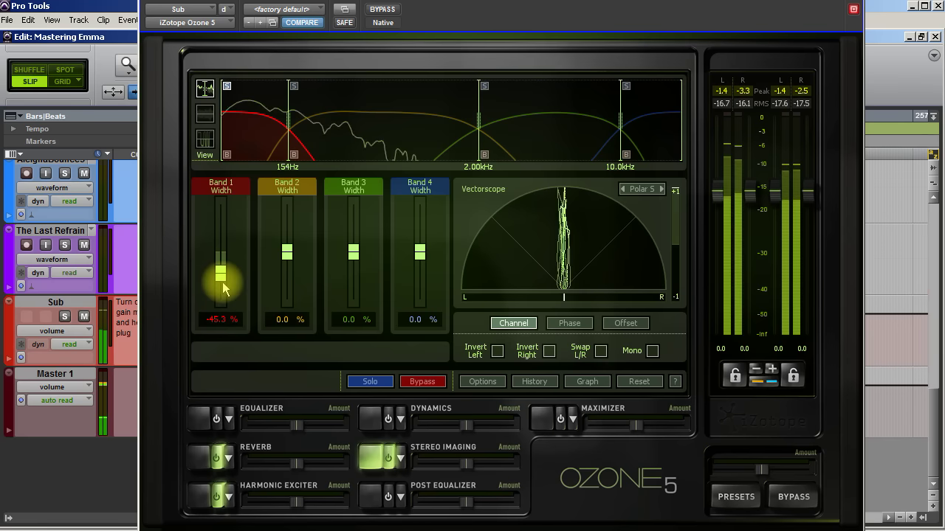
pyautogui.moveTo(219, 275); pyautogui.dragTo(235, 252)
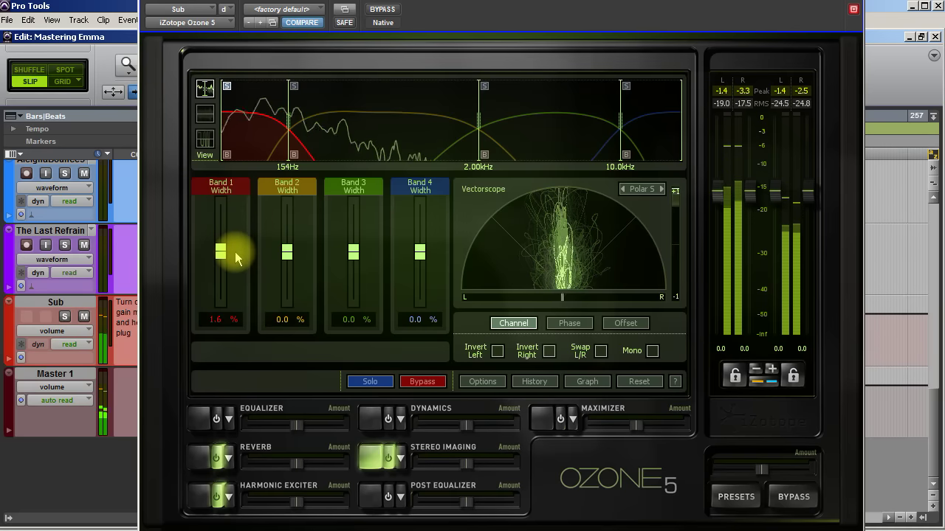
pyautogui.press('space')
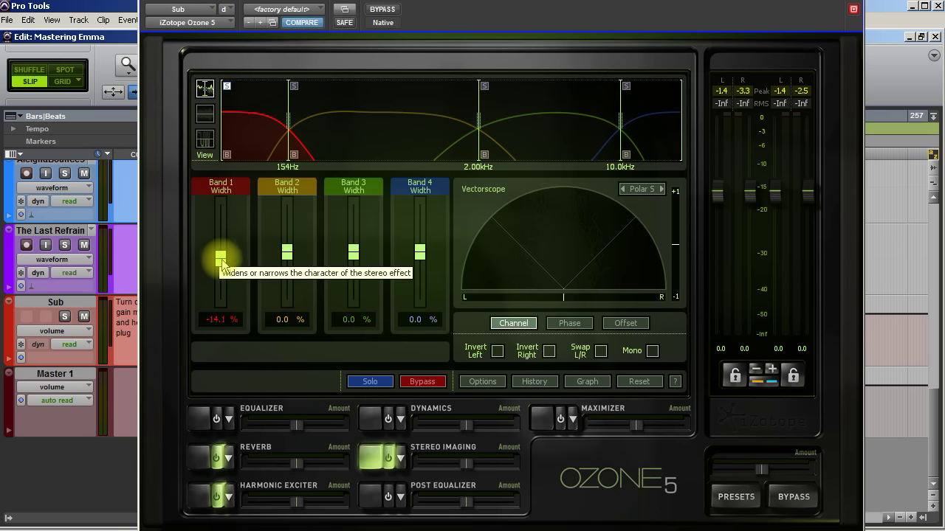
# Lower the lowest crossover to 105 Hz and check it in both the Harmonic Exciter and Stereo Imaging modules.
pyautogui.press('space')
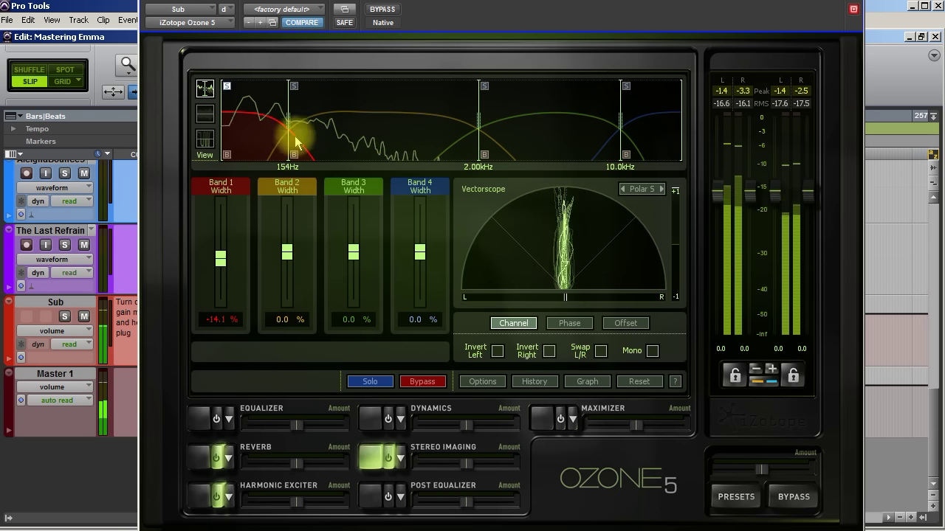
pyautogui.press('space')
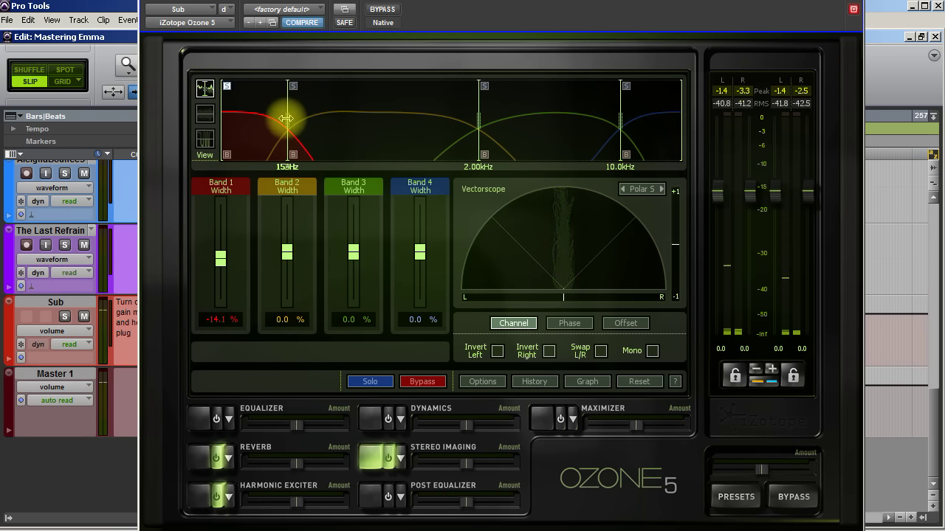
pyautogui.moveTo(286, 118); pyautogui.dragTo(281, 121)
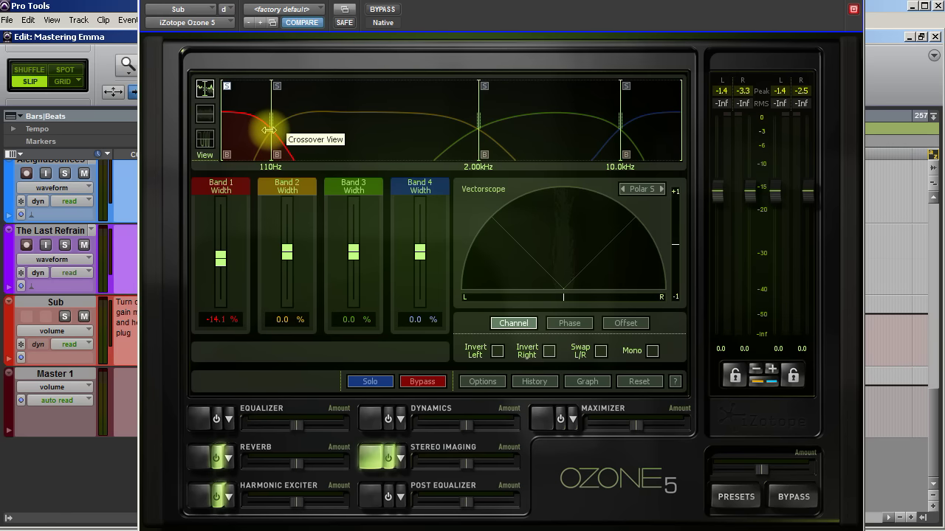
pyautogui.moveTo(269, 130); pyautogui.dragTo(266, 130)
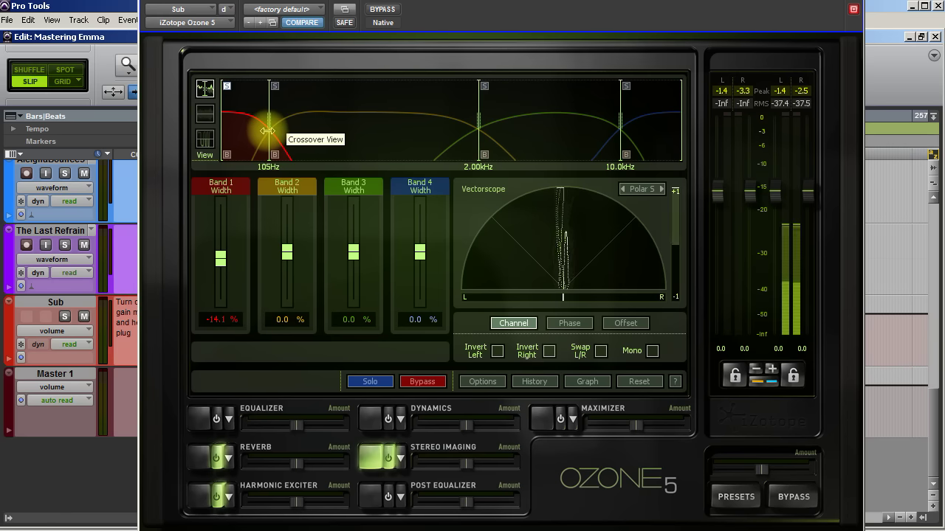
pyautogui.click(208, 504)
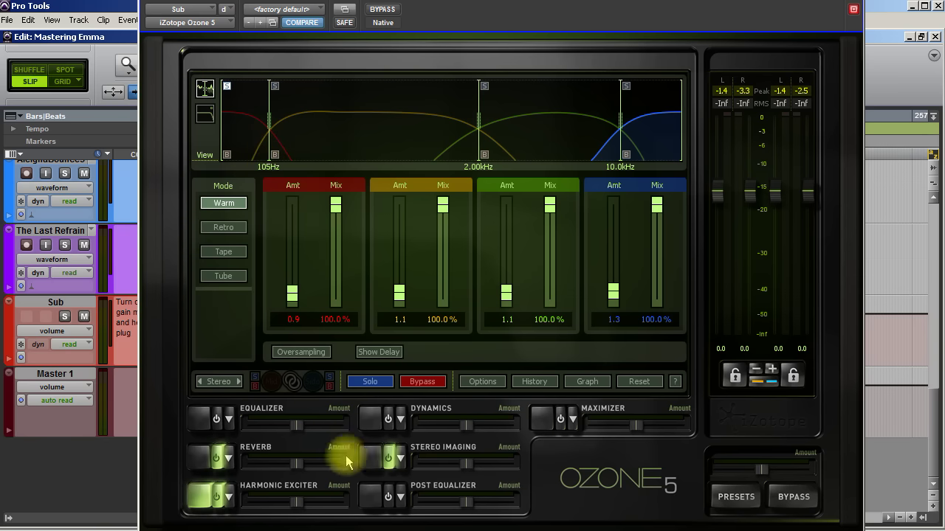
pyautogui.click(369, 460)
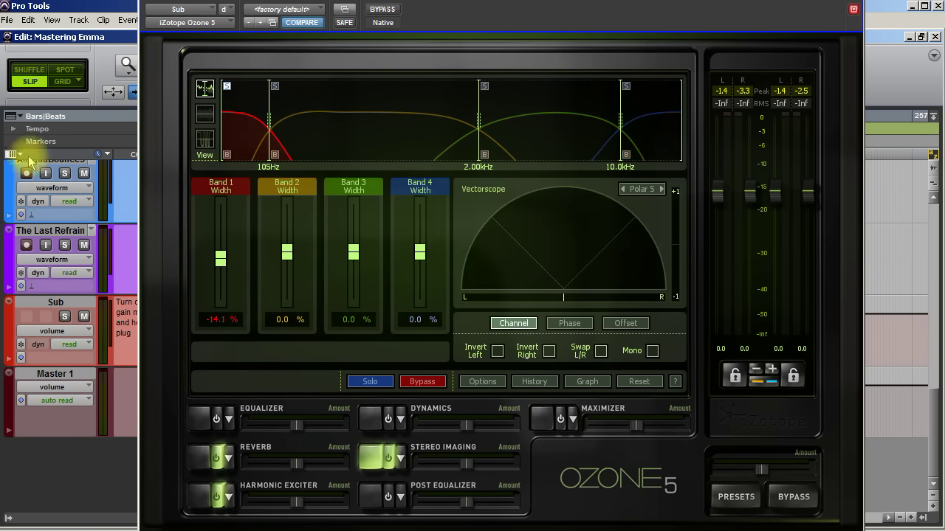
# Set the Stereo Imaging Band 1 Width to -79.7% during playback and turn off that band's solo.
pyautogui.press('space')
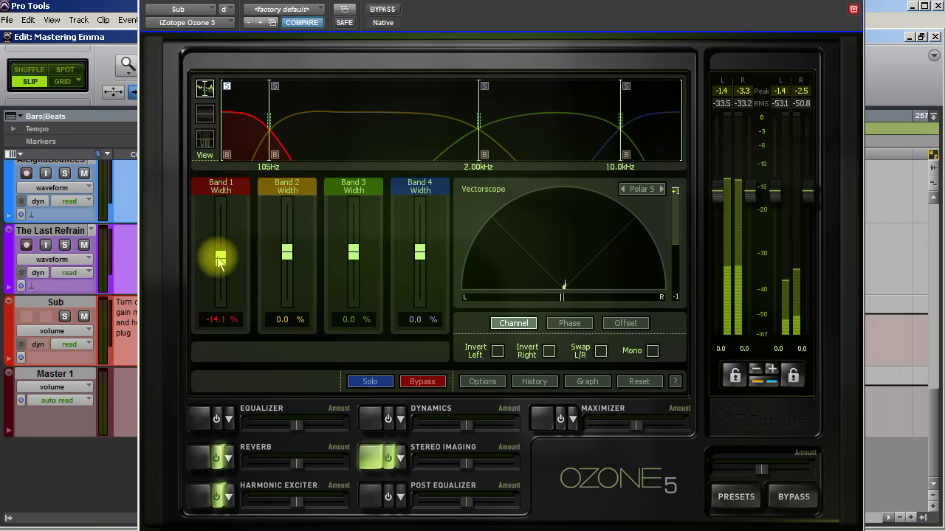
pyautogui.moveTo(220, 261); pyautogui.dragTo(223, 295)
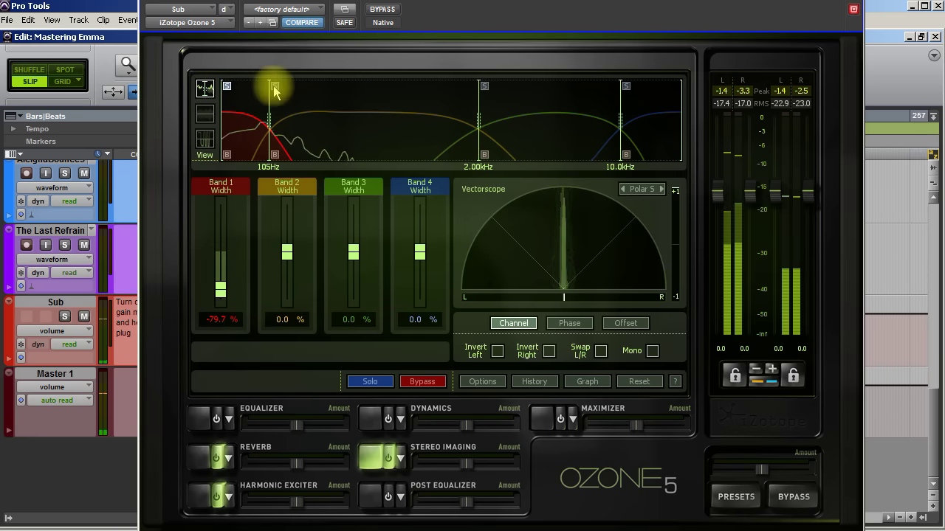
pyautogui.click(228, 86)
pyautogui.click(228, 86)
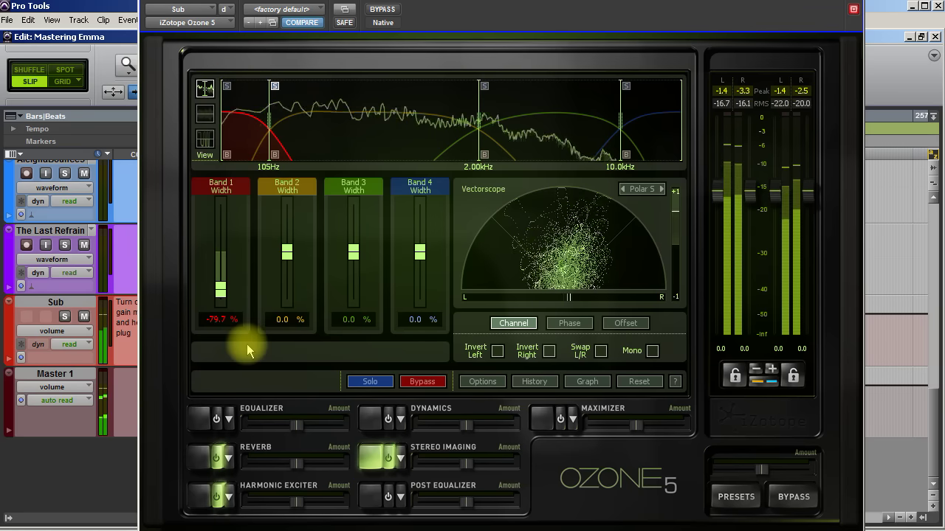
# Set the Stereo Imaging widths to 10.9% for Band 2, 6.3% for Band 3 and 9.4% for Band 4.
pyautogui.click(287, 252)
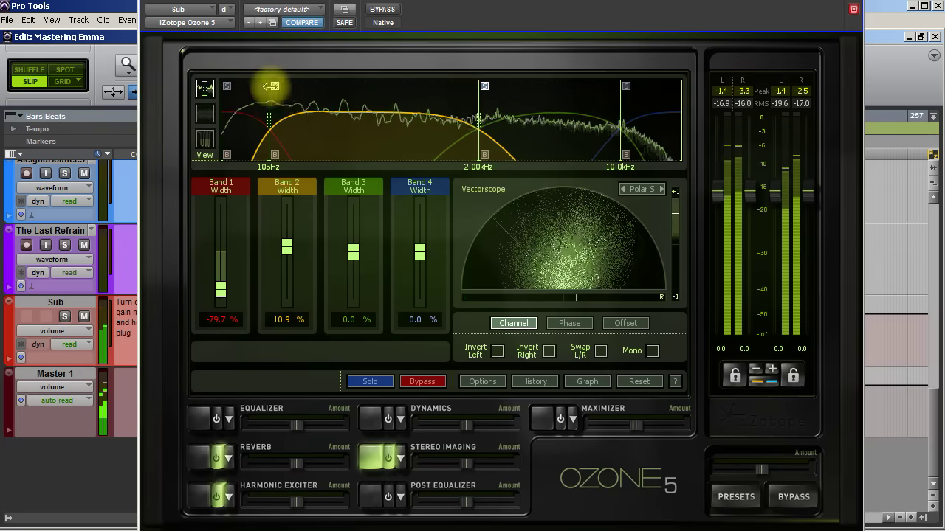
pyautogui.moveTo(354, 248); pyautogui.dragTo(359, 257)
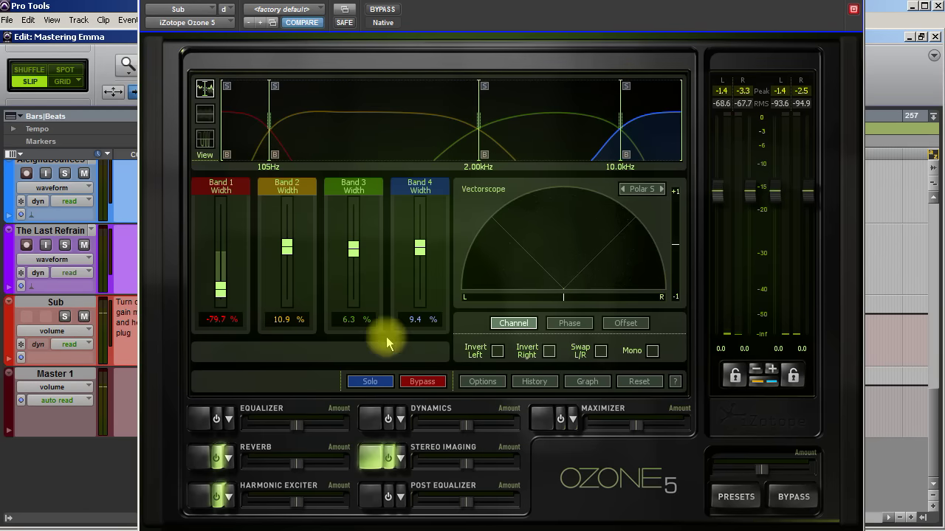
# Compare the full mix with Stereo Imaging switched off and on during playback.
pyautogui.press('space')
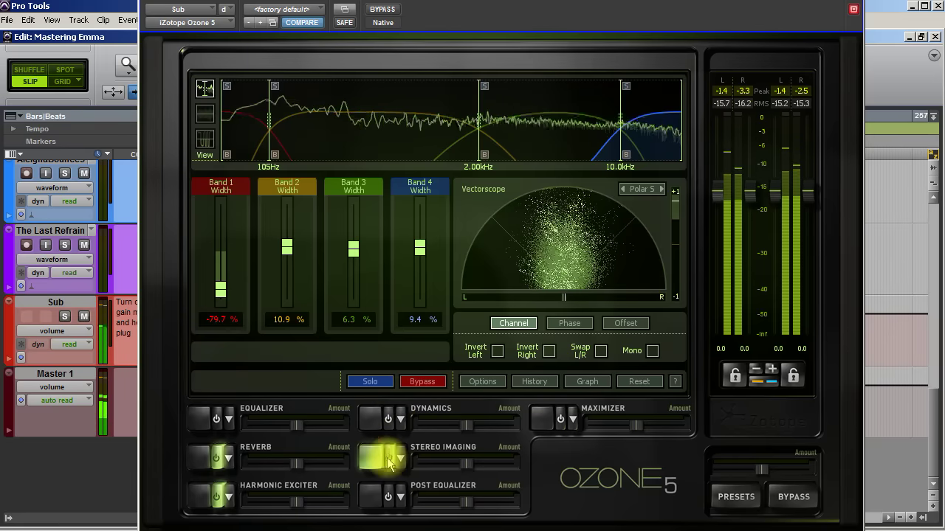
pyautogui.click(389, 459)
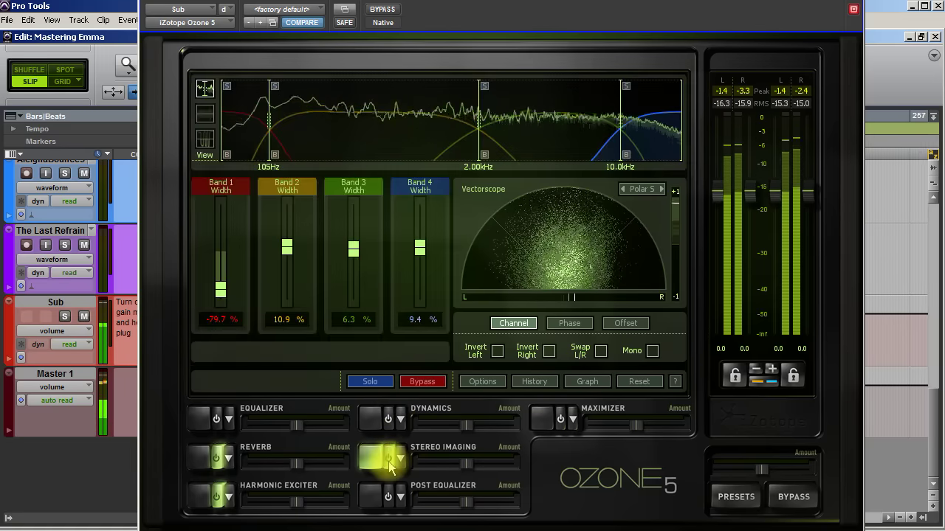
pyautogui.press('space')
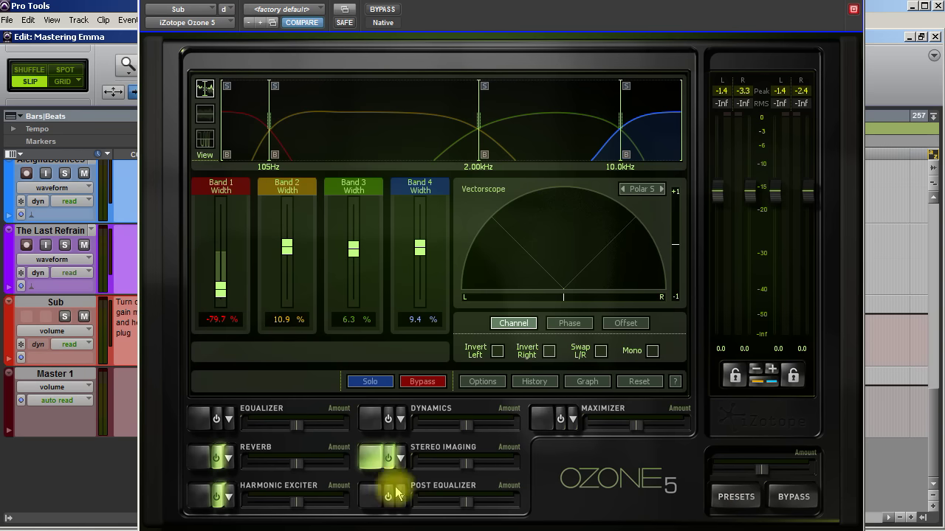
# View the Maximizer module's settings without enabling it and close the Ozone 5 window.
pyautogui.click(547, 424)
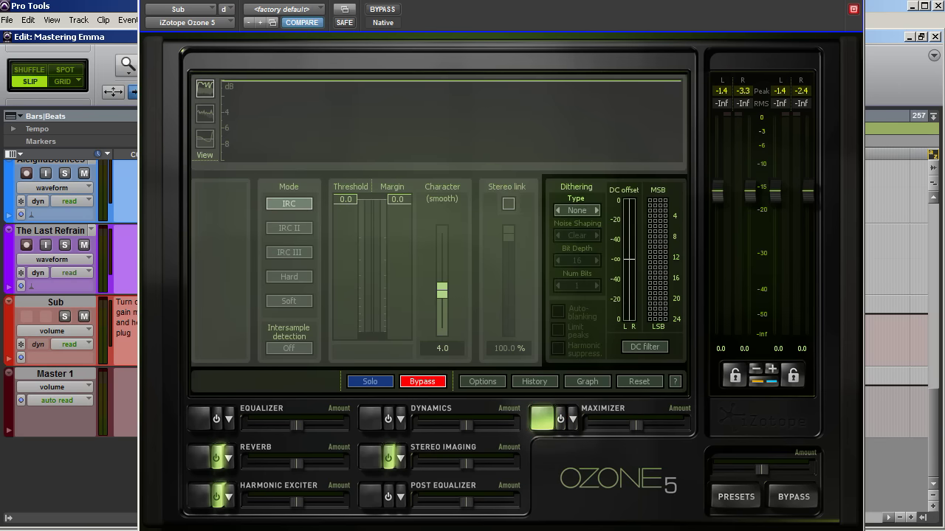
pyautogui.click(853, 8)
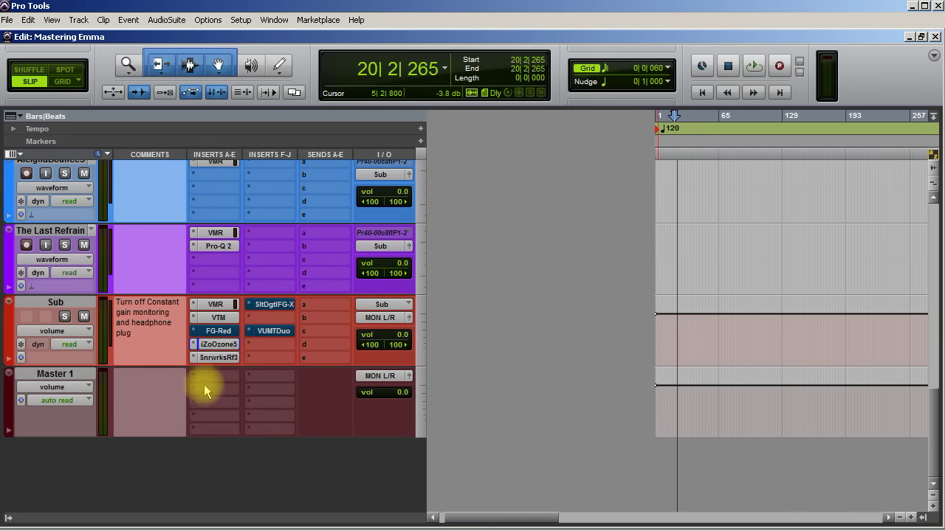
# Open the Slate Digital FG-X insert on the Sub track and reposition its window beside the track inserts.
pyautogui.click(278, 305)
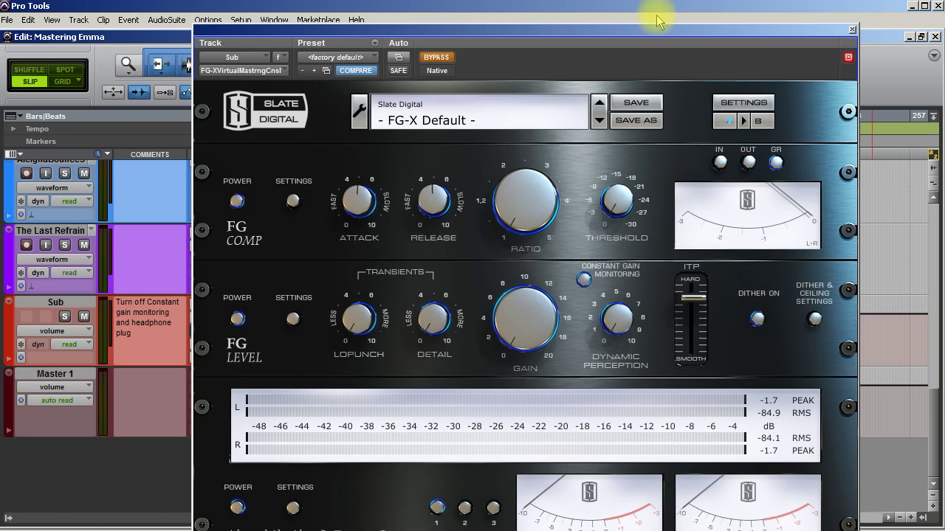
pyautogui.moveTo(657, 26); pyautogui.dragTo(781, 14)
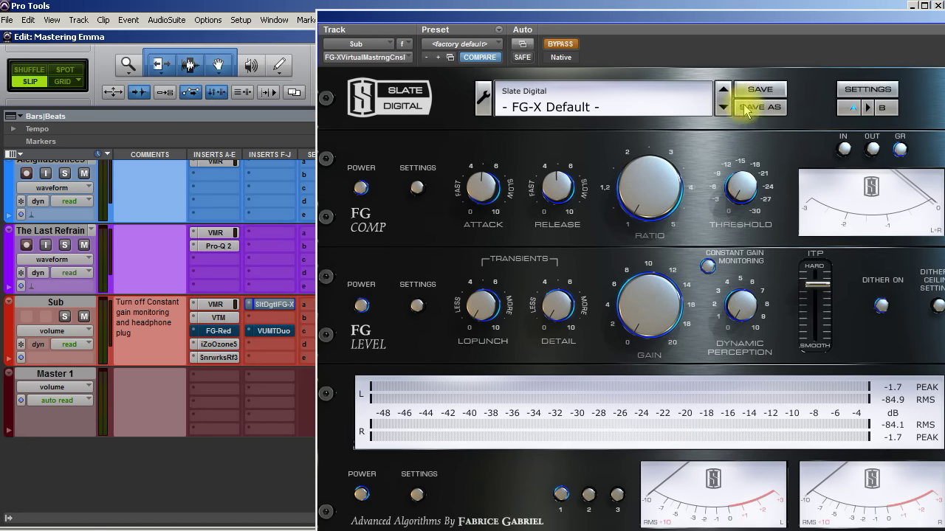
pyautogui.moveTo(660, 21); pyautogui.dragTo(588, 26)
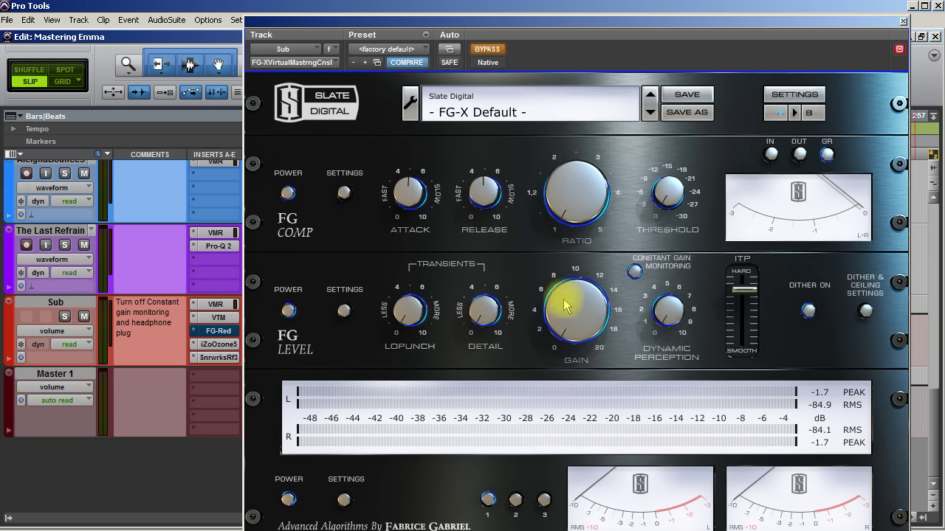
# Try the FG Level Gain, Dynamic Perception and Constant Gain Monitoring controls, and ease ITP slightly towards Smooth.
pyautogui.moveTo(581, 311); pyautogui.dragTo(572, 369)
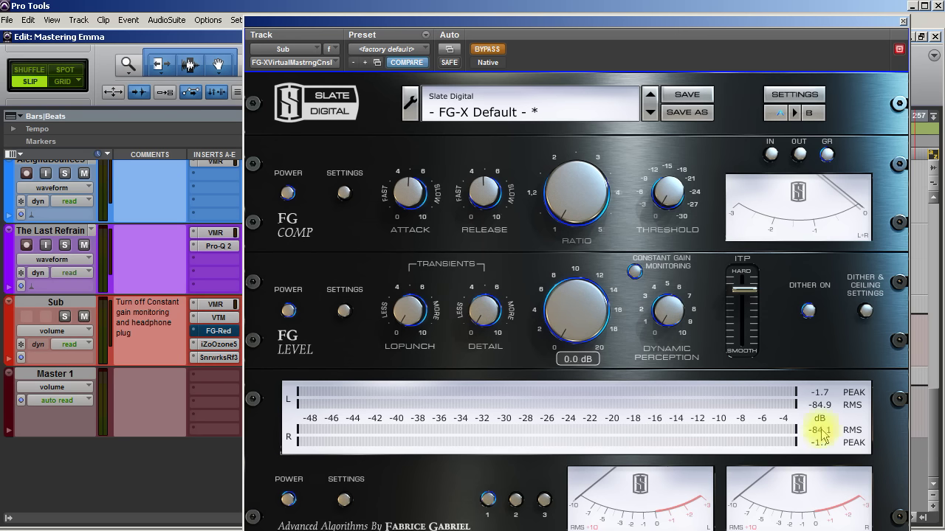
pyautogui.moveTo(673, 319); pyautogui.dragTo(691, 352)
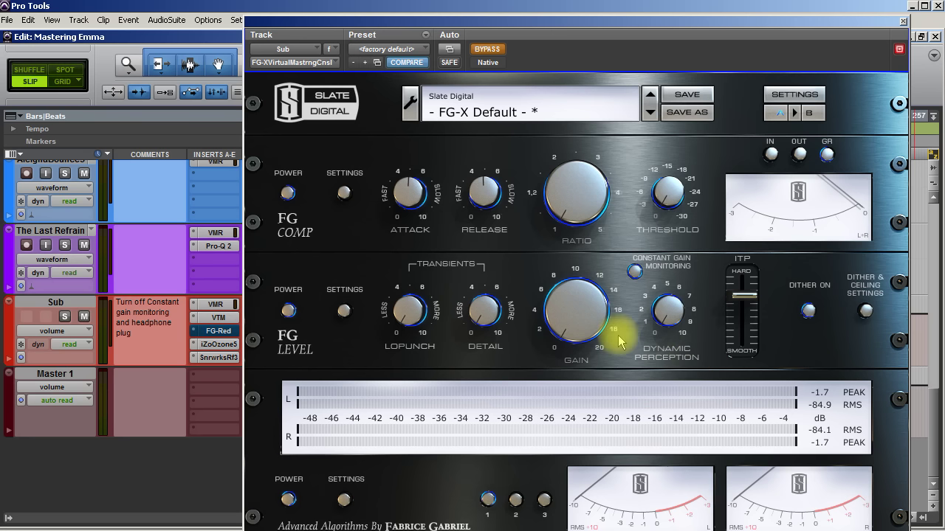
pyautogui.click(634, 272)
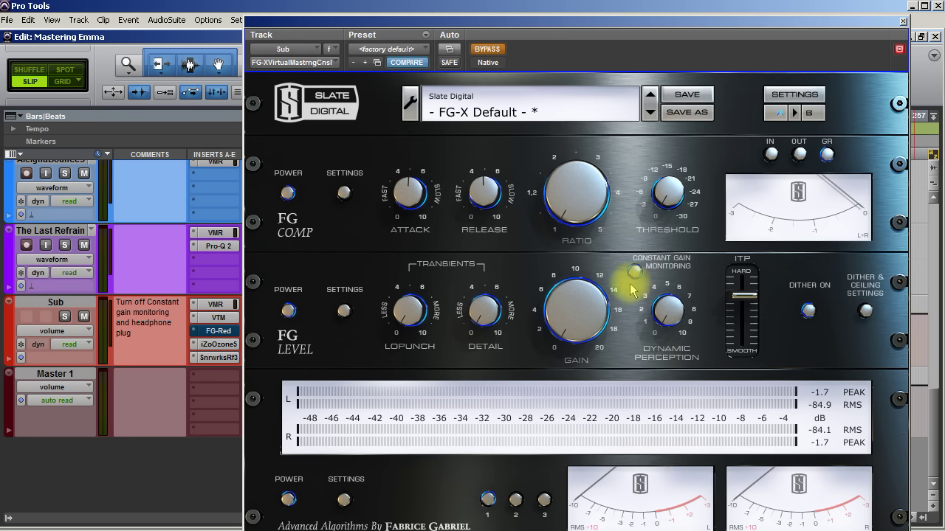
# Take FG-X out of bypass, move its window up so all sections fit, and start playback.
pyautogui.click(489, 50)
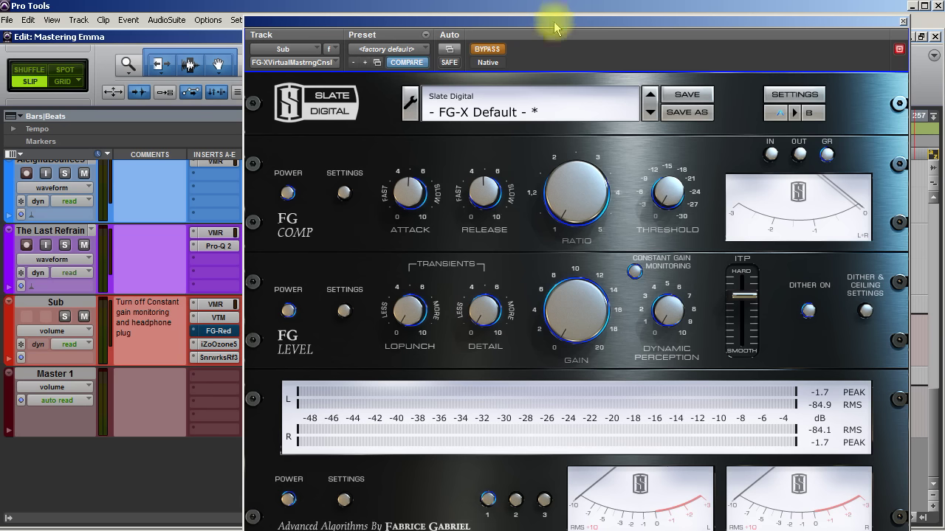
pyautogui.click(490, 49)
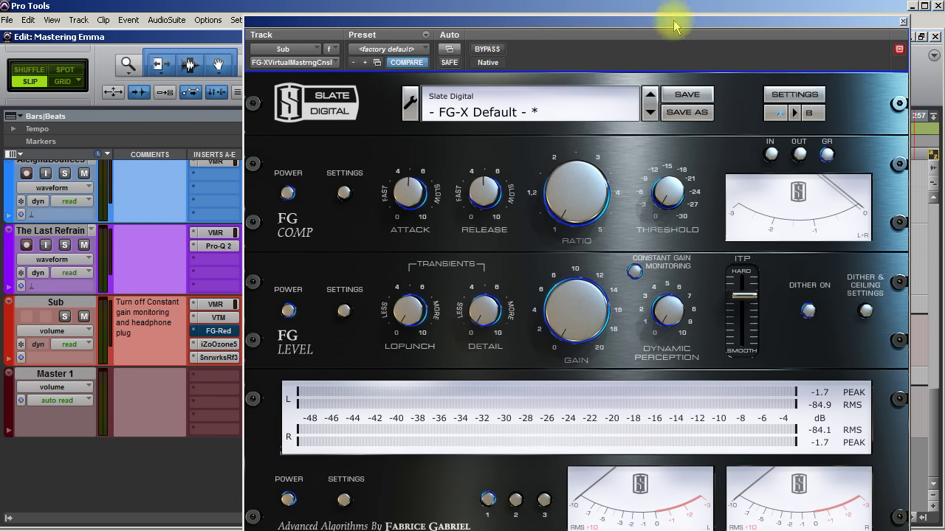
pyautogui.moveTo(679, 10); pyautogui.dragTo(660, 7)
pyautogui.press('space')
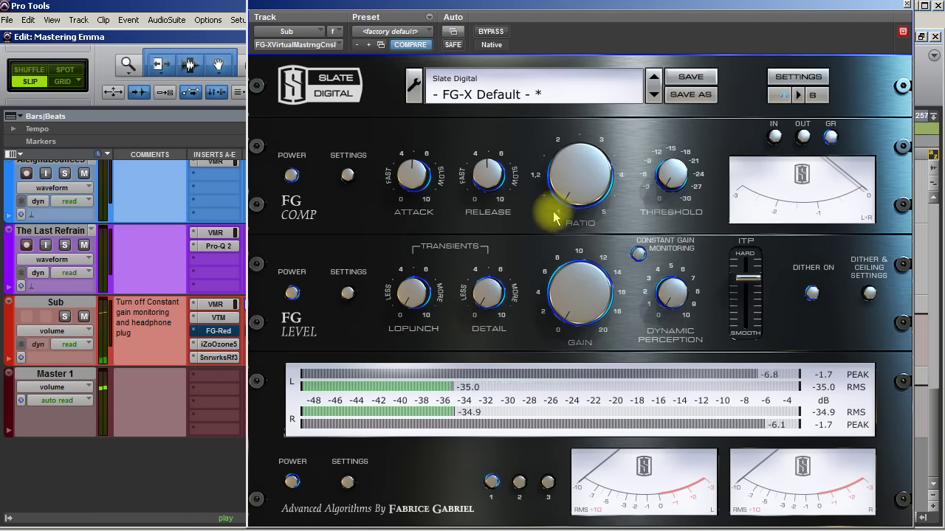
# Raise the FG Level Gain to 10.0 dB during playback.
pyautogui.moveTo(580, 190)
pyautogui.moveTo(580, 191); pyautogui.dragTo(565, 289)
pyautogui.moveTo(605, 320); pyautogui.dragTo(575, 285)
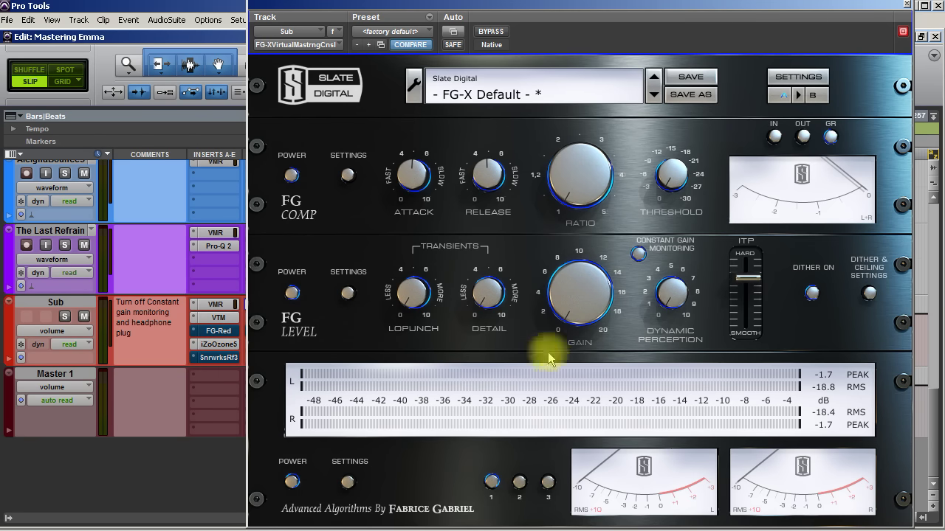
pyautogui.press('space')
pyautogui.moveTo(572, 314); pyautogui.dragTo(589, 232)
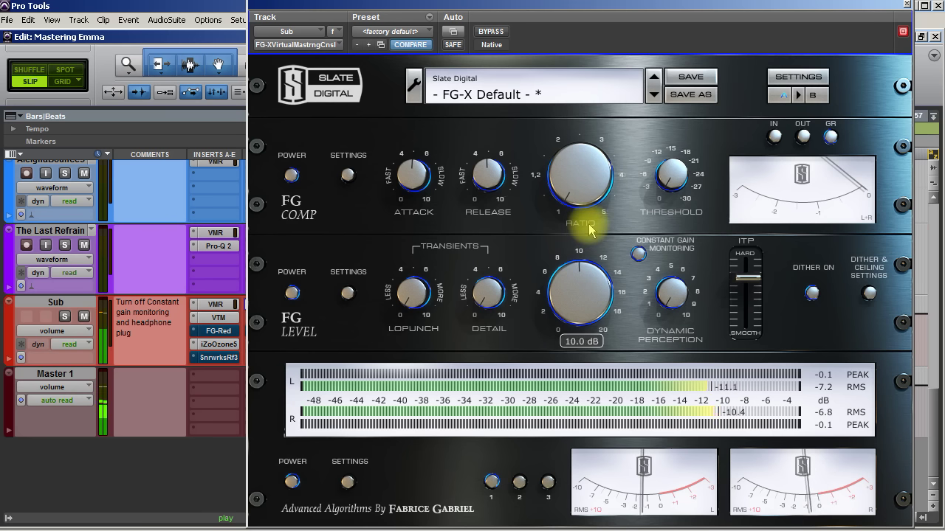
pyautogui.moveTo(591, 231); pyautogui.dragTo(590, 231)
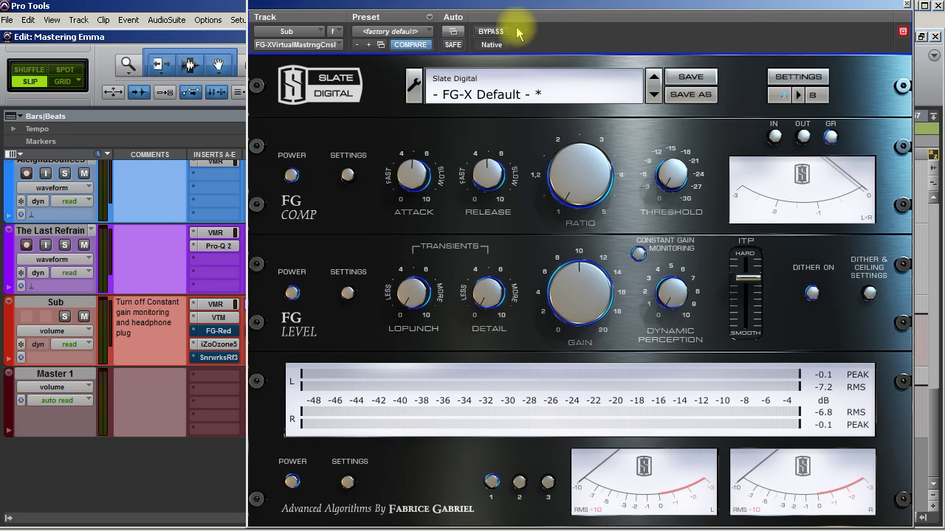
# Compare the mix with FG-X bypassed and active during playback.
pyautogui.press('space')
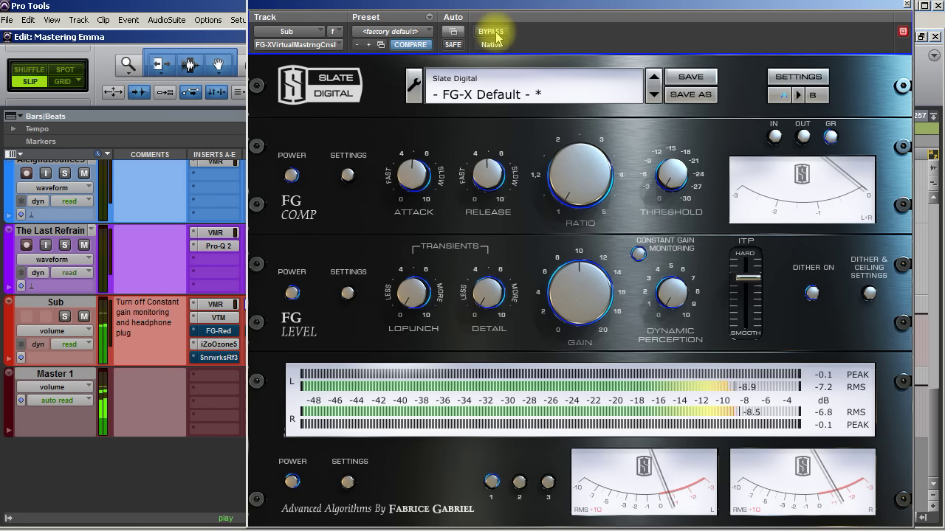
pyautogui.click(493, 34)
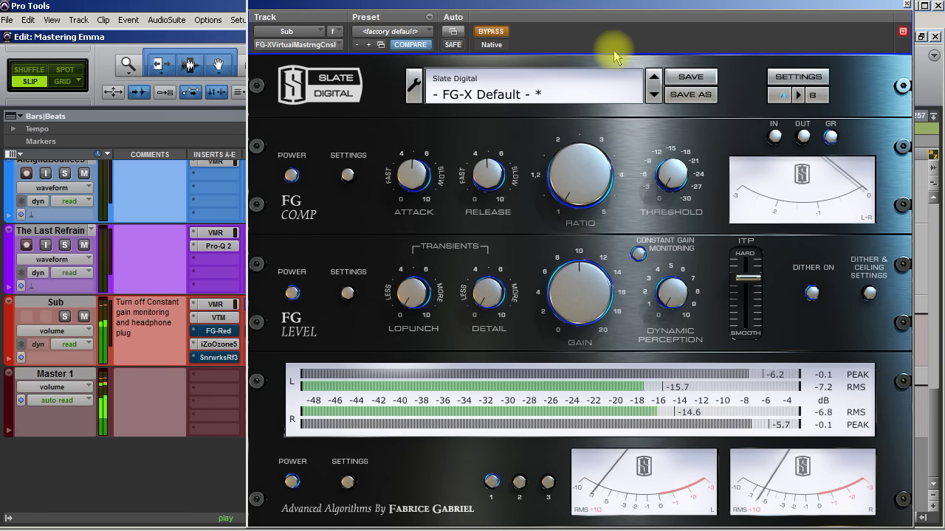
pyautogui.click(491, 31)
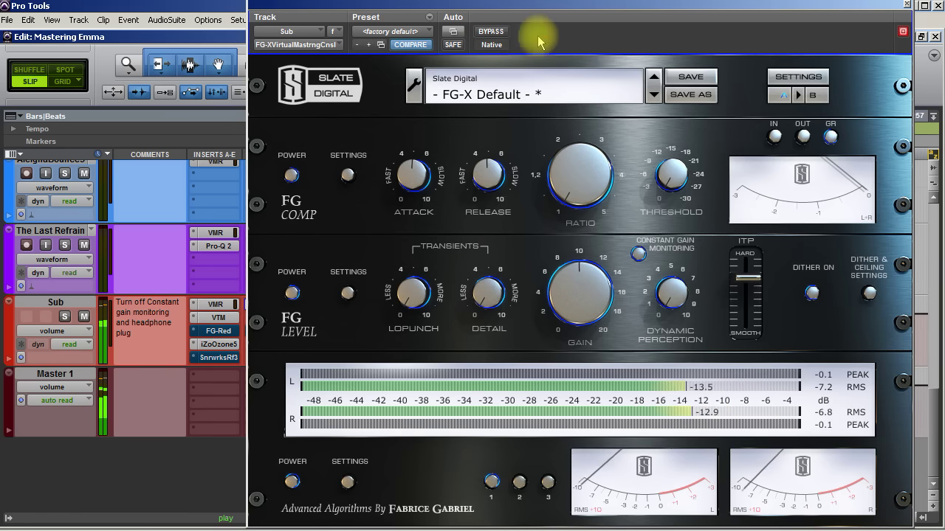
pyautogui.click(491, 31)
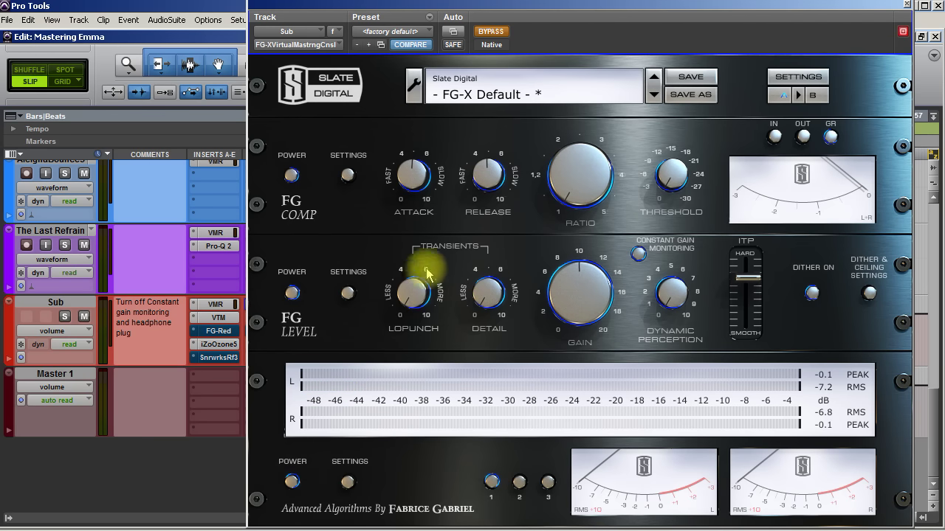
# Raise the FG Level LoPunch moderately during playback and compare the result with FG-X bypassed.
pyautogui.press('space')
pyautogui.moveTo(422, 313); pyautogui.dragTo(422, 242)
pyautogui.click(496, 32)
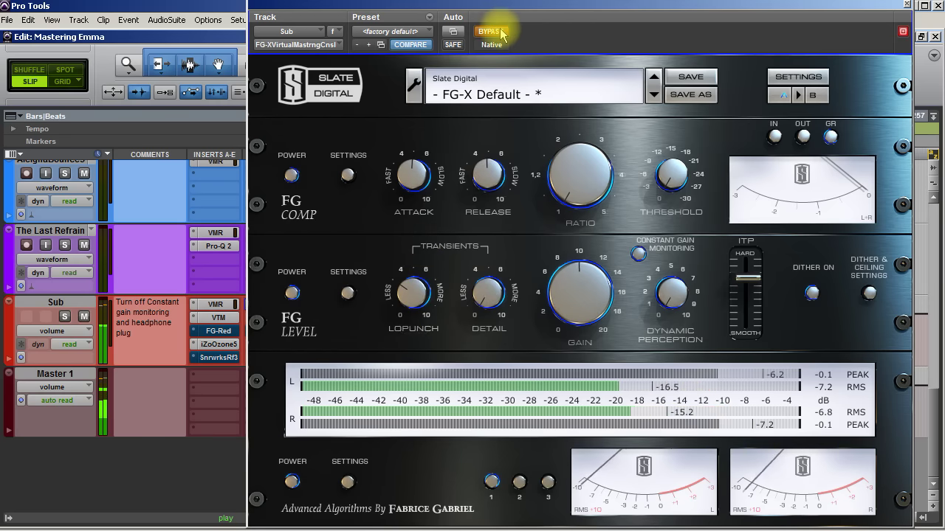
pyautogui.click(496, 32)
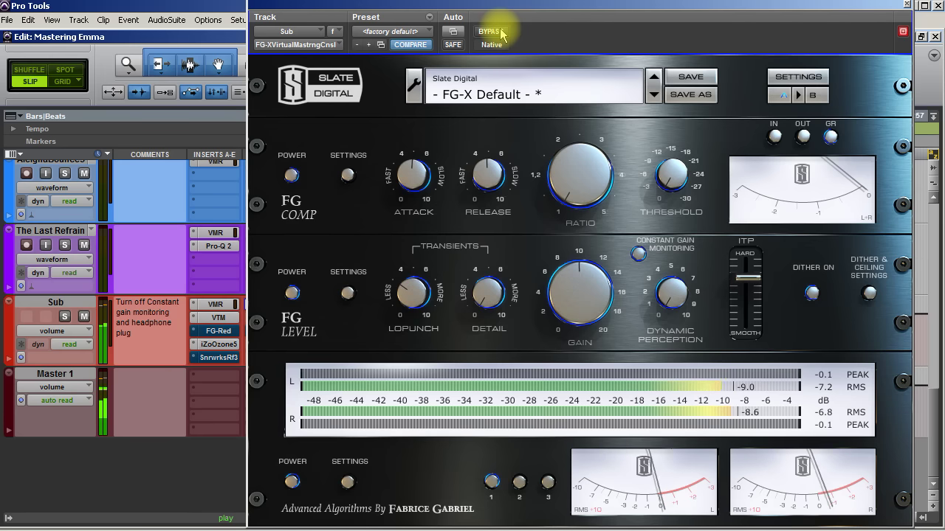
pyautogui.click(496, 32)
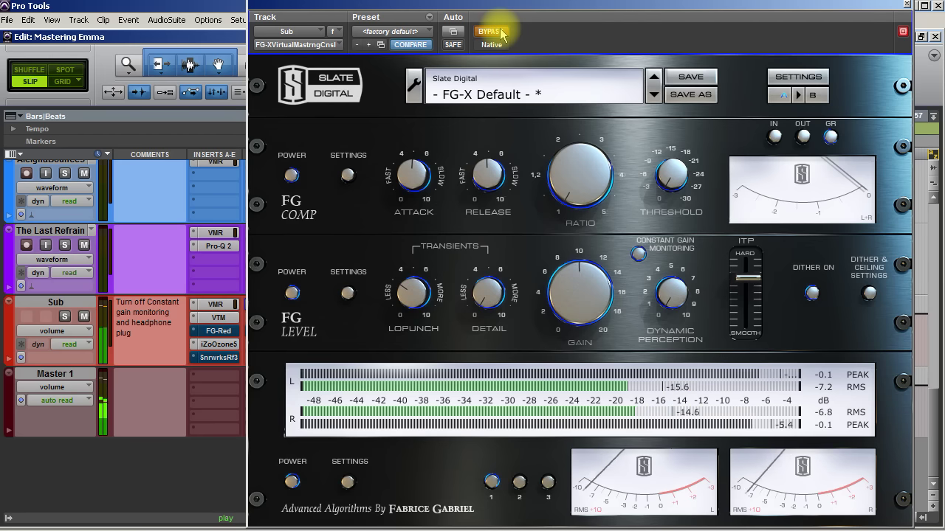
pyautogui.click(496, 32)
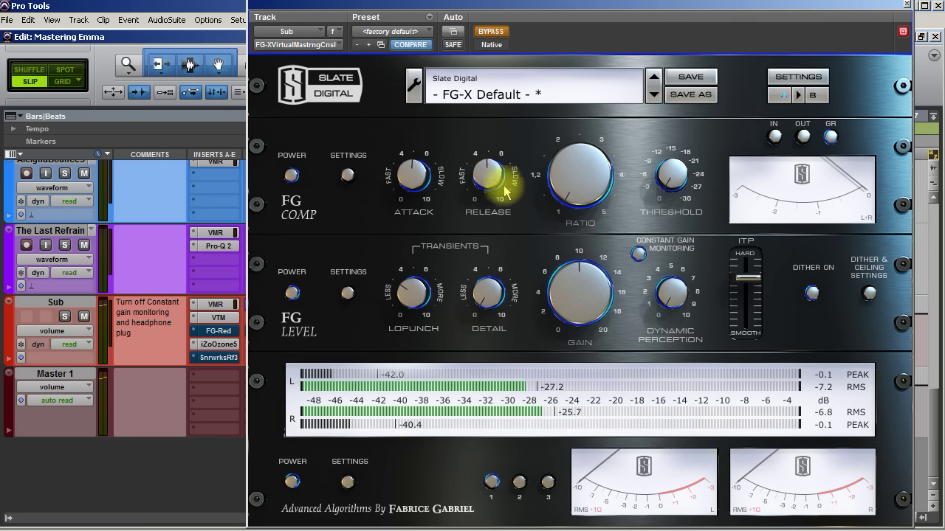
# Adjust the Detail and LoPunch transient controls slightly and switch FG-X between bypassed and active to compare.
pyautogui.moveTo(489, 304); pyautogui.dragTo(480, 239)
pyautogui.moveTo(401, 288); pyautogui.dragTo(417, 284)
pyautogui.click(493, 31)
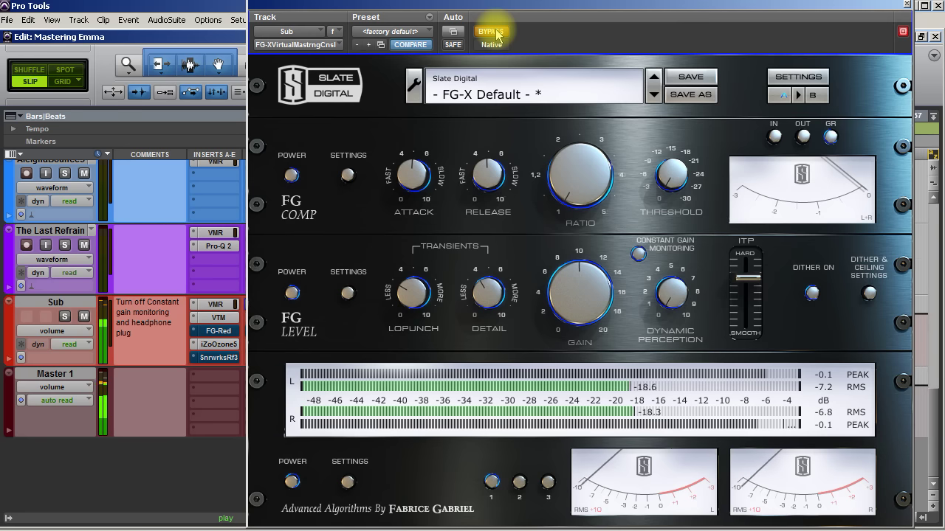
pyautogui.click(493, 31)
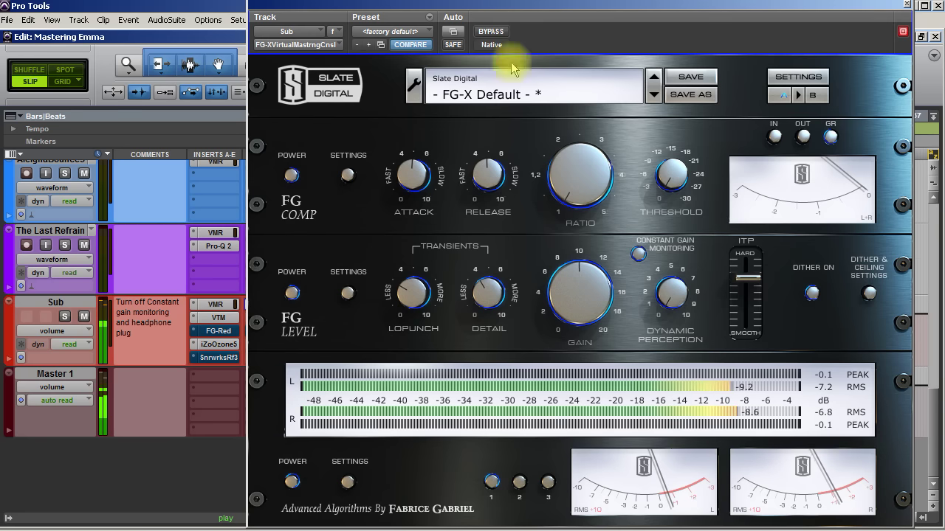
# Set the FG Level Detail to 4.4 and raise LoPunch to about 4 during playback, checking against FG-X bypassed.
pyautogui.click(493, 289)
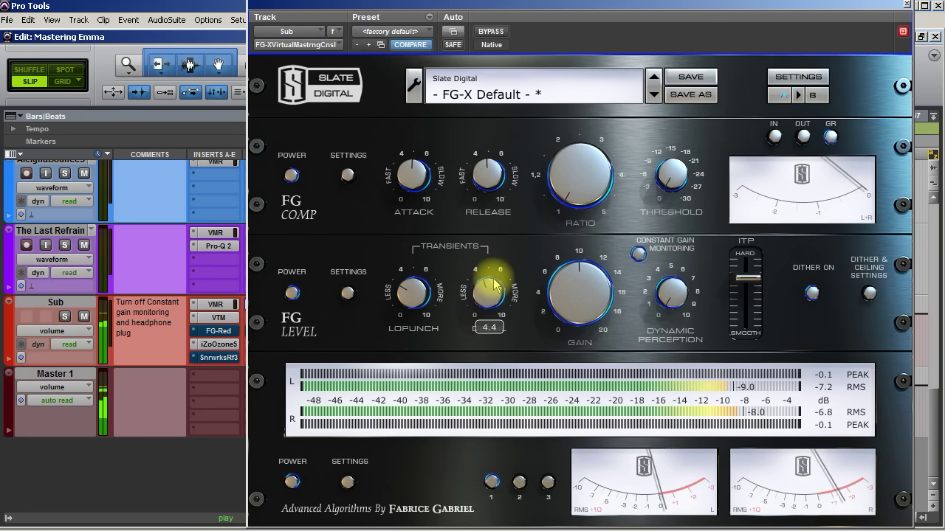
pyautogui.click(493, 31)
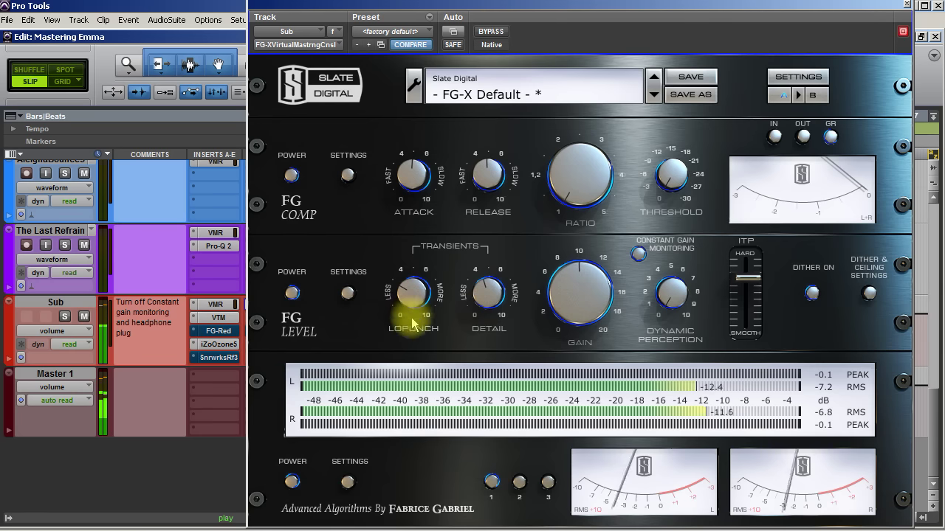
pyautogui.moveTo(410, 295)
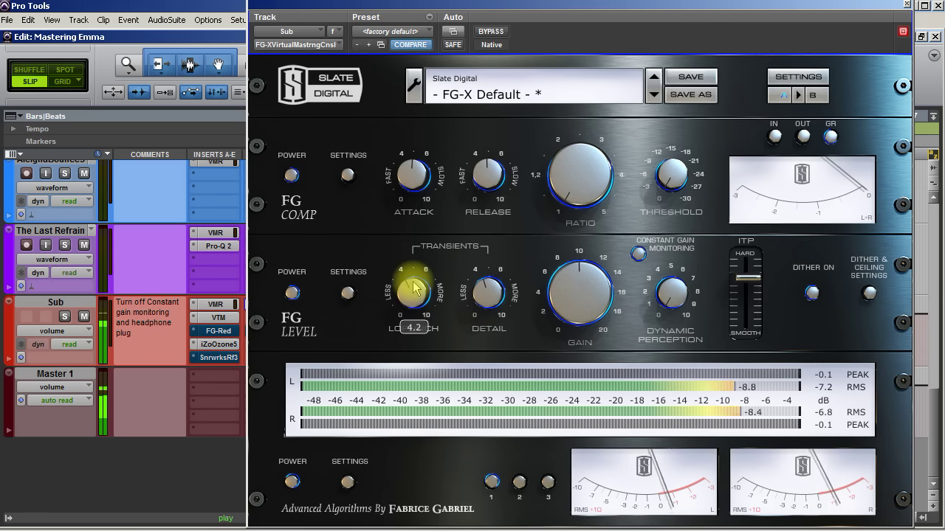
pyautogui.scroll(-2, 414, 290)
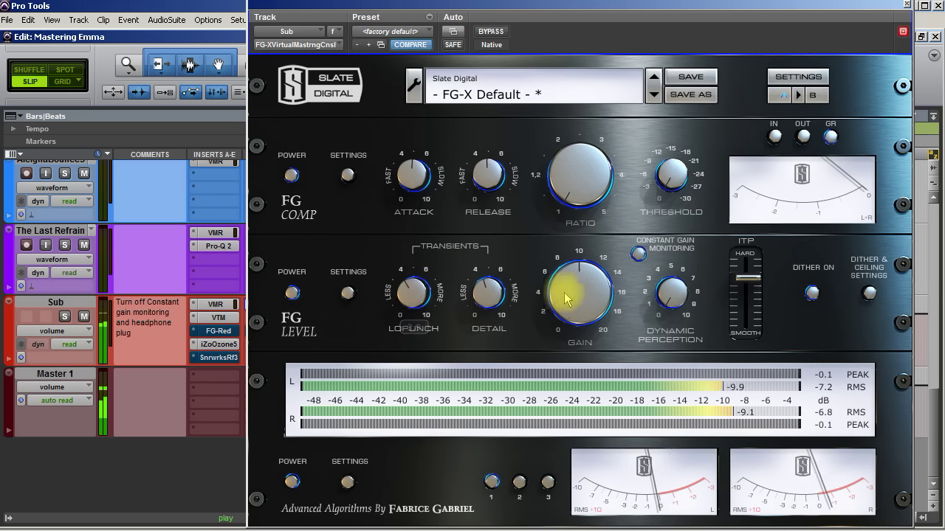
# Lower the FG Level Gain slightly below 10 dB and compare the mix with FG-X bypassed and active.
pyautogui.moveTo(565, 293); pyautogui.dragTo(565, 296)
pyautogui.click(491, 32)
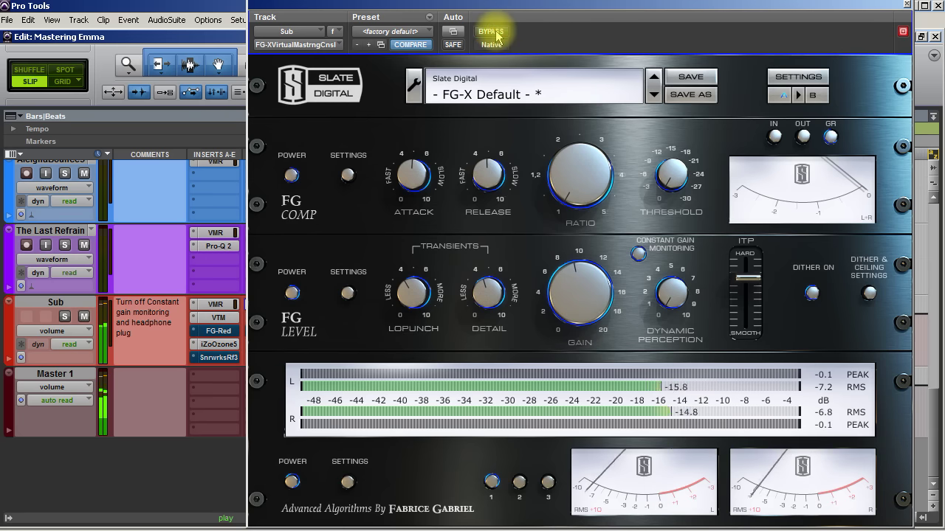
pyautogui.click(491, 32)
pyautogui.click(493, 32)
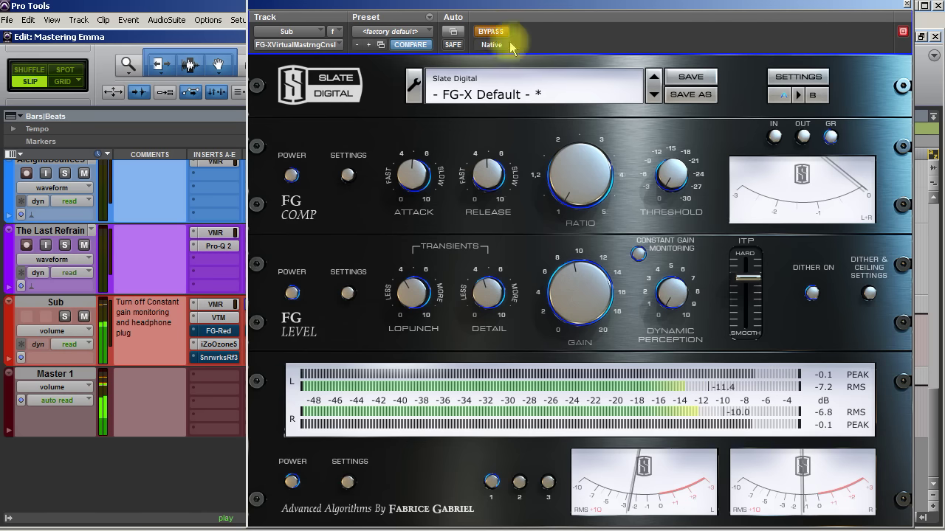
# Set the FG Level Dynamic Perception to 2.0 during playback and compare the result with FG-X bypassed.
pyautogui.moveTo(668, 303); pyautogui.dragTo(706, 320)
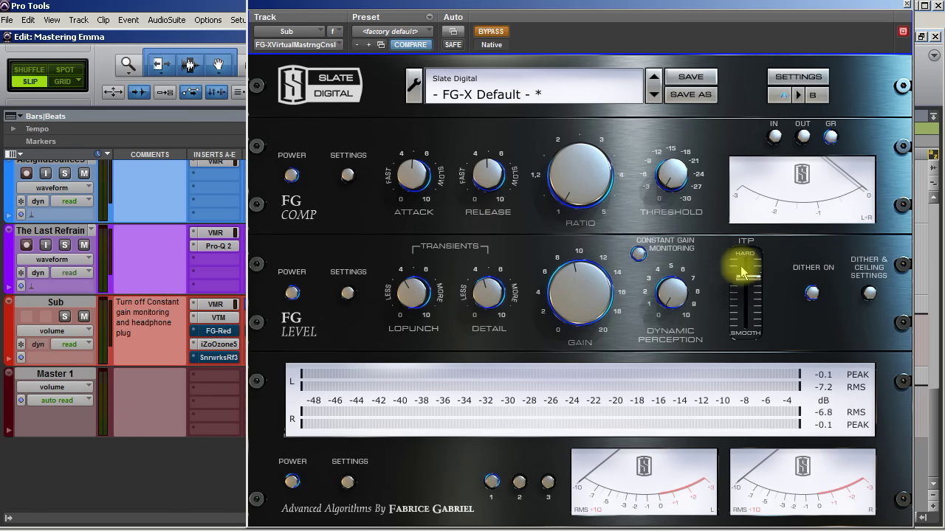
pyautogui.click(498, 35)
pyautogui.press('space')
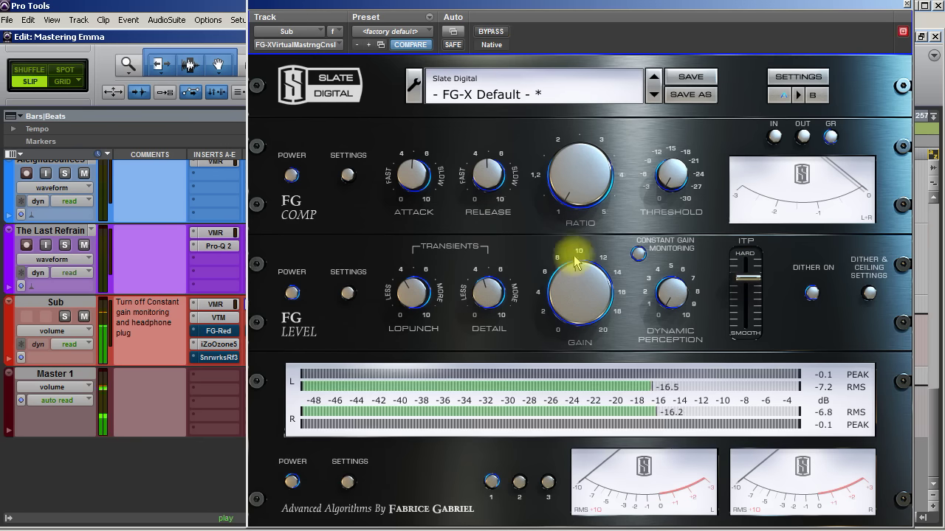
pyautogui.click(677, 310)
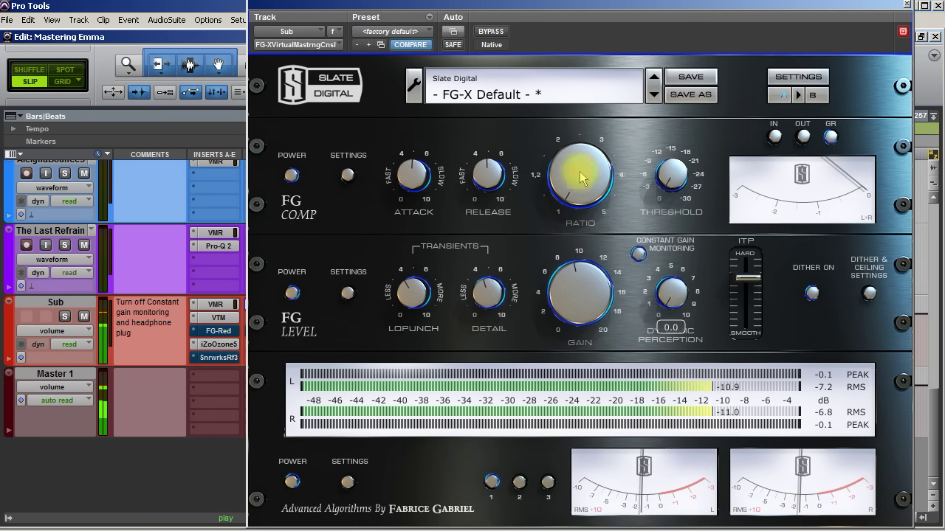
pyautogui.click(500, 34)
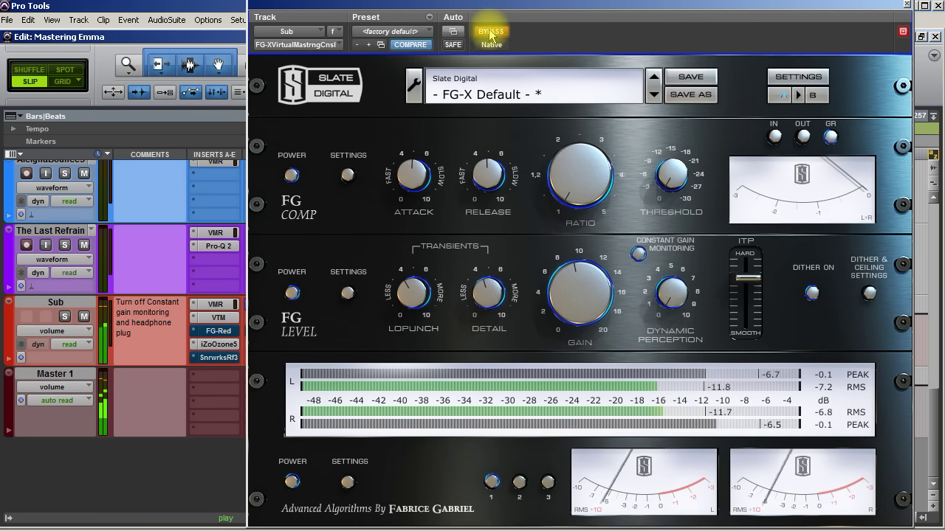
pyautogui.click(490, 33)
pyautogui.moveTo(677, 297); pyautogui.dragTo(672, 257)
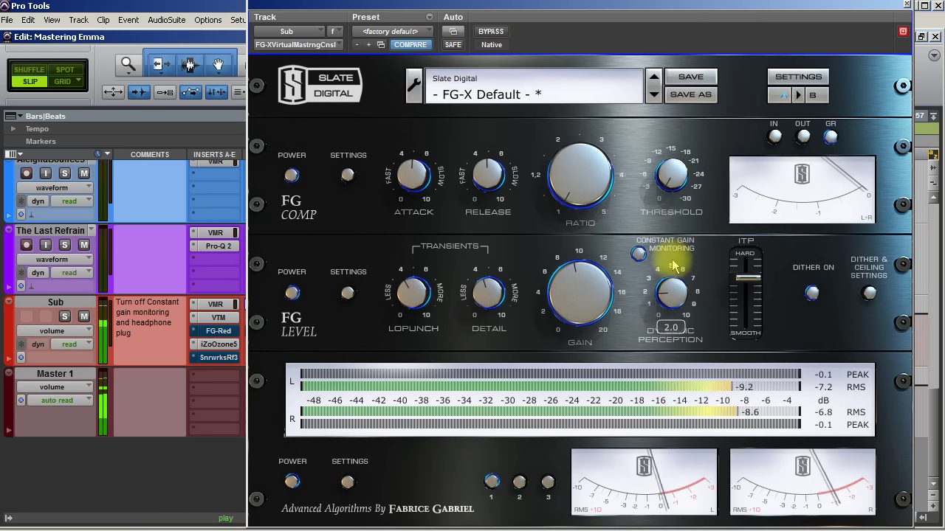
pyautogui.click(491, 32)
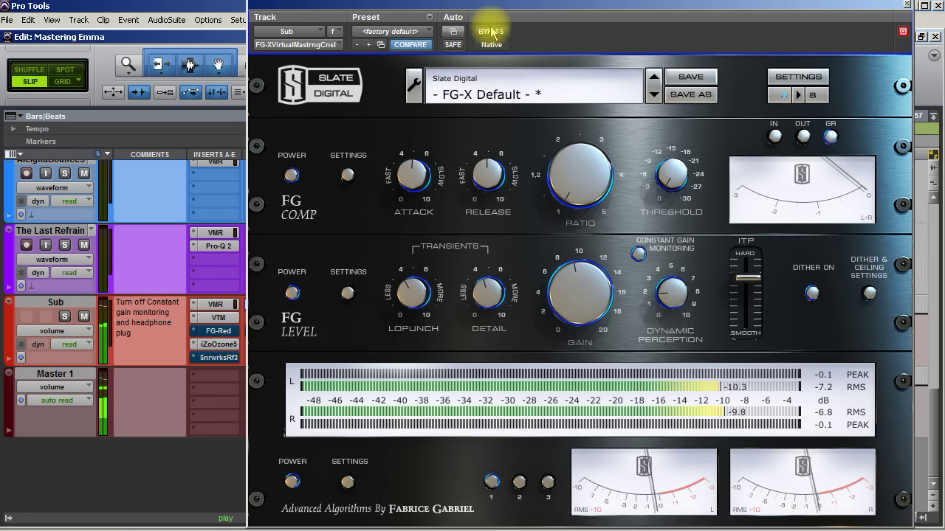
pyautogui.click(491, 31)
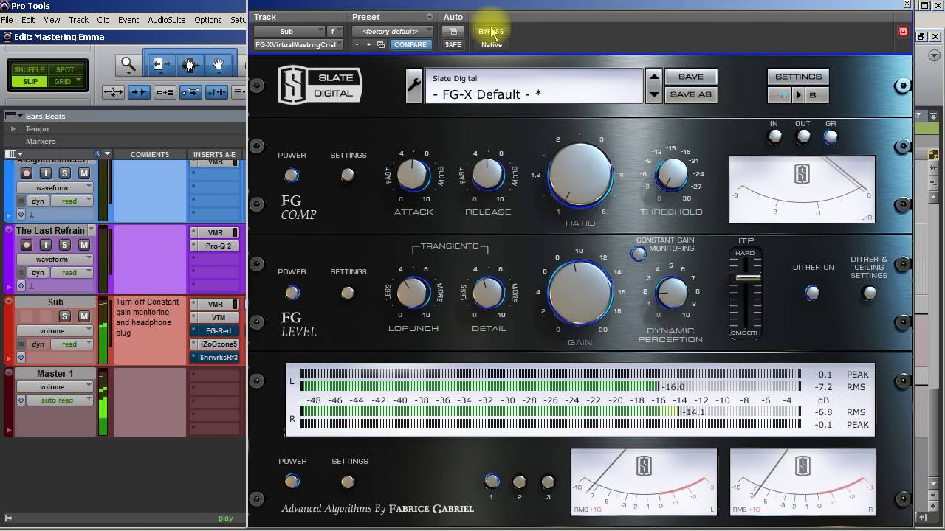
# Set the FG Level ITP to +0.4 and compare FG-X bypassed and active before closing the plug-in.
pyautogui.moveTo(749, 275); pyautogui.dragTo(753, 279)
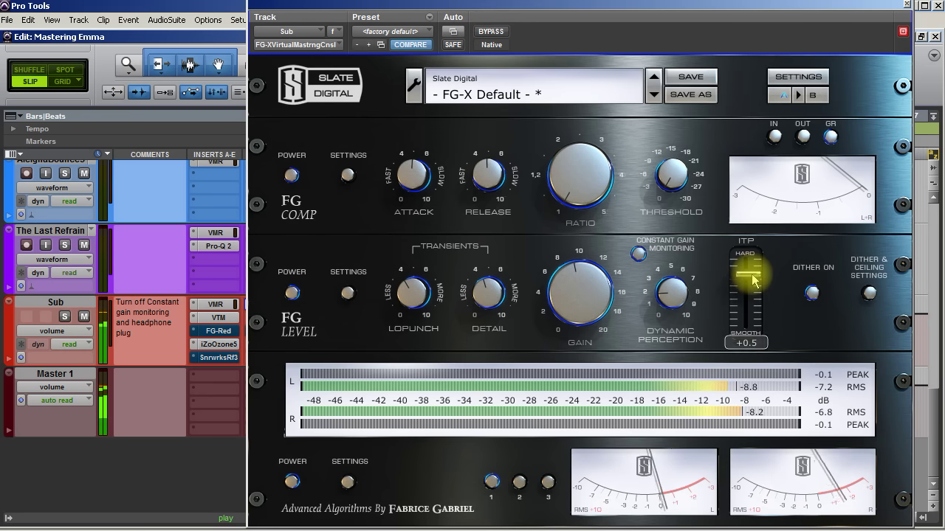
pyautogui.moveTo(753, 279); pyautogui.dragTo(756, 287)
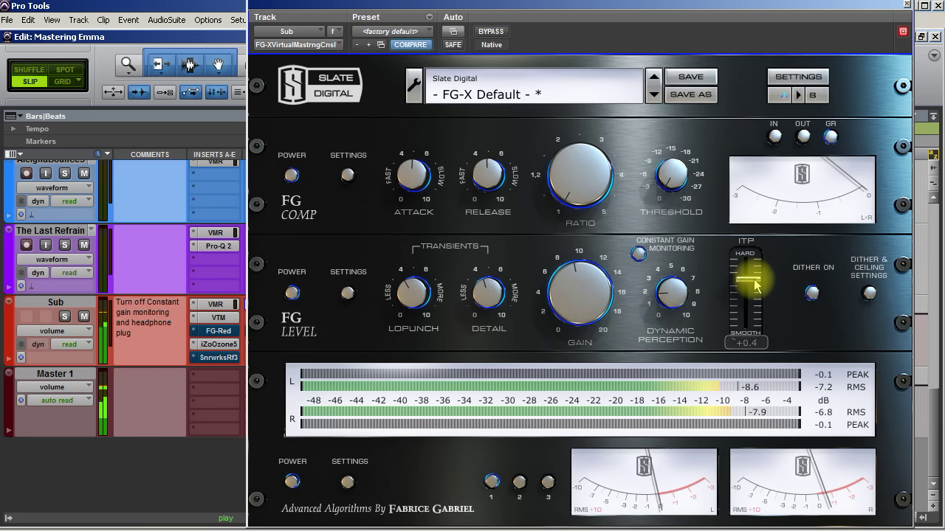
pyautogui.click(492, 31)
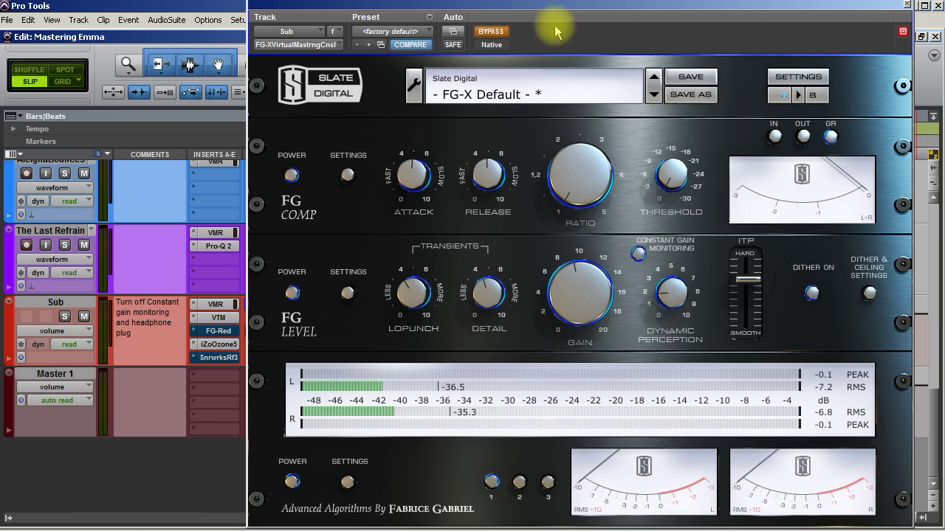
pyautogui.click(490, 32)
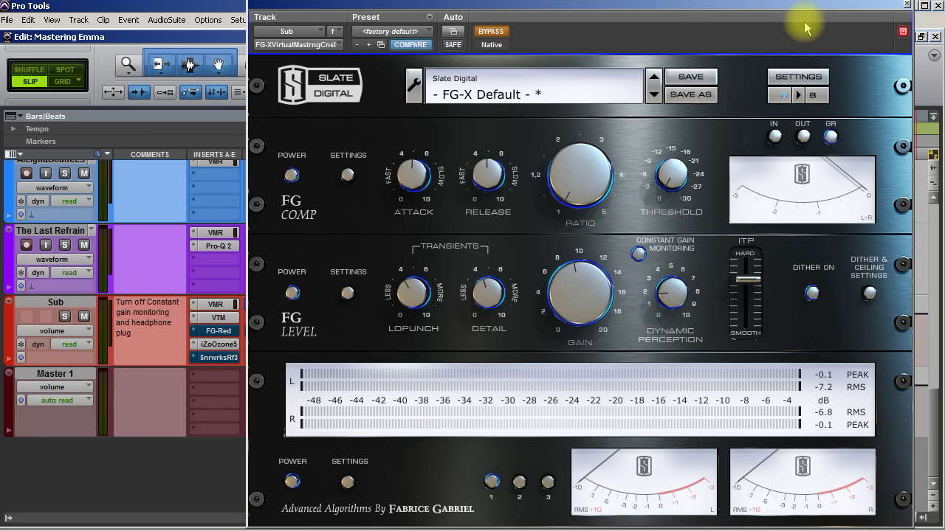
pyautogui.click(493, 32)
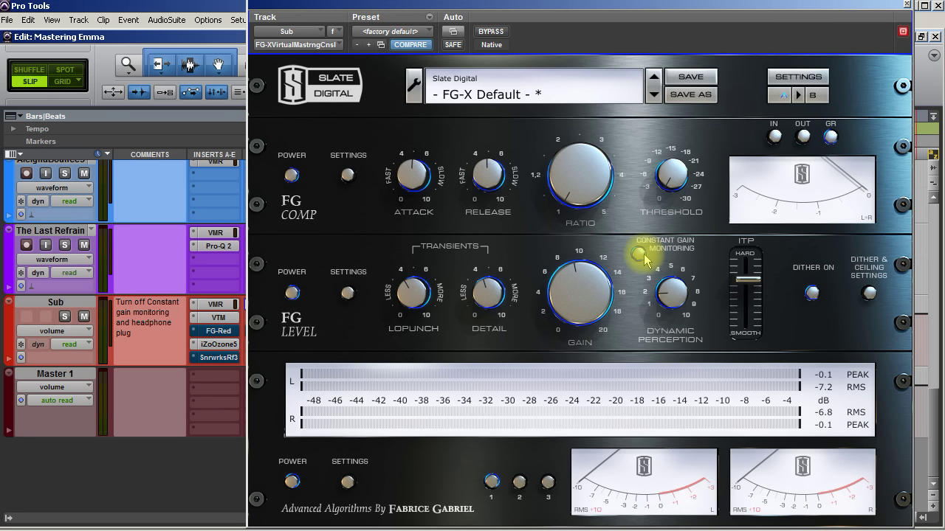
pyautogui.click(906, 6)
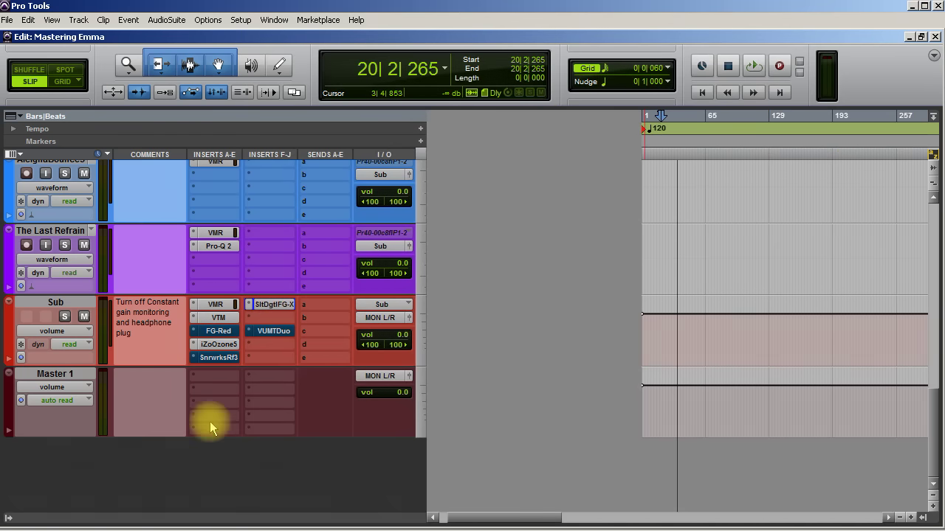
# Move the Vessel track down so that it sits directly above the Sub track.
pyautogui.scroll(15, 206, 418)
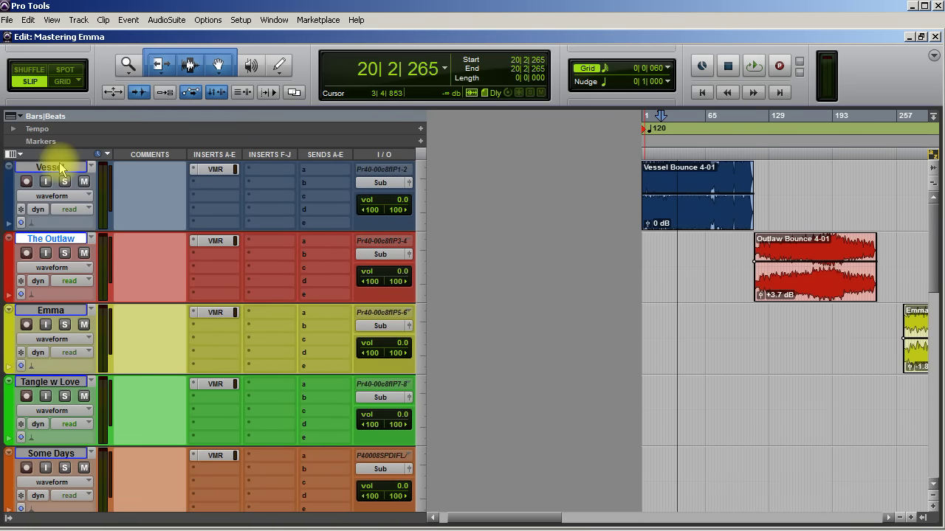
pyautogui.scroll(-10, 85, 517)
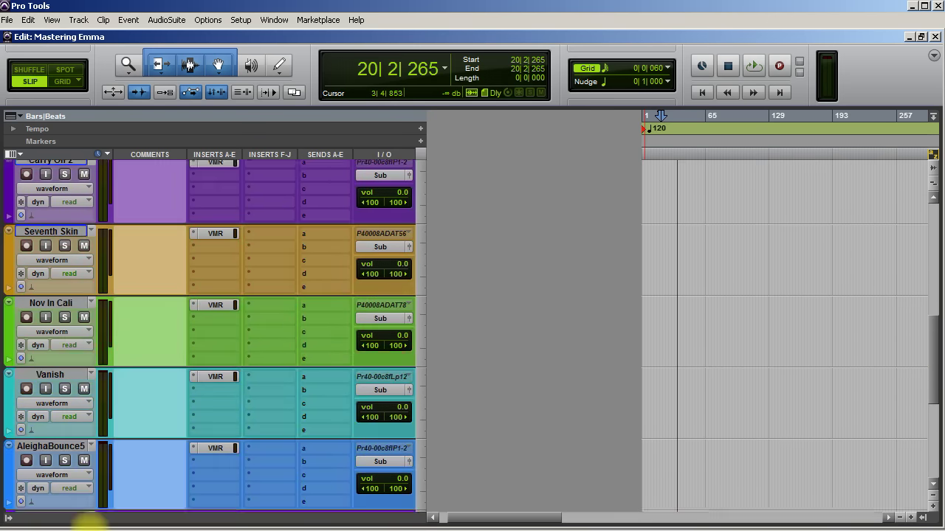
pyautogui.scroll(-4, 85, 517)
pyautogui.scroll(1, 88, 299)
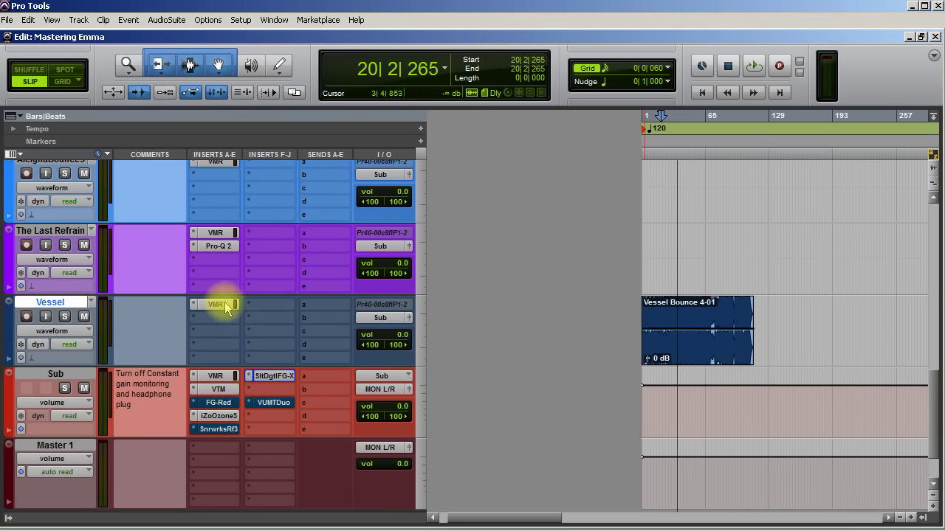
# Bypass VMR on the Vessel track and VMR, VTM and Ozone 5 on the Sub track, and play the unprocessed song.
pyautogui.keyDown('ctrl'); pyautogui.click(223, 305); pyautogui.keyUp('ctrl')
pyautogui.keyDown('ctrl'); pyautogui.click(219, 378); pyautogui.keyUp('ctrl')
pyautogui.keyDown('ctrl'); pyautogui.click(222, 391); pyautogui.keyUp('ctrl')
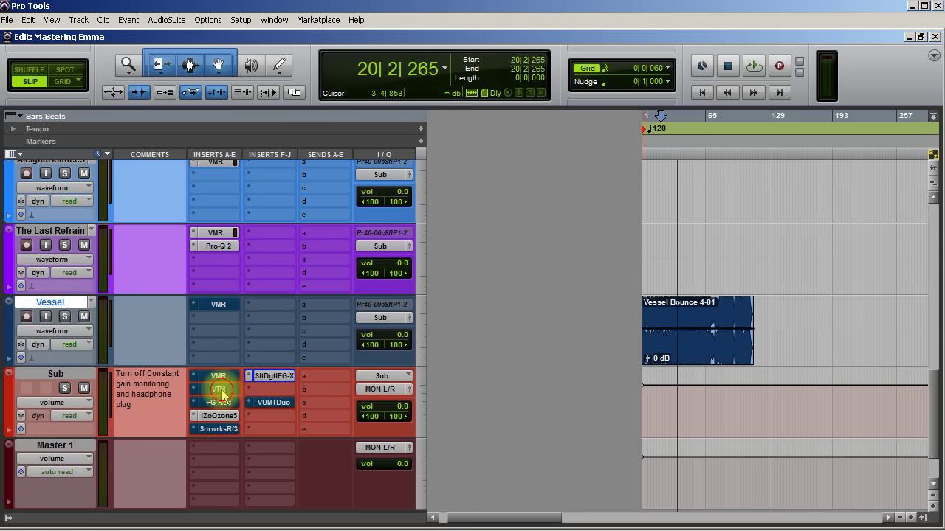
pyautogui.keyDown('ctrl'); pyautogui.click(221, 416); pyautogui.keyUp('ctrl')
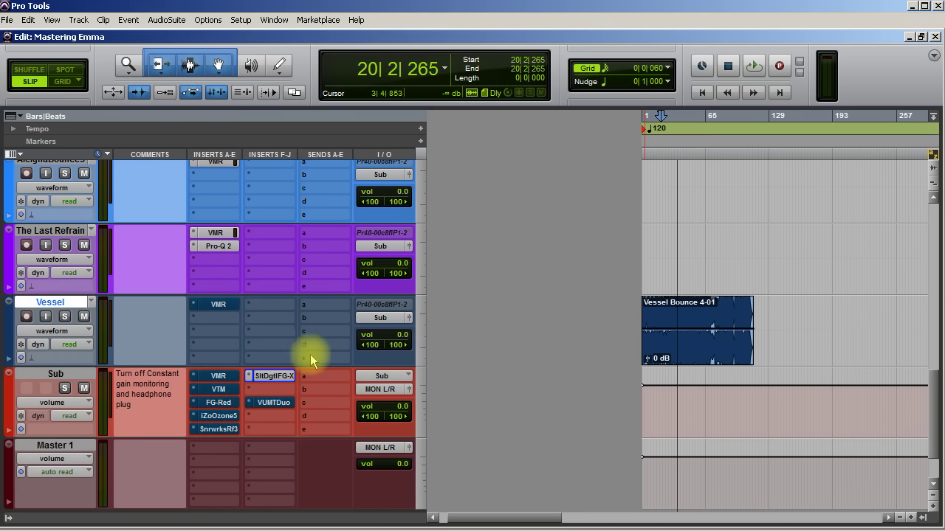
pyautogui.press('space')
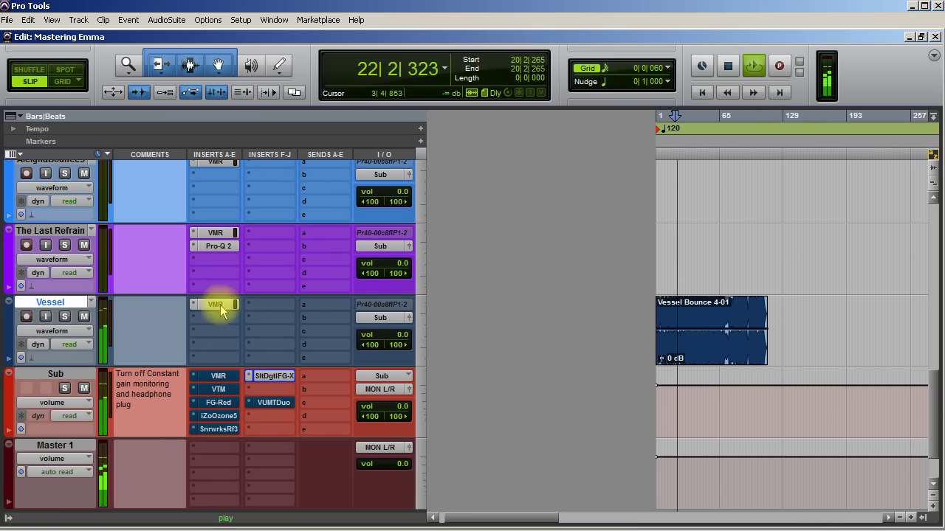
# Switch the Vessel and Sub inserts between bypassed and active during playback to compare, leaving VMR, VTM and Ozone 5 active.
pyautogui.keyDown('ctrl'); pyautogui.click(220, 395); pyautogui.keyUp('ctrl')
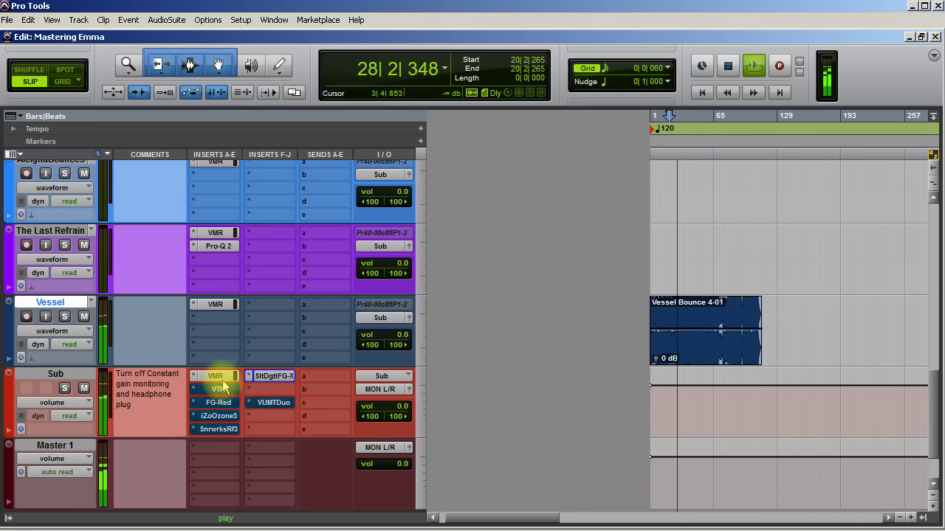
pyautogui.keyDown('ctrl'); pyautogui.keyDown('super'); pyautogui.click(216, 377); pyautogui.keyUp('super'); pyautogui.keyUp('ctrl')
pyautogui.keyDown('ctrl'); pyautogui.keyDown('super'); pyautogui.click(219, 304); pyautogui.keyUp('super'); pyautogui.keyUp('ctrl')
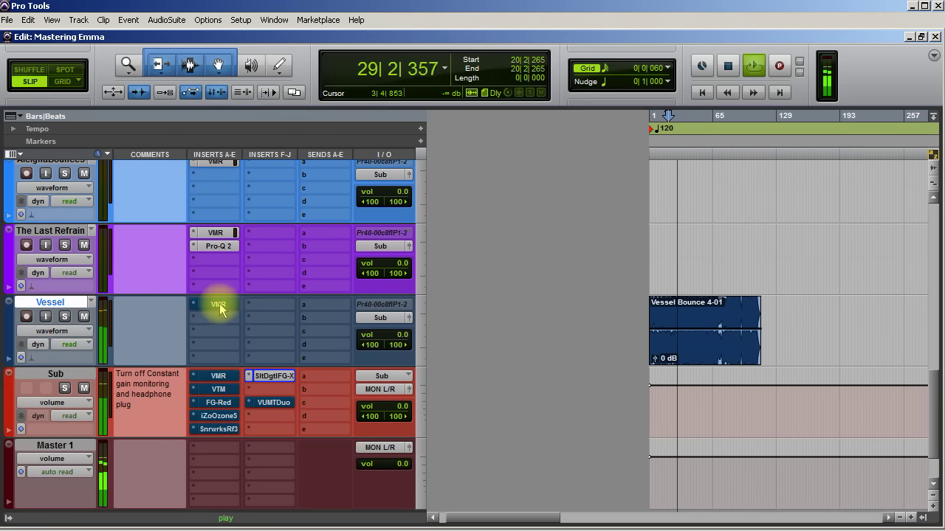
pyautogui.keyDown('ctrl'); pyautogui.keyDown('super'); pyautogui.click(219, 303); pyautogui.keyUp('super'); pyautogui.keyUp('ctrl')
pyautogui.keyDown('ctrl'); pyautogui.keyDown('super'); pyautogui.click(229, 381); pyautogui.keyUp('super'); pyautogui.keyUp('ctrl')
pyautogui.keyDown('ctrl'); pyautogui.keyDown('super'); pyautogui.click(218, 389); pyautogui.keyUp('super'); pyautogui.keyUp('ctrl')
pyautogui.keyDown('ctrl'); pyautogui.keyDown('super'); pyautogui.click(218, 416); pyautogui.keyUp('super'); pyautogui.keyUp('ctrl')
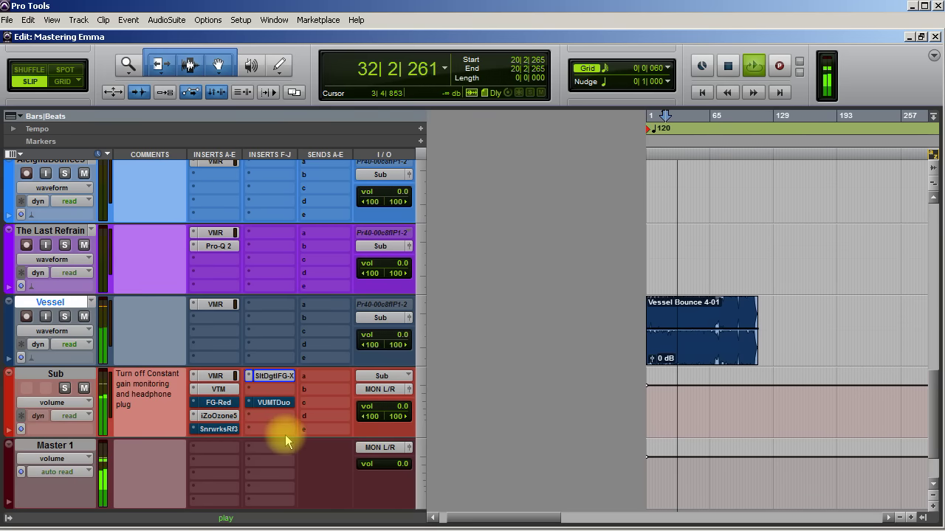
pyautogui.press('space')
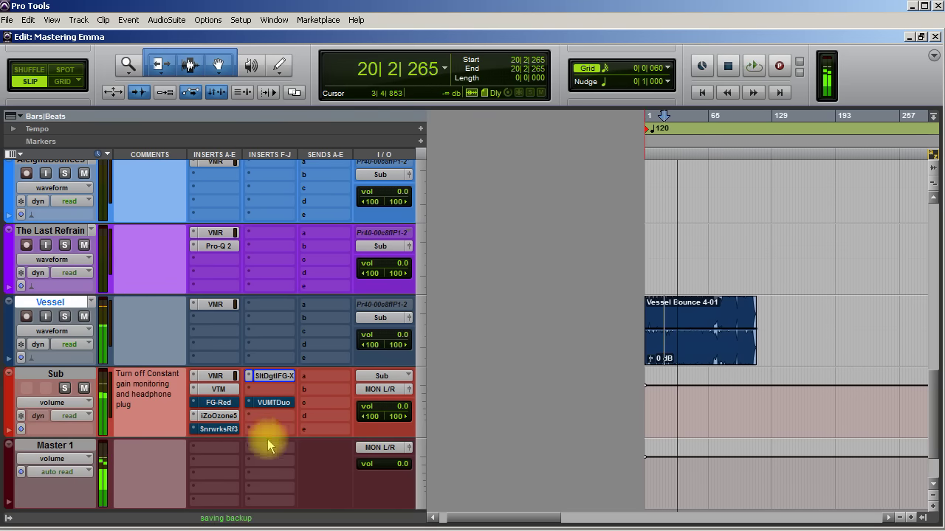
# Toggle the Maximizer module's bypass in the Sub track's Ozone 5.
pyautogui.click(223, 417)
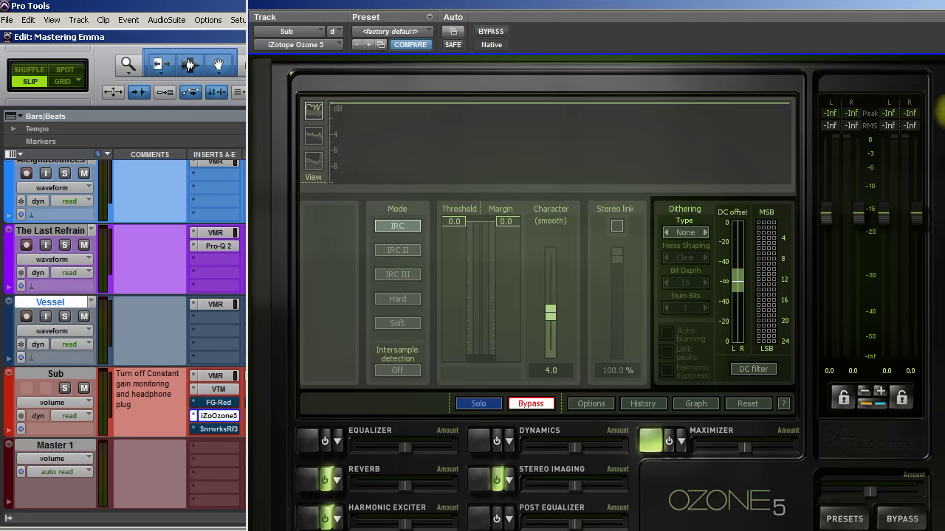
pyautogui.click(531, 404)
# Bypass VMR on Vessel and VMR, VTM and Ozone 5 on Sub, and reactivate them during playback to compare before and after.
pyautogui.click(218, 416)
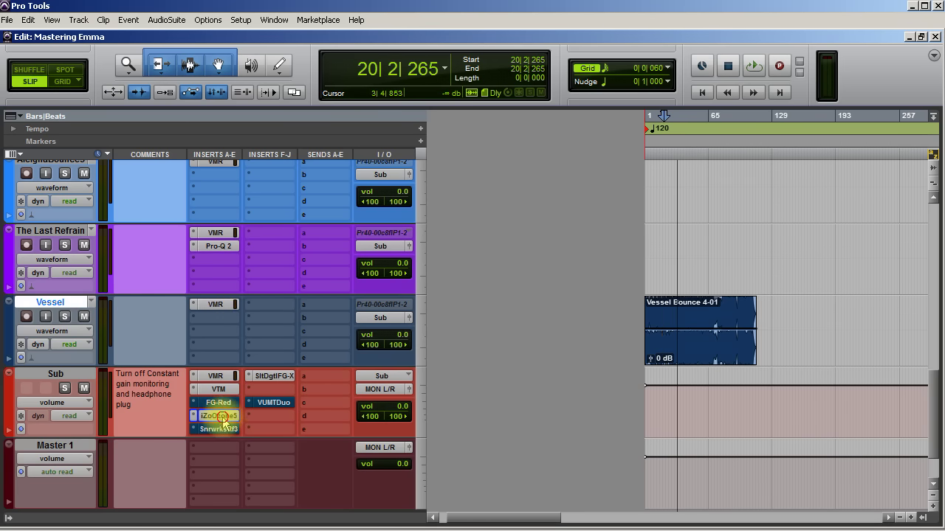
pyautogui.keyDown('ctrl'); pyautogui.click(221, 378); pyautogui.keyUp('ctrl')
pyautogui.keyDown('ctrl'); pyautogui.click(220, 305); pyautogui.keyUp('ctrl')
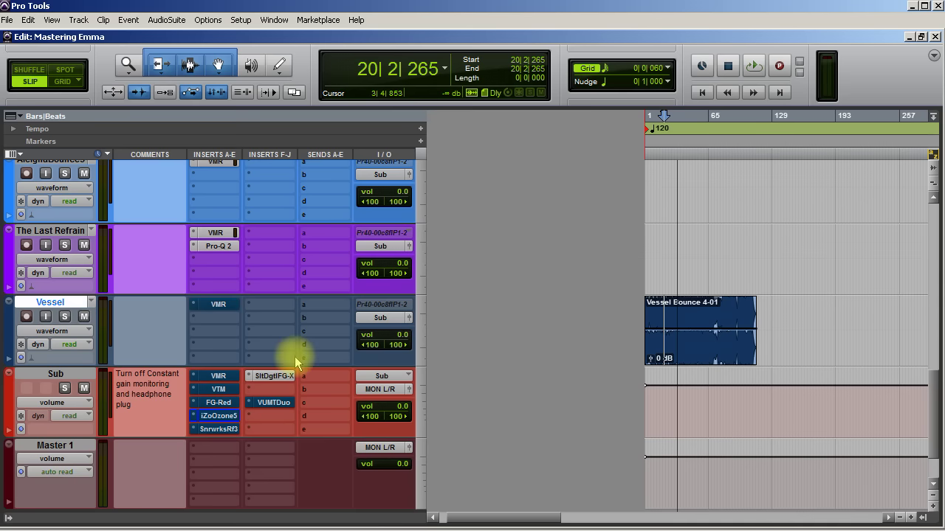
pyautogui.press('space')
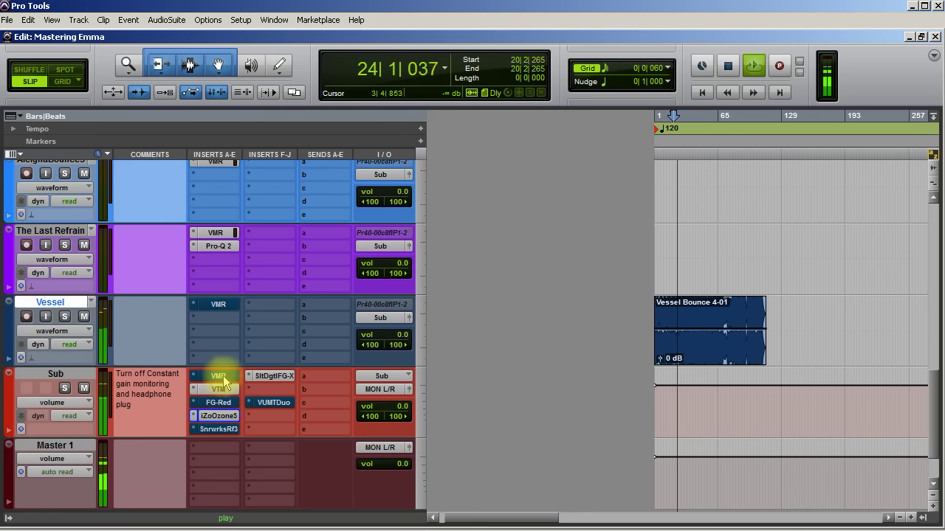
pyautogui.keyDown('ctrl'); pyautogui.click(221, 307); pyautogui.keyUp('ctrl')
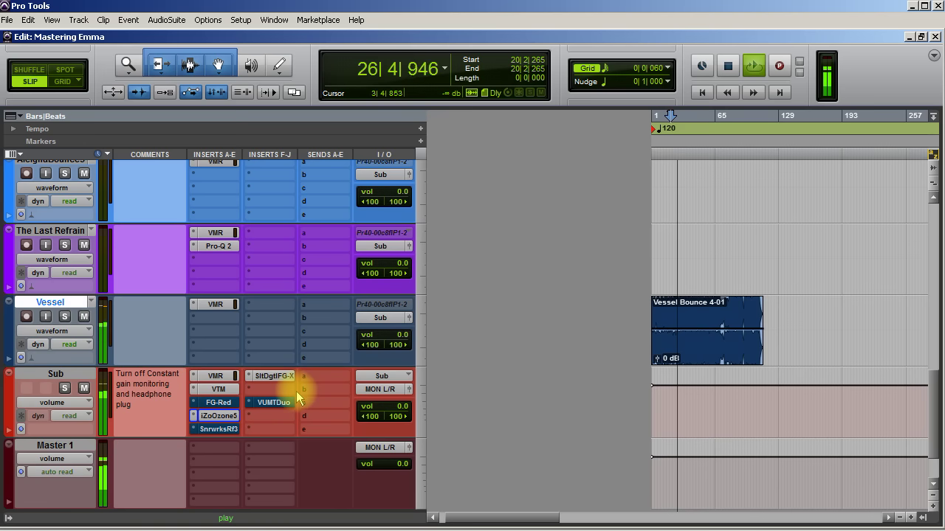
pyautogui.press('space')
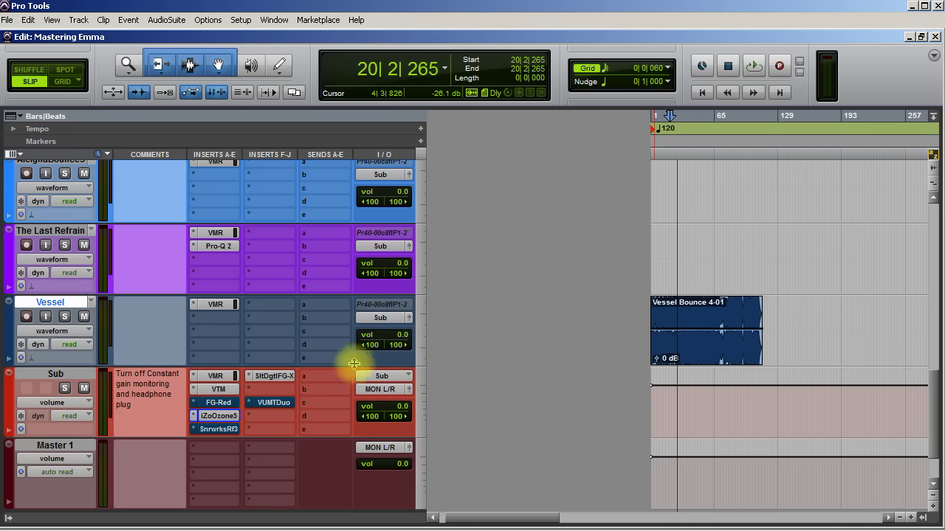
pyautogui.scroll(10, 379, 379)
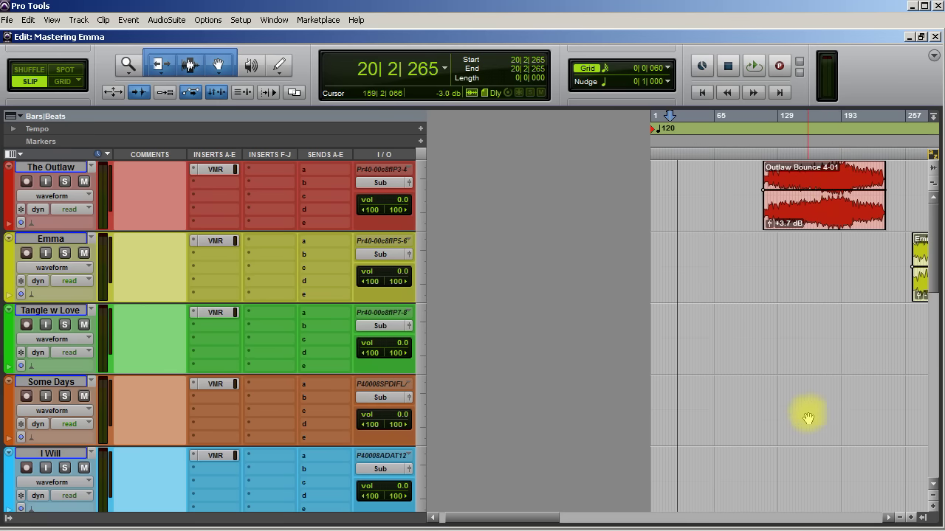
pyautogui.scroll(-2, 796, 418)
pyautogui.scroll(-2, 797, 417)
pyautogui.scroll(-5, 797, 418)
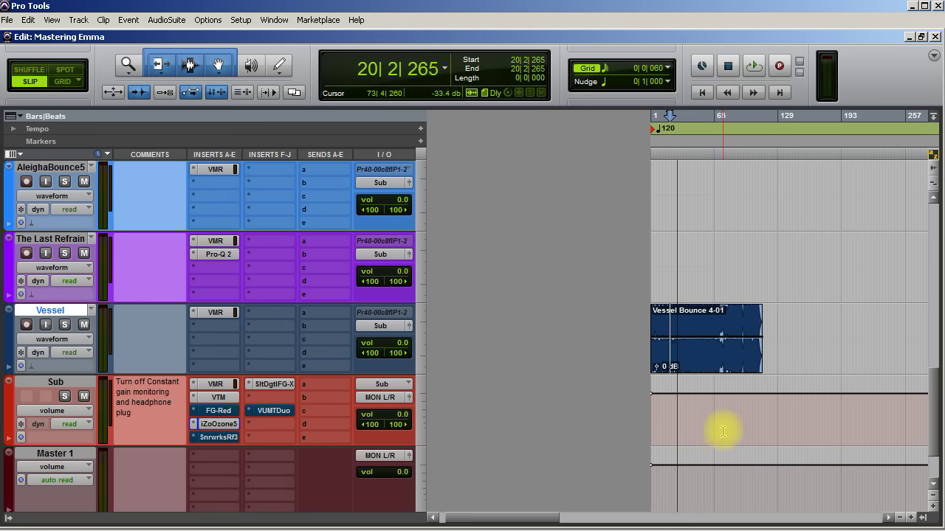
pyautogui.scroll(-1, 720, 435)
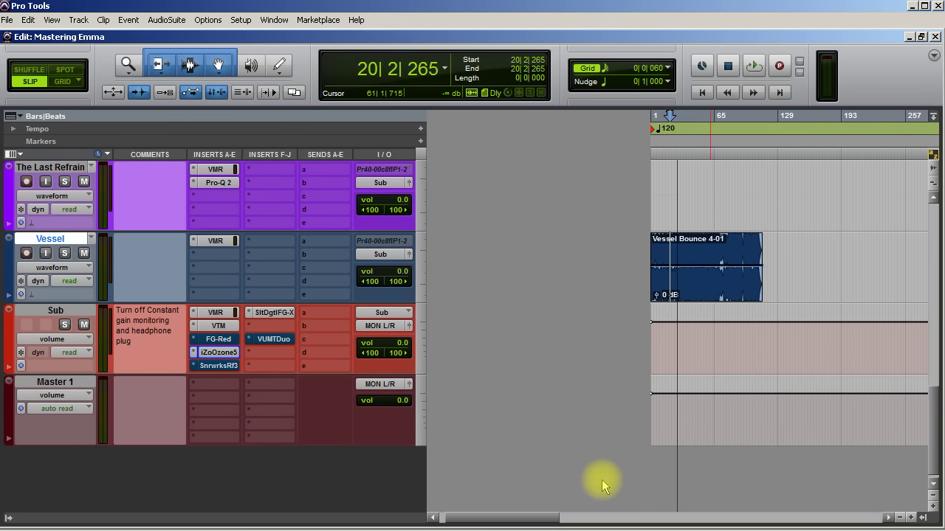